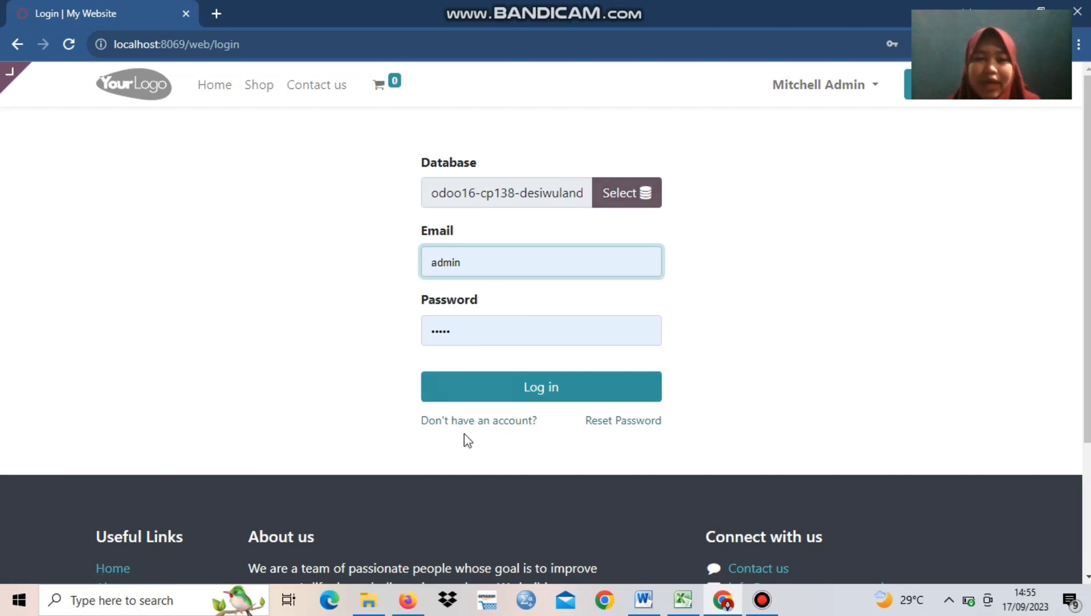
Log in with the prefilled admin account, dismiss the browser password warning, and activate the developer mode in the general settings
{"action": "left_click", "coordinate": [530, 387]}
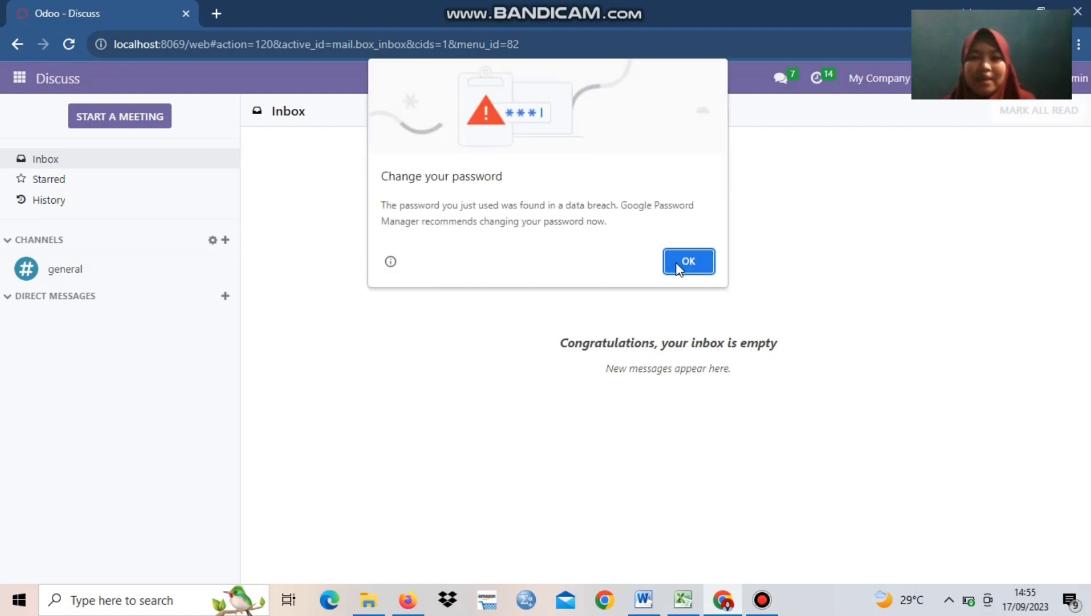
{"action": "left_click", "coordinate": [688, 262]}
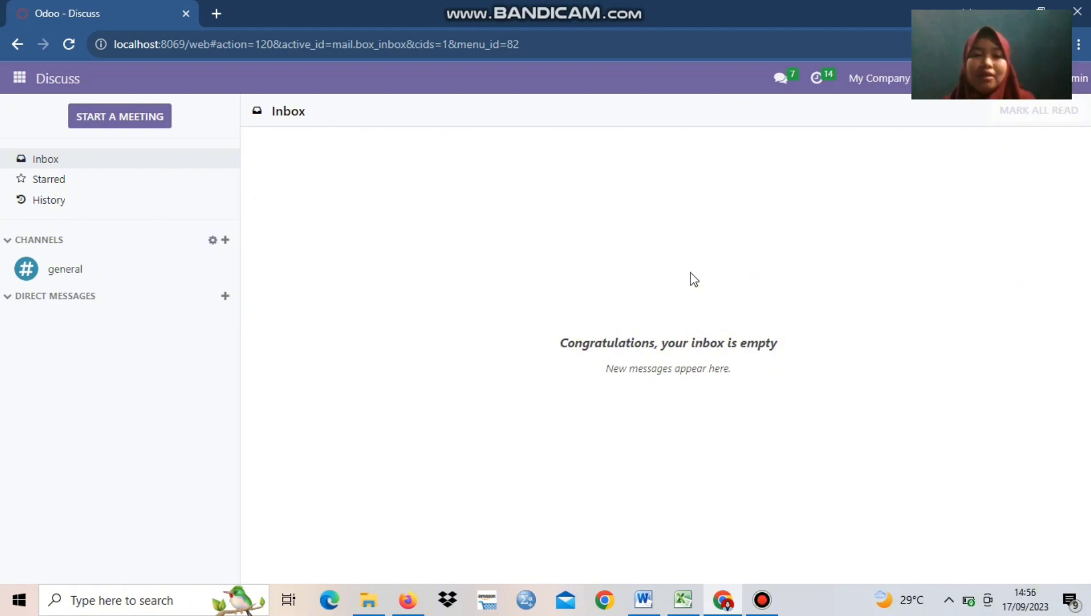
{"action": "left_click", "coordinate": [20, 78]}
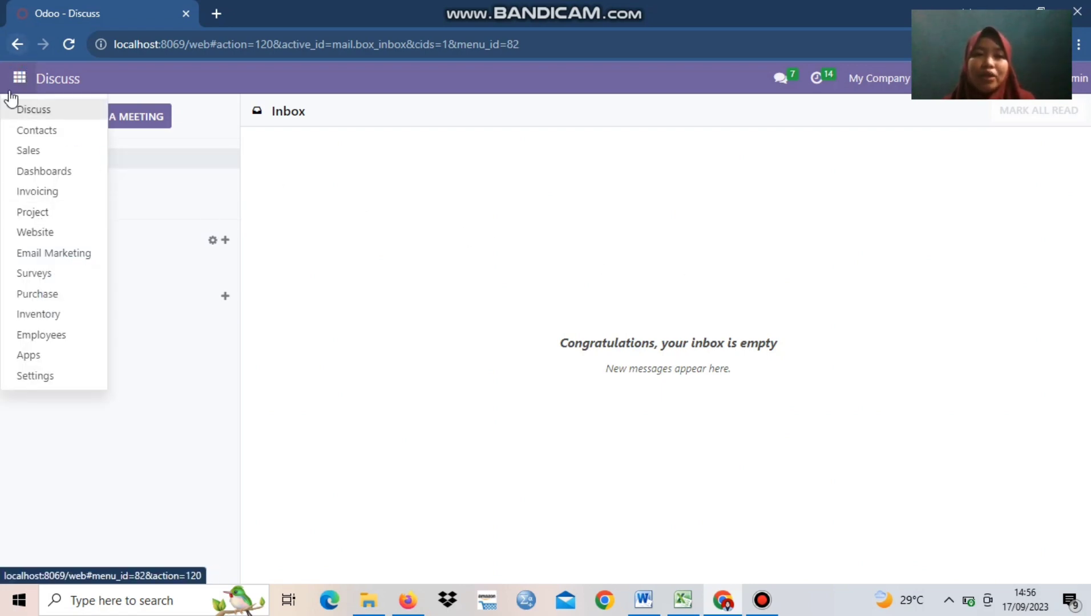
{"action": "left_click", "coordinate": [78, 380]}
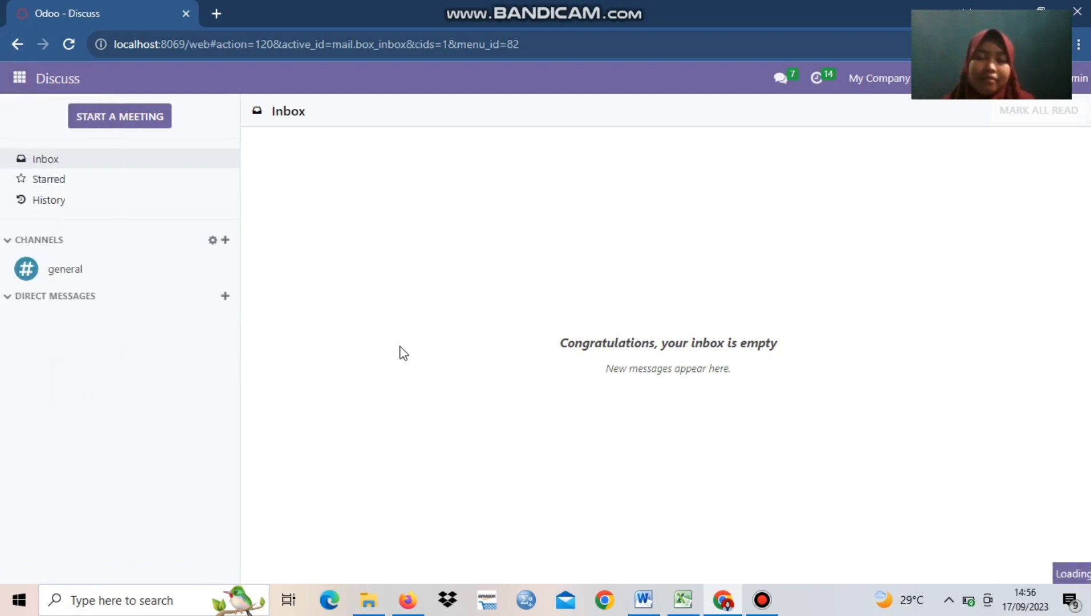
{"action": "scroll", "coordinate": [404, 354], "scroll_direction": "down", "scroll_amount": 10}
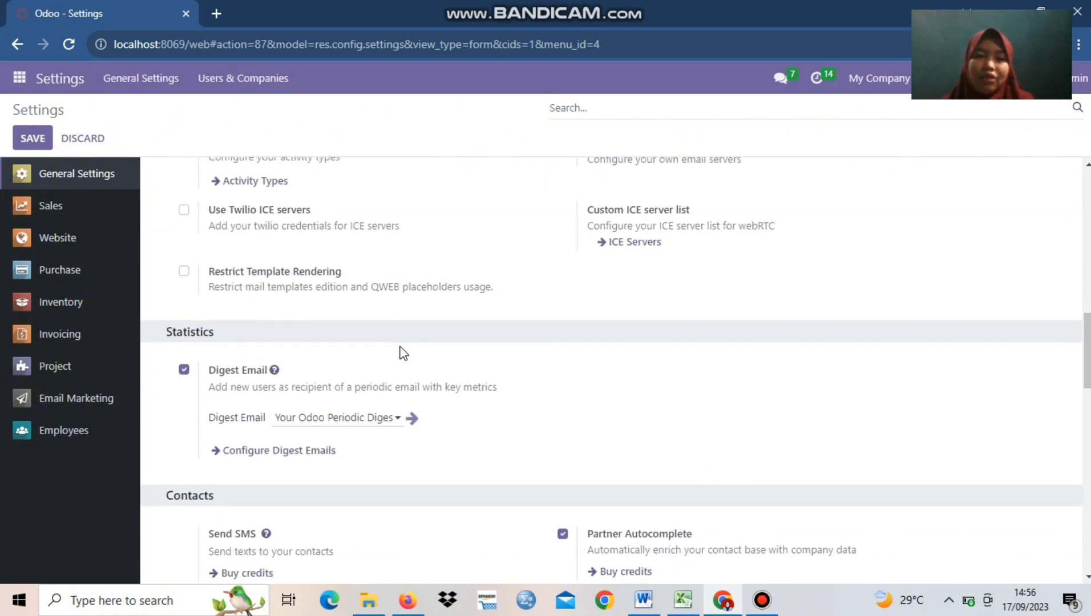
{"action": "scroll", "coordinate": [404, 353], "scroll_direction": "down", "scroll_amount": 10}
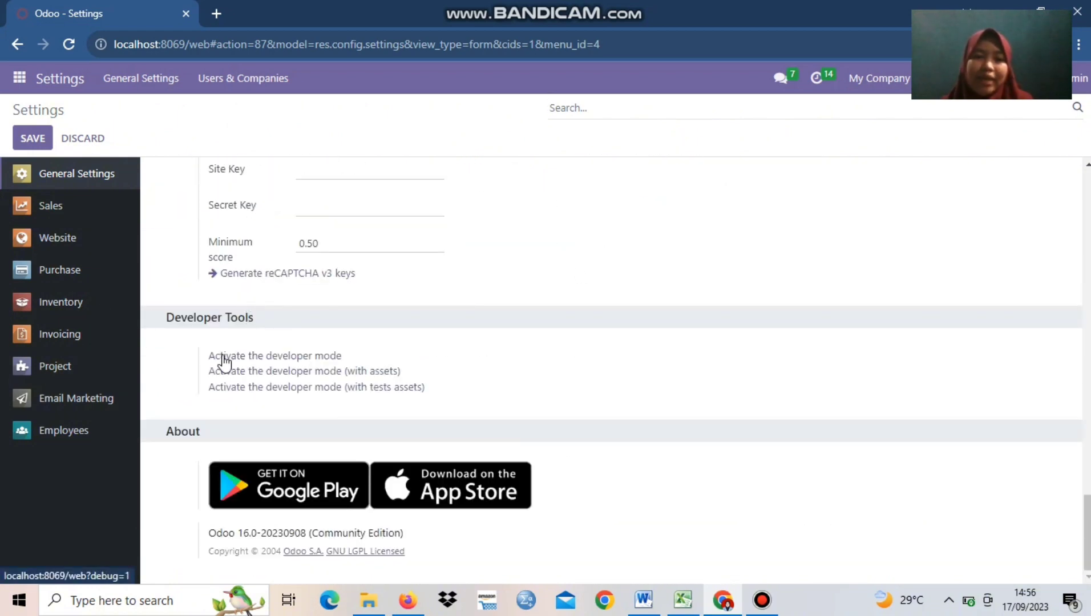
{"action": "left_click", "coordinate": [246, 356]}
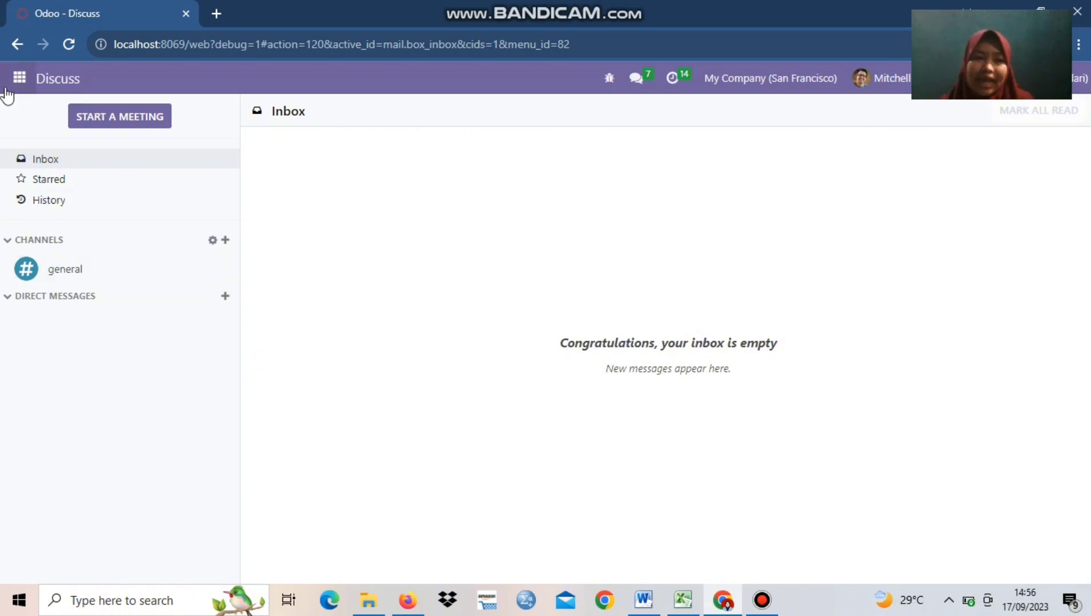
Open the list of users in the Settings app
{"action": "left_click", "coordinate": [21, 81]}
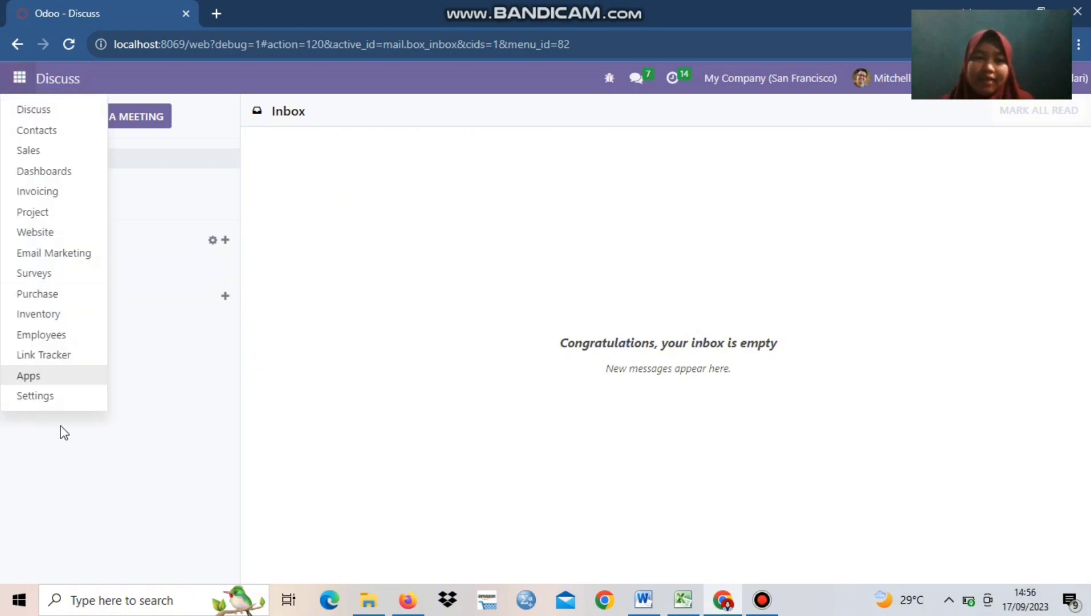
{"action": "left_click", "coordinate": [64, 405]}
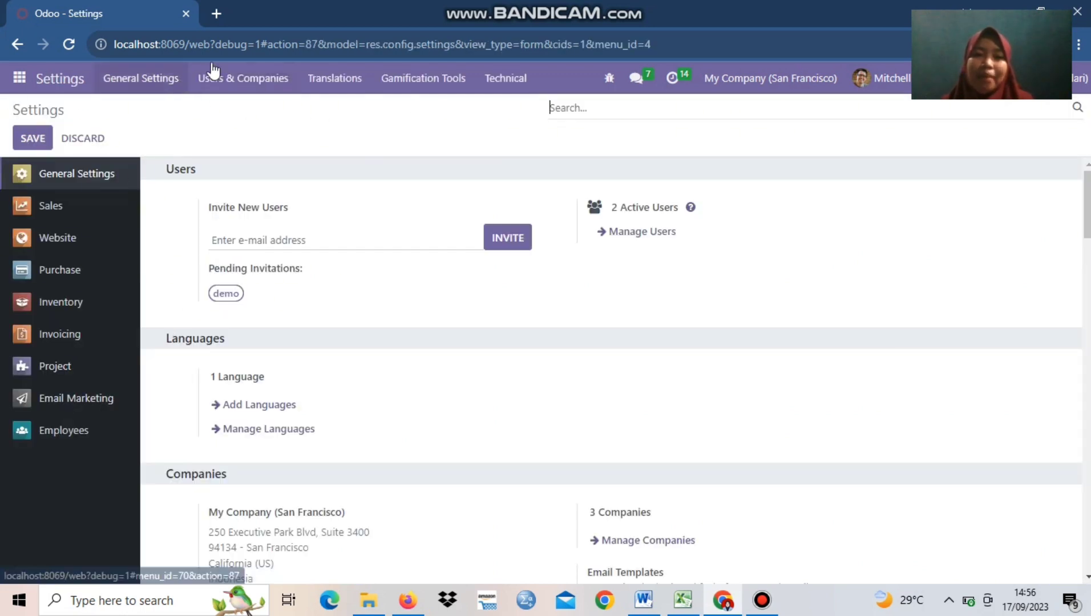
{"action": "left_click", "coordinate": [258, 93]}
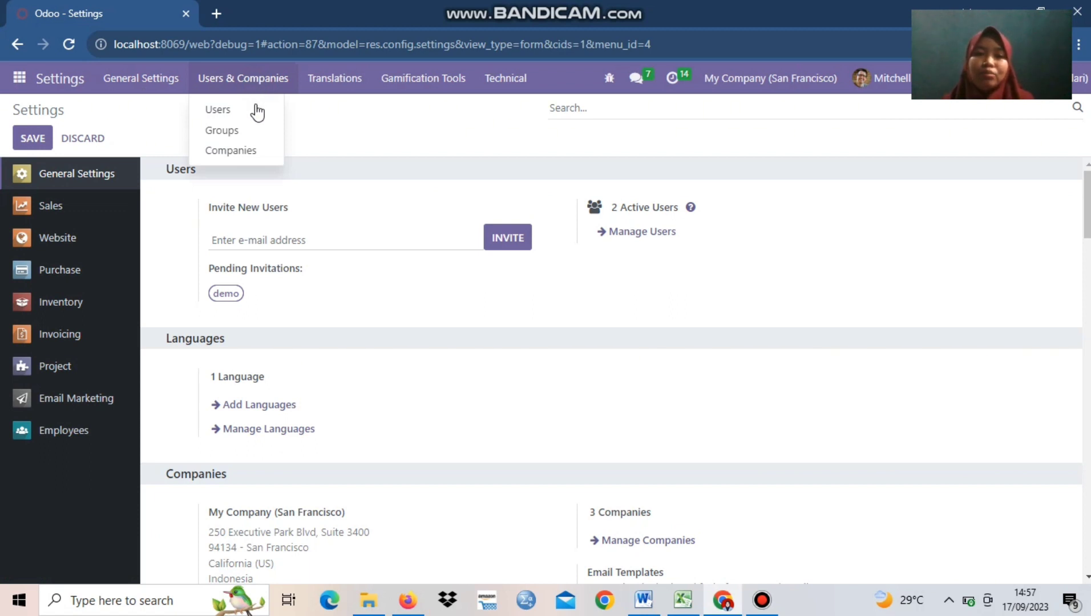
{"action": "left_click", "coordinate": [257, 109]}
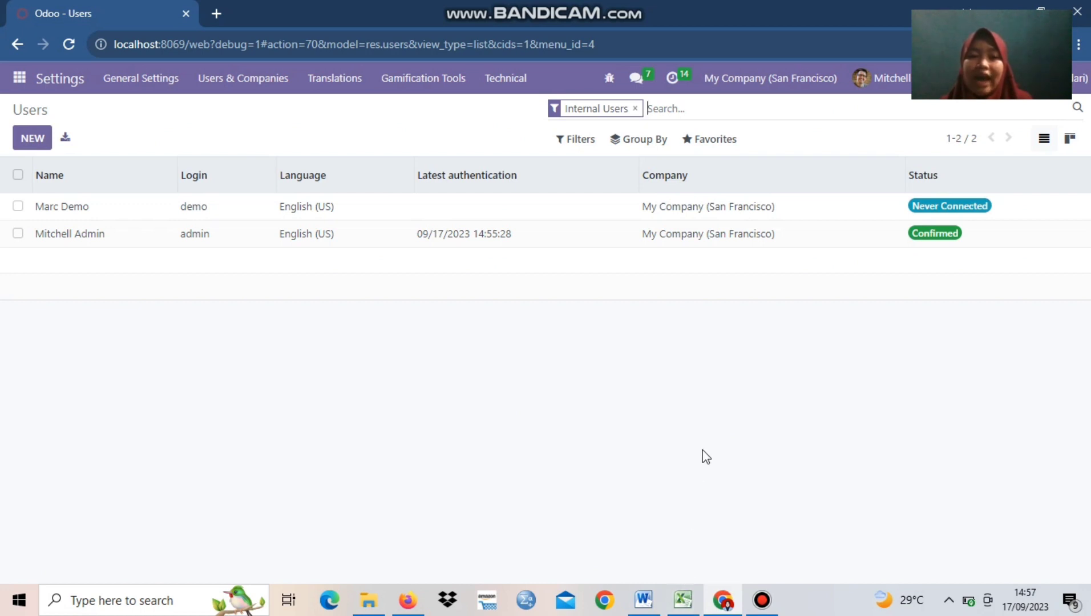
Switch to the Excel workbook with the user roles and check its Name, Login, Password and Role column headings
{"action": "left_click", "coordinate": [683, 602]}
{"action": "left_click", "coordinate": [192, 381]}
{"action": "left_click", "coordinate": [53, 160]}
{"action": "left_click", "coordinate": [194, 154]}
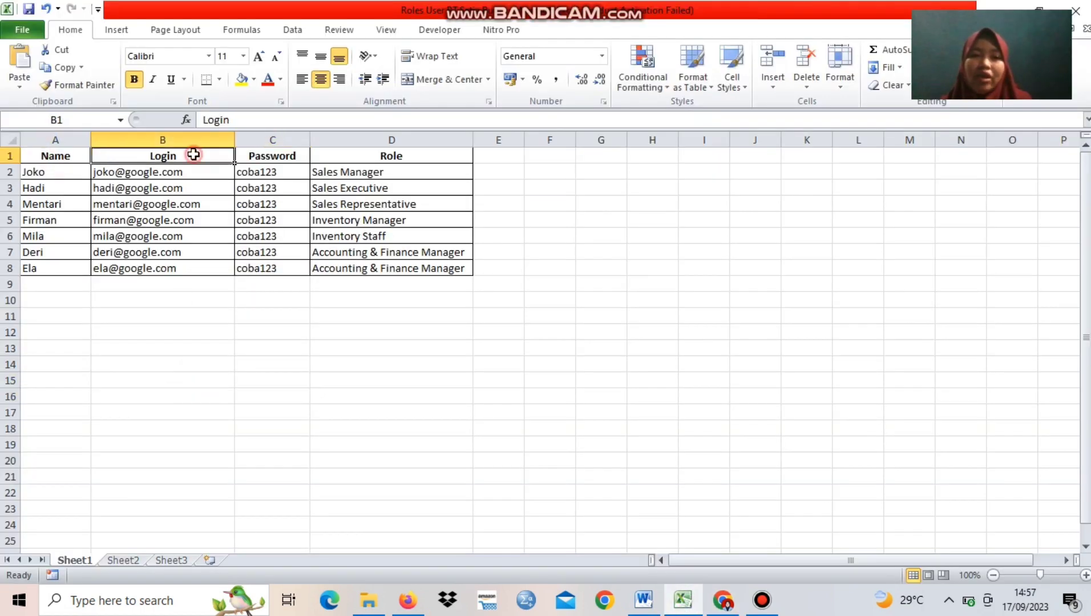
{"action": "left_click", "coordinate": [293, 154]}
{"action": "left_click", "coordinate": [416, 153]}
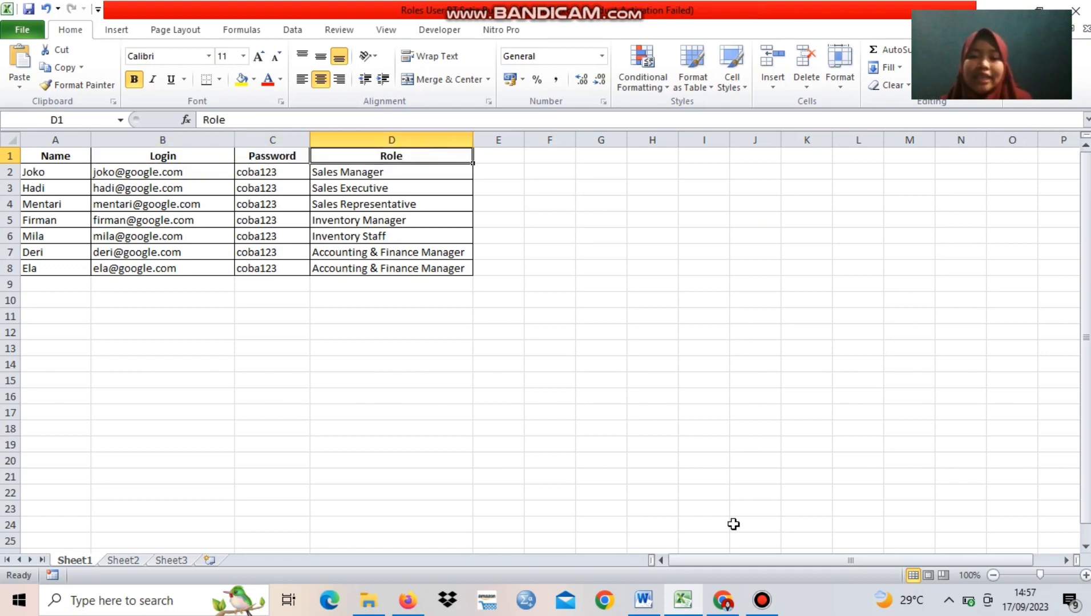
Switch back to Odoo and load the Roles User PT Setia Budi workbook from Downloads for importing user records
{"action": "left_click", "coordinate": [722, 600]}
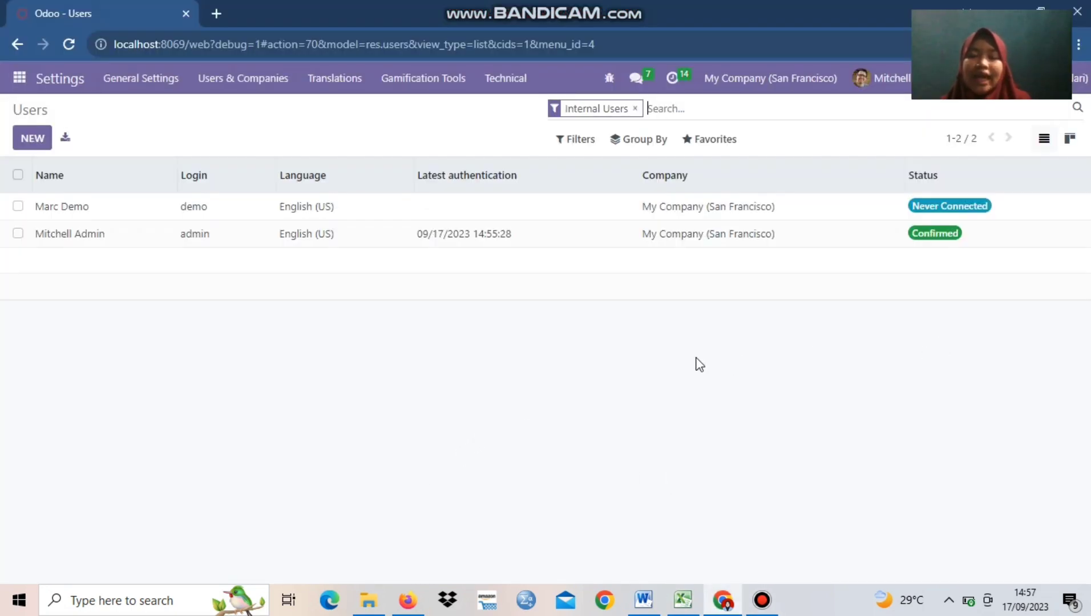
{"action": "left_click", "coordinate": [712, 141]}
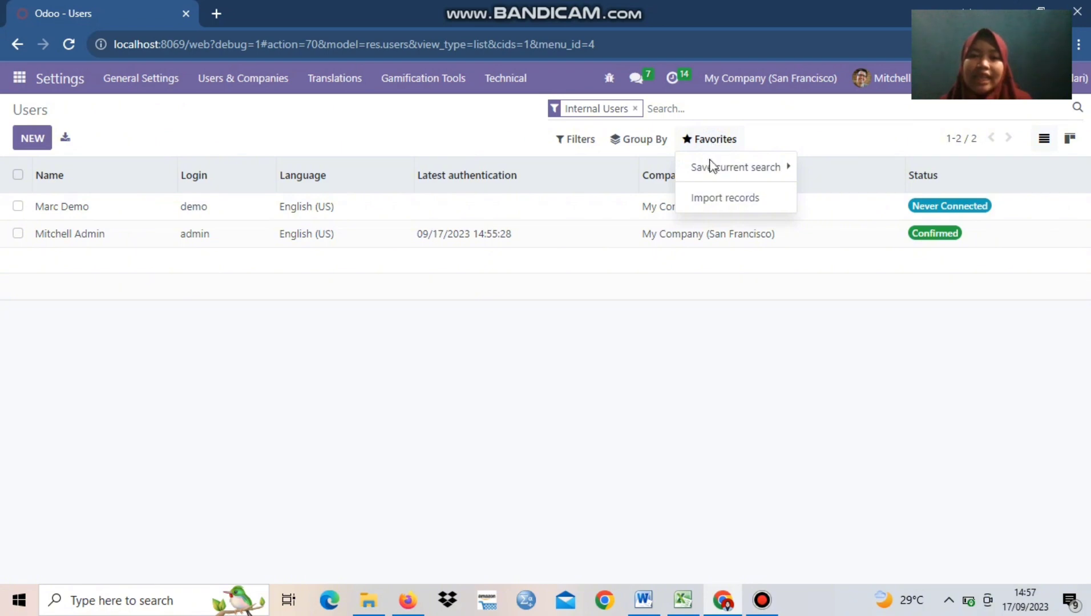
{"action": "left_click", "coordinate": [710, 200]}
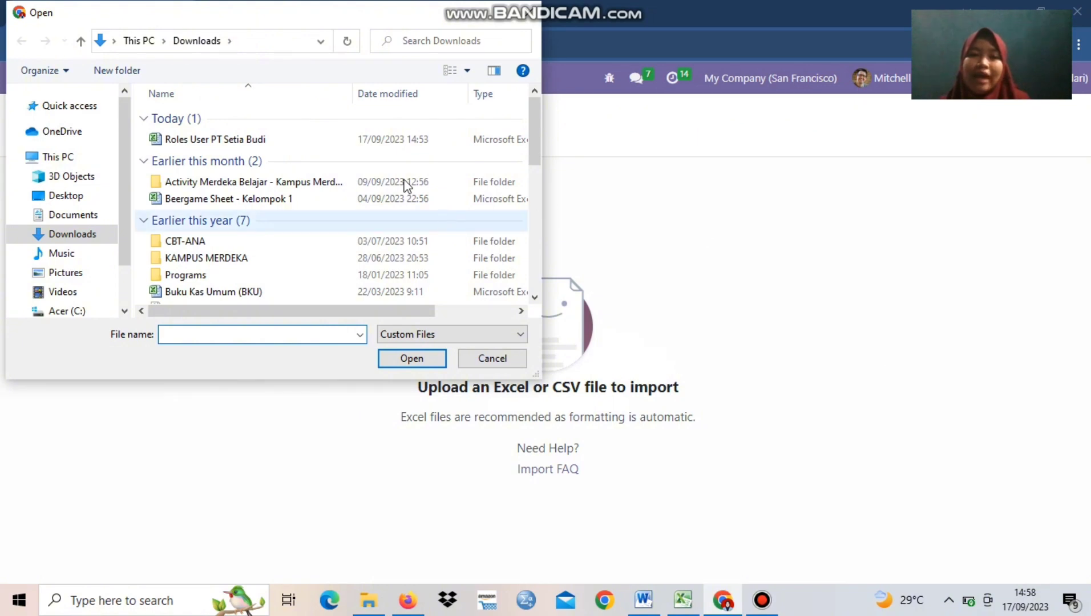
{"action": "left_click", "coordinate": [301, 143]}
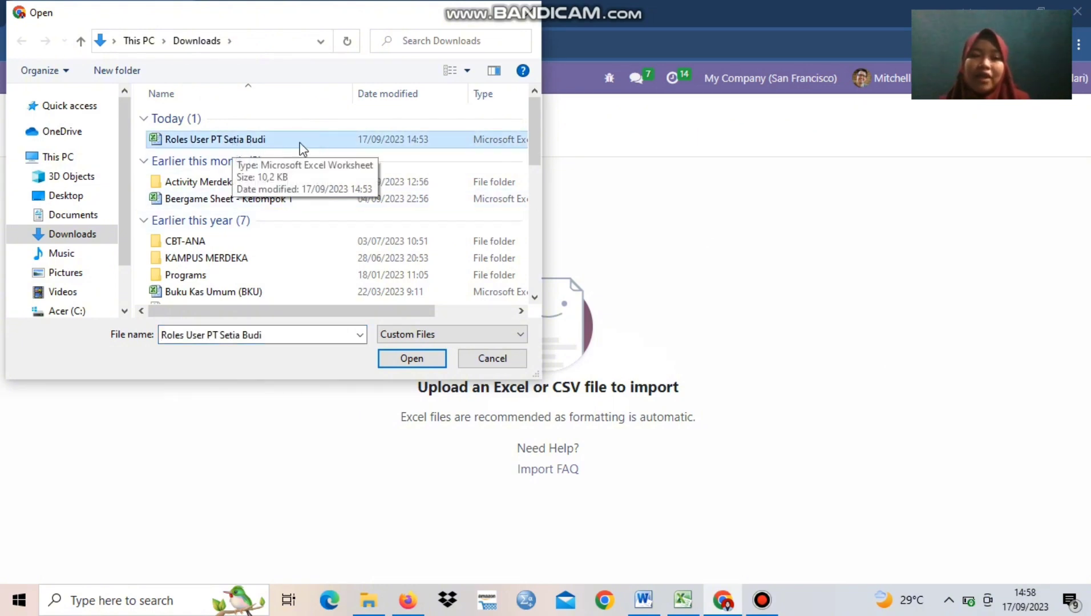
{"action": "left_click", "coordinate": [419, 362]}
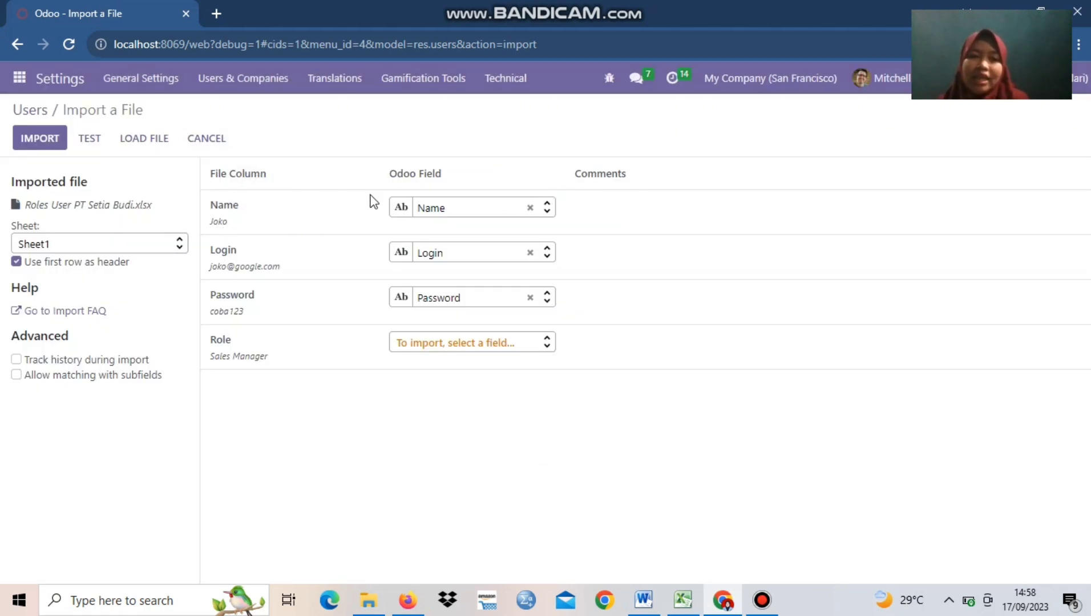
Preview the Name, Login and Password column data and import the users, leaving the Role column unmapped
{"action": "mouse_move", "coordinate": [229, 227]}
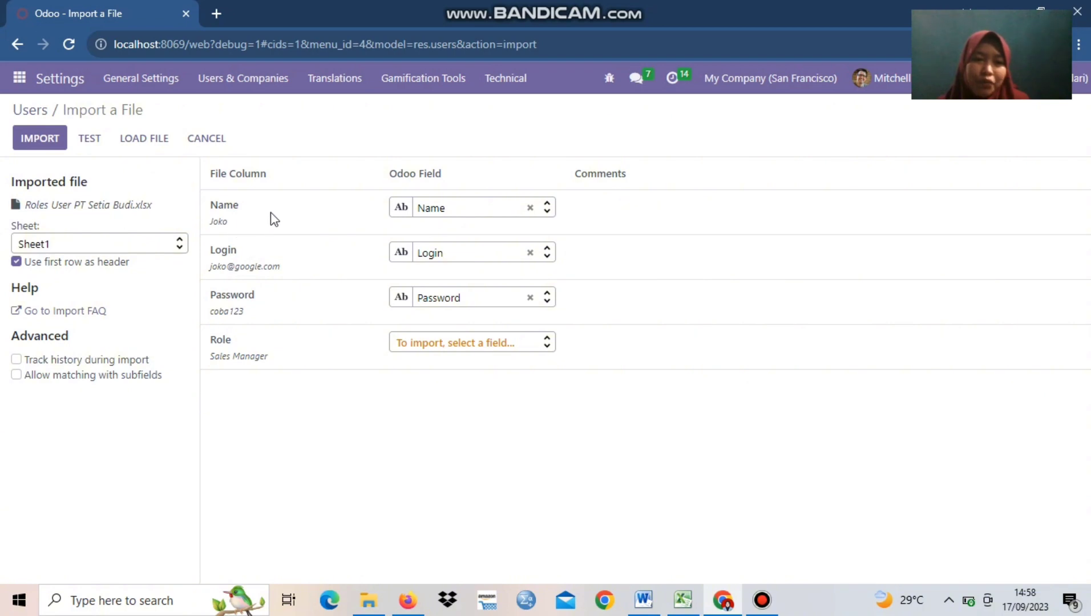
{"action": "mouse_move", "coordinate": [231, 271]}
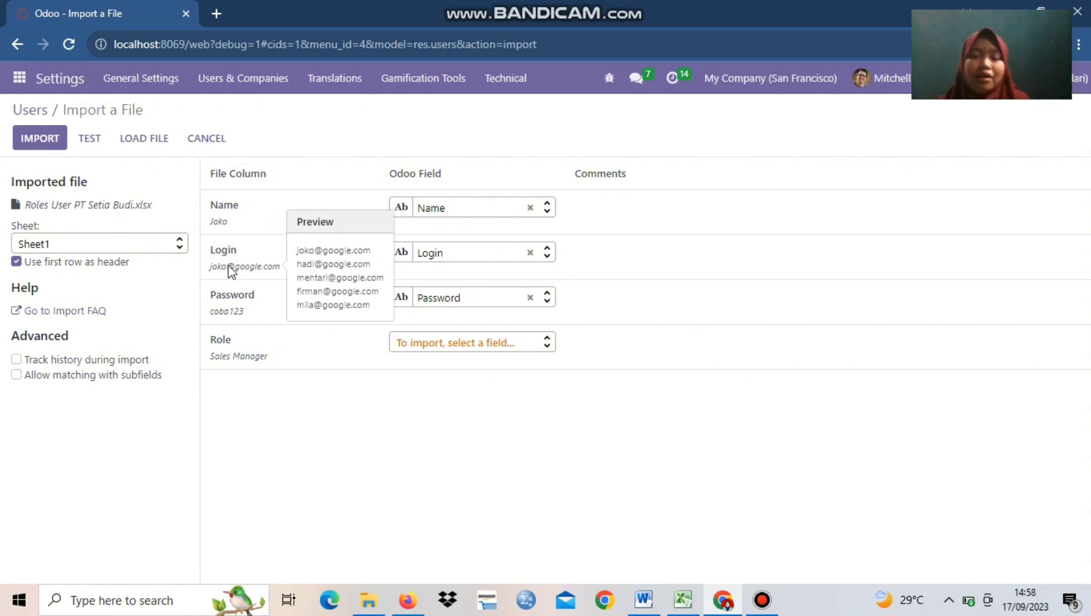
{"action": "mouse_move", "coordinate": [227, 314]}
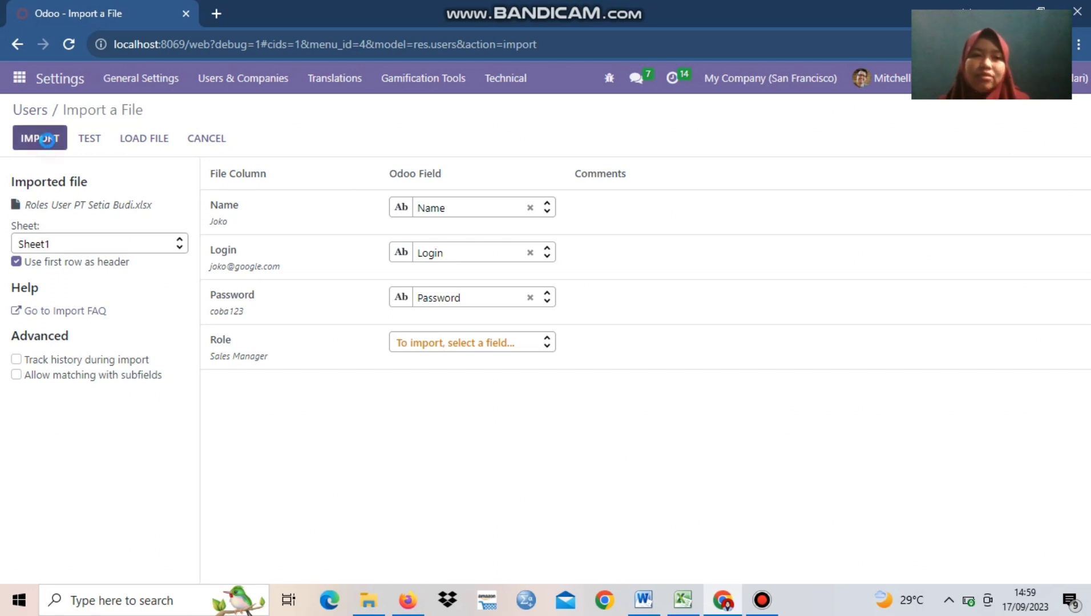
{"action": "left_click", "coordinate": [47, 140]}
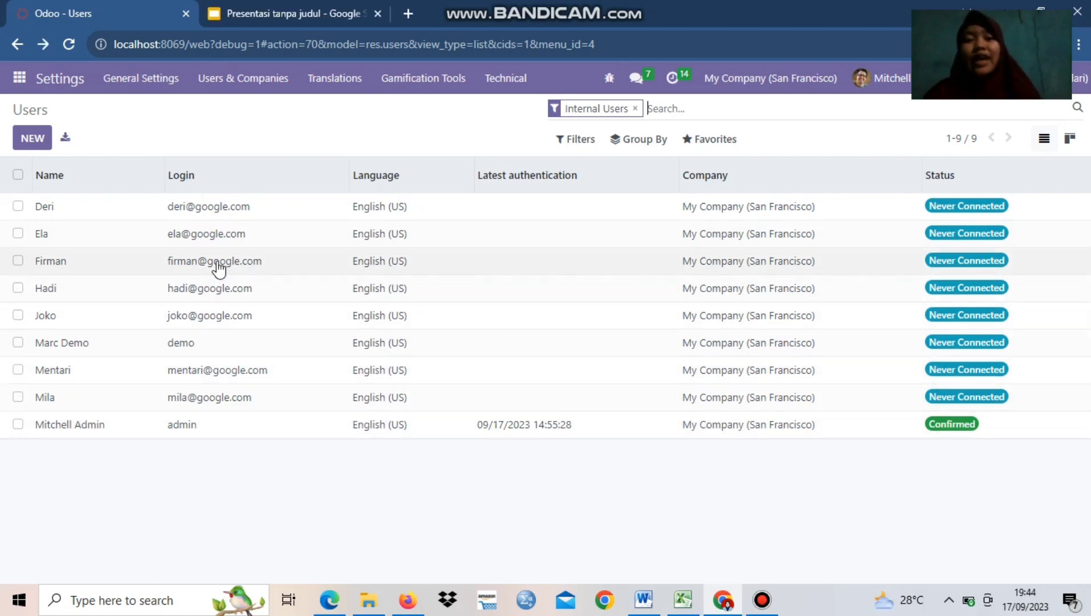
Open the Sales app
{"action": "mouse_move", "coordinate": [229, 173]}
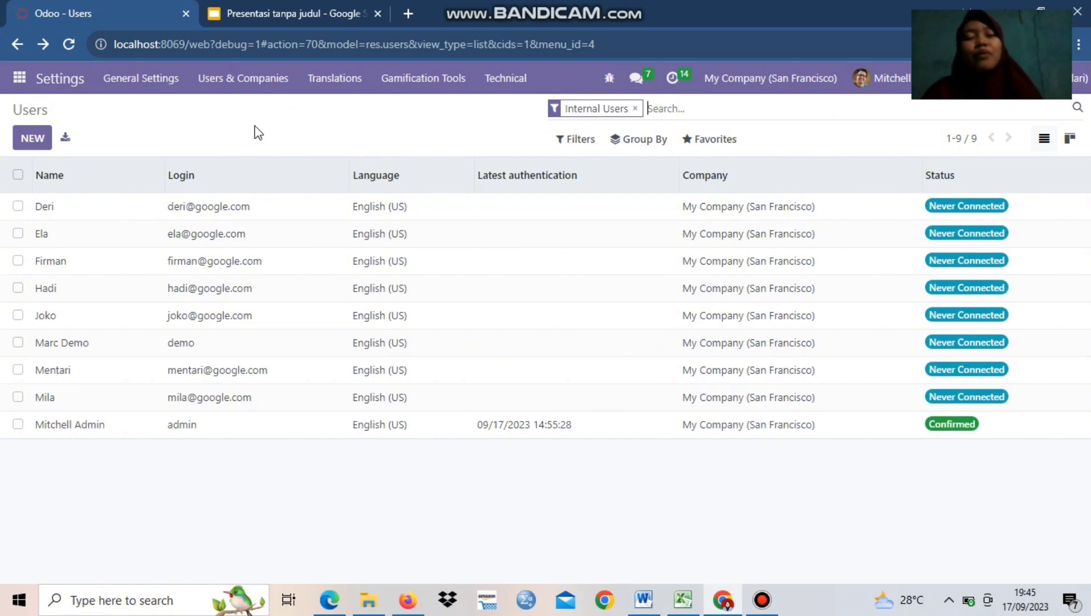
{"action": "left_click", "coordinate": [19, 79]}
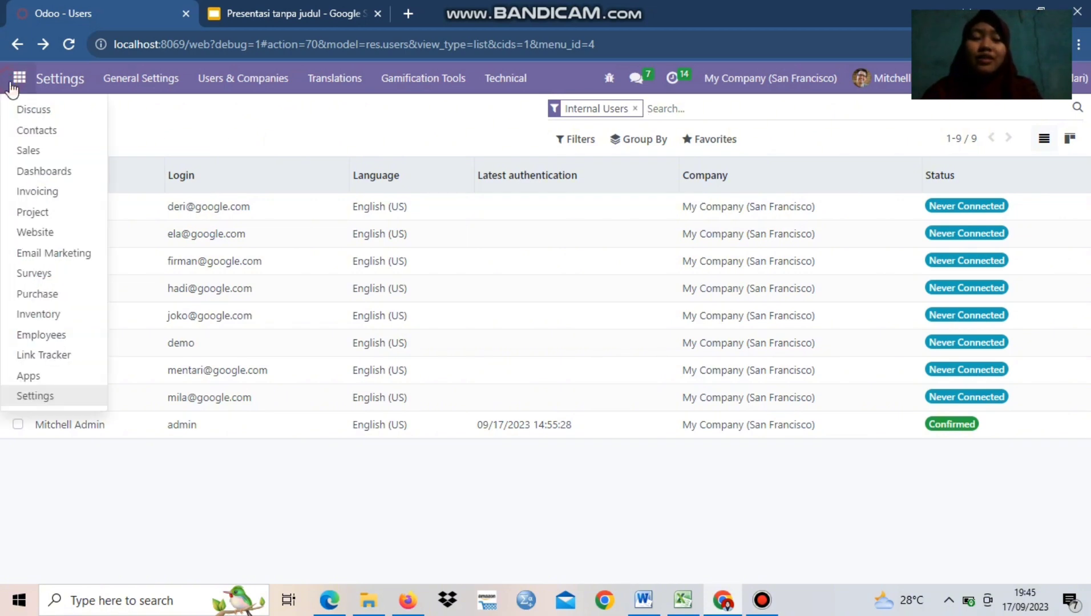
{"action": "left_click", "coordinate": [56, 151]}
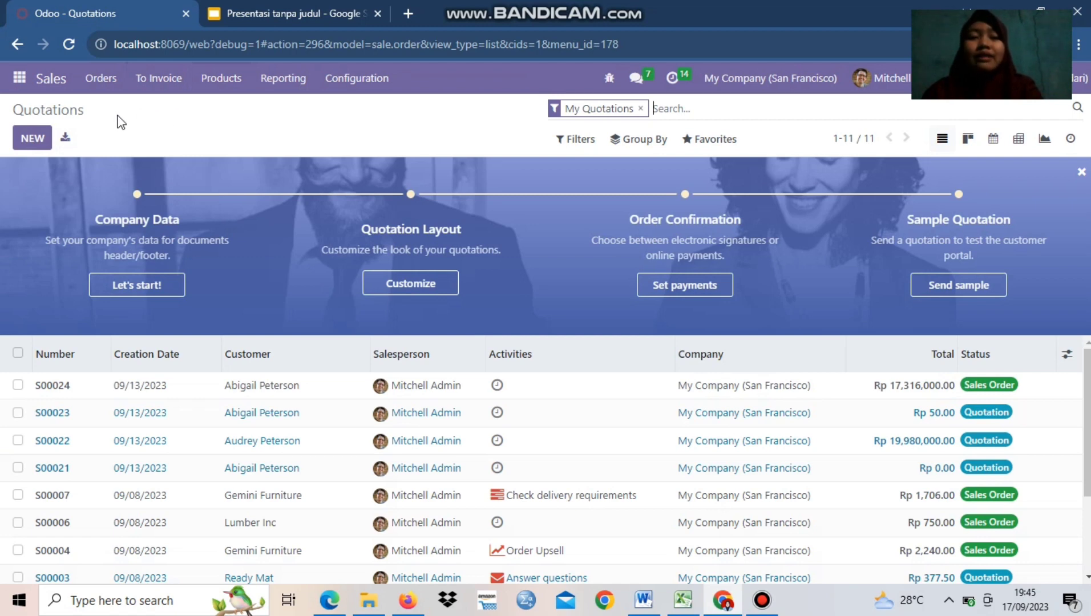
{"action": "left_click", "coordinate": [100, 89]}
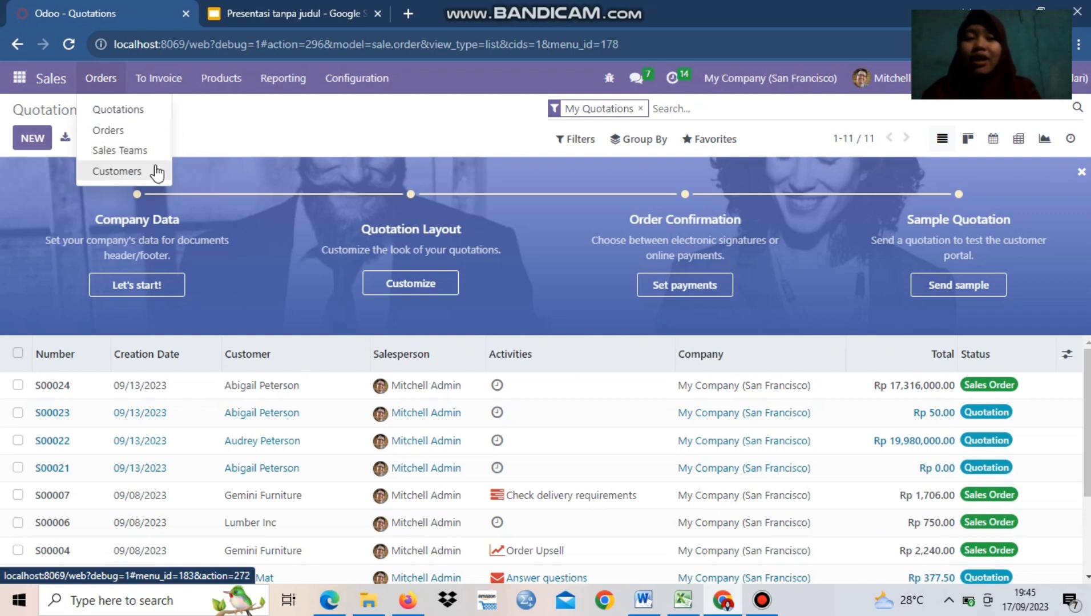
{"action": "left_click", "coordinate": [211, 136]}
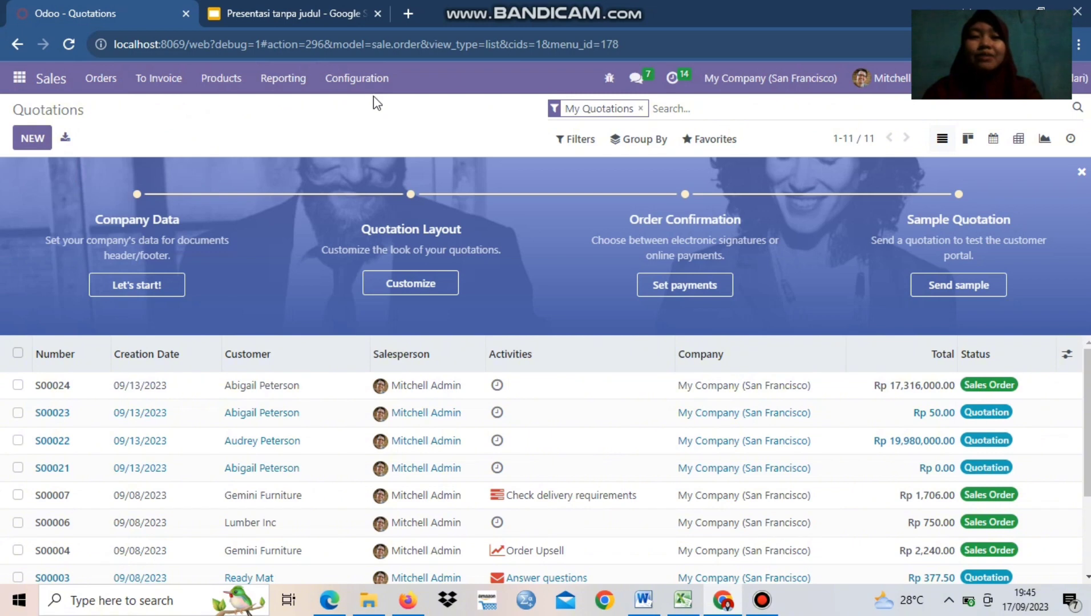
{"action": "left_click", "coordinate": [358, 87]}
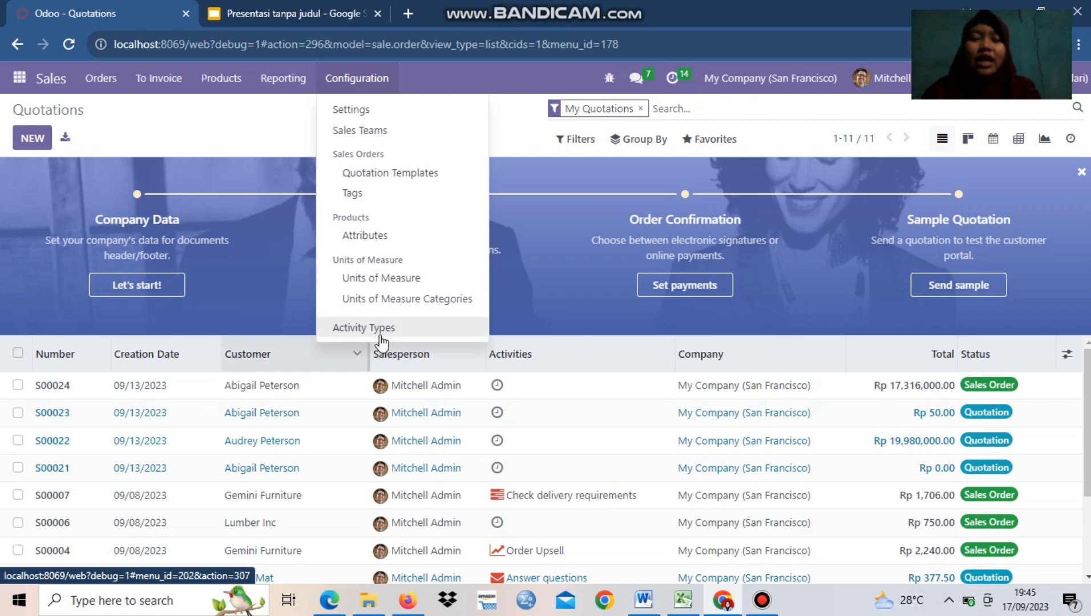
{"action": "left_click", "coordinate": [242, 150]}
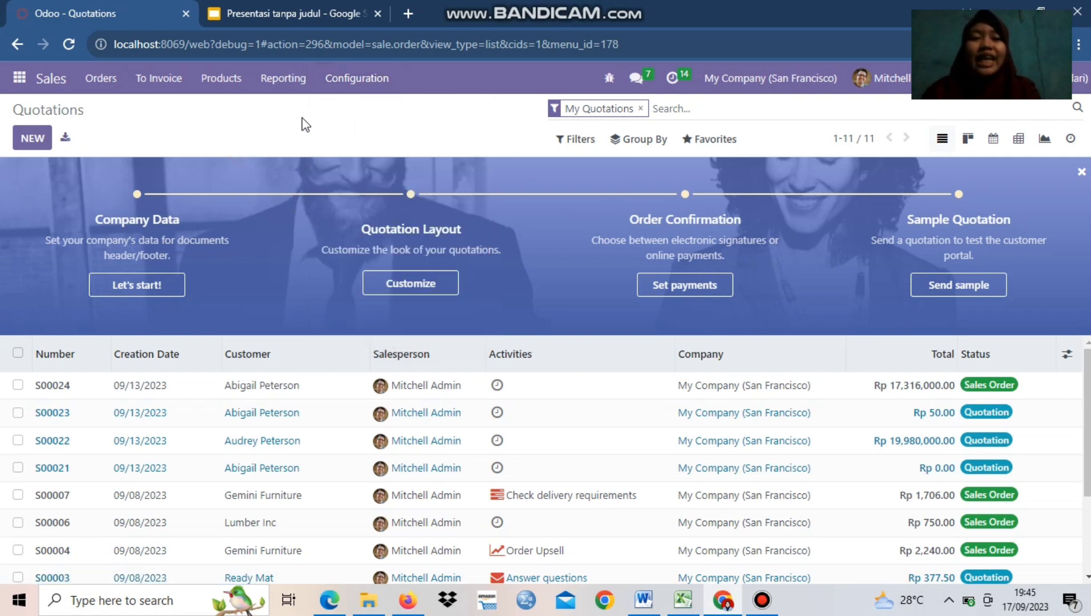
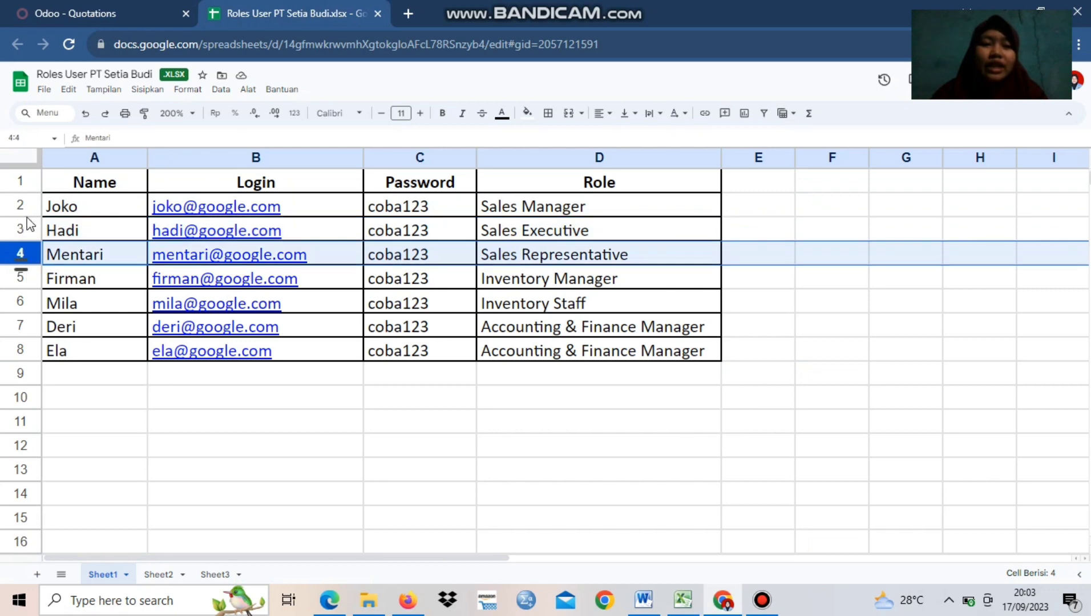
Select the Sales Manager row in the roles sheet and open the Users list in Odoo's settings
{"action": "left_click", "coordinate": [22, 205]}
{"action": "left_click", "coordinate": [104, 7]}
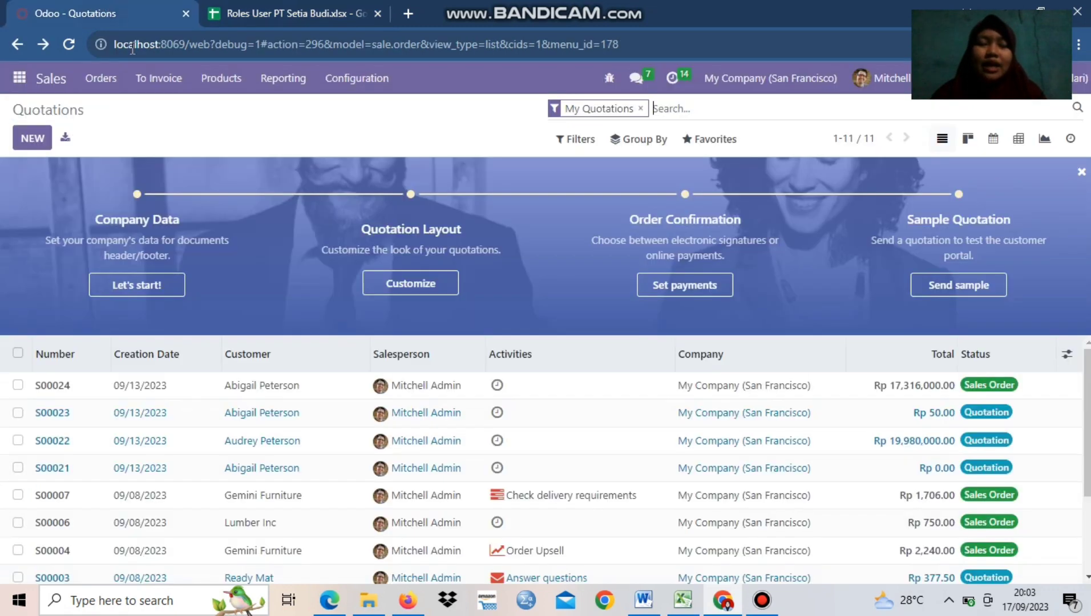
{"action": "left_click", "coordinate": [19, 77]}
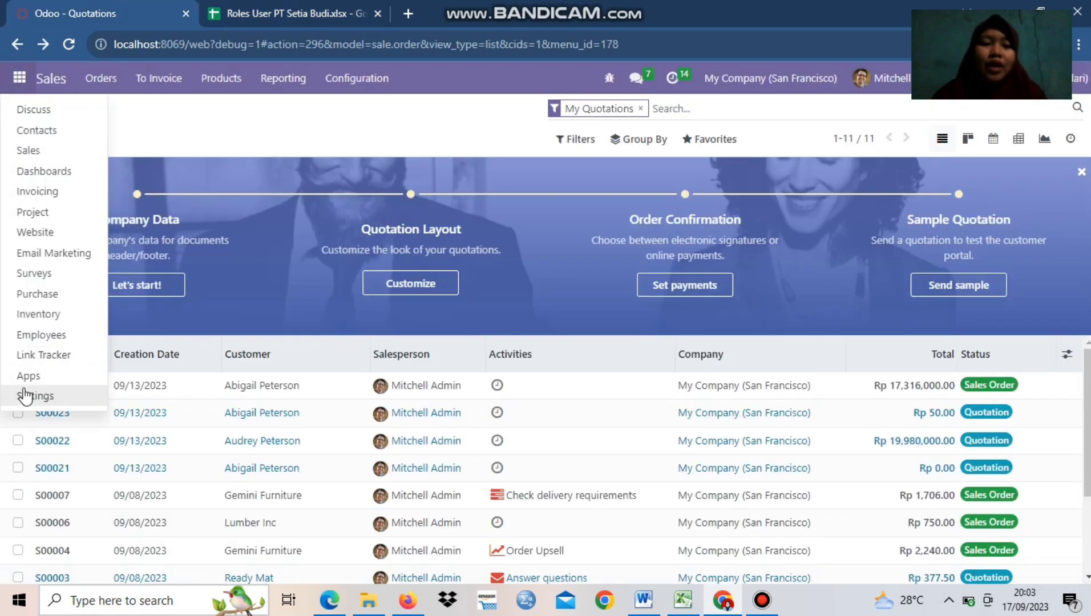
{"action": "left_click", "coordinate": [24, 395]}
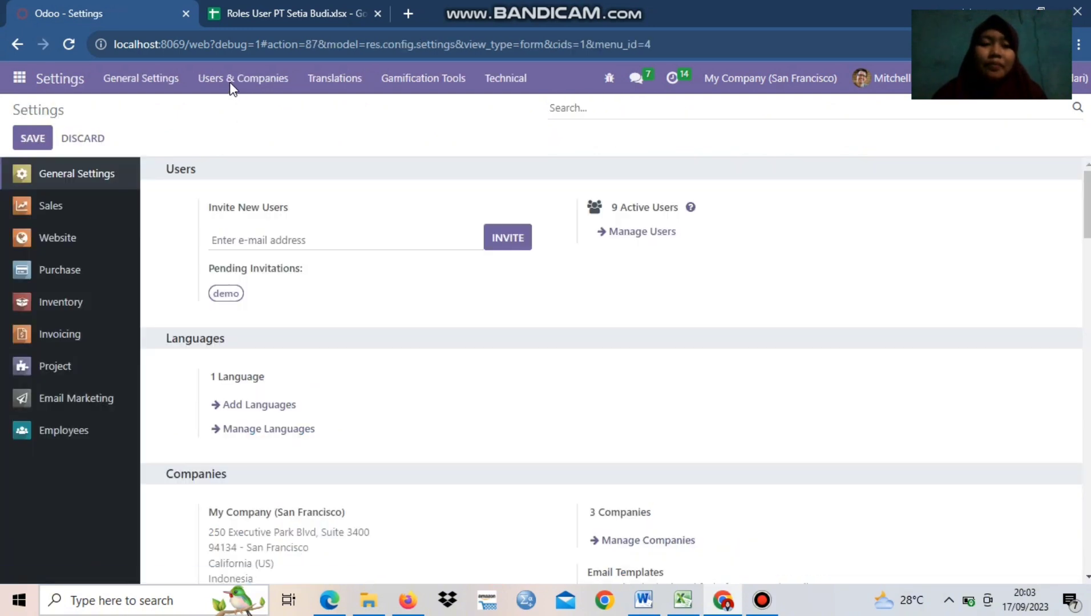
{"action": "left_click", "coordinate": [231, 83]}
{"action": "left_click", "coordinate": [235, 111]}
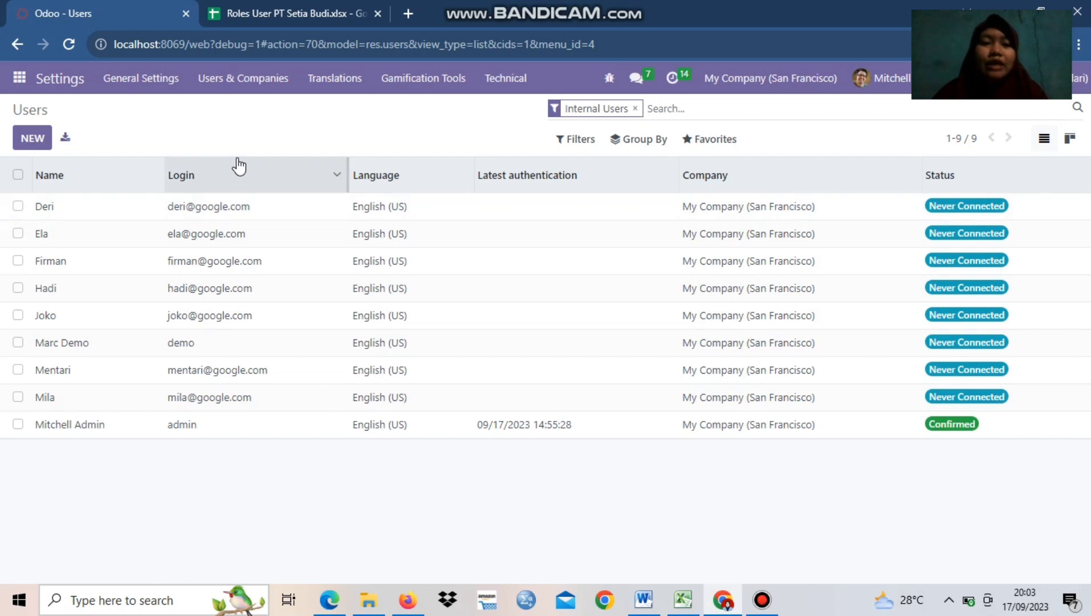
Recheck the Sales Manager's name in the roles sheet and open that user's record in Odoo
{"action": "left_click", "coordinate": [278, 8]}
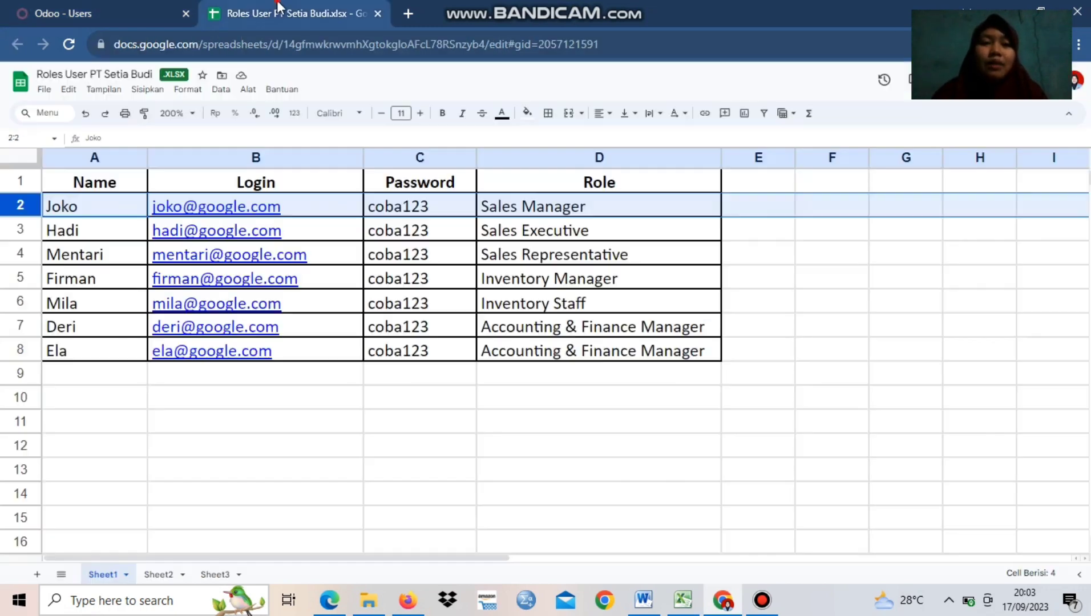
{"action": "left_click", "coordinate": [60, 2]}
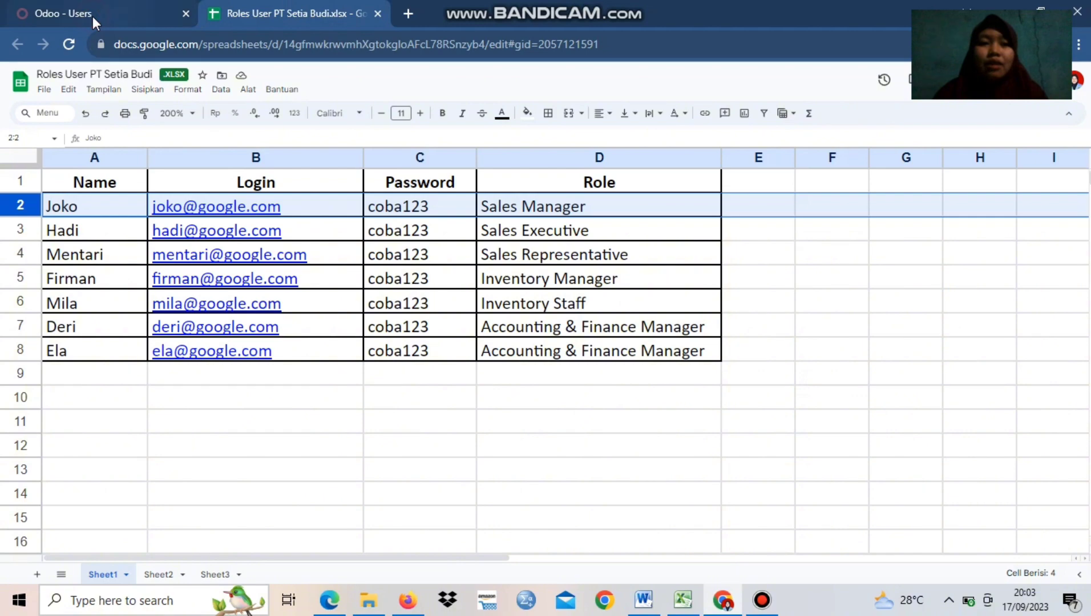
{"action": "left_click", "coordinate": [93, 20]}
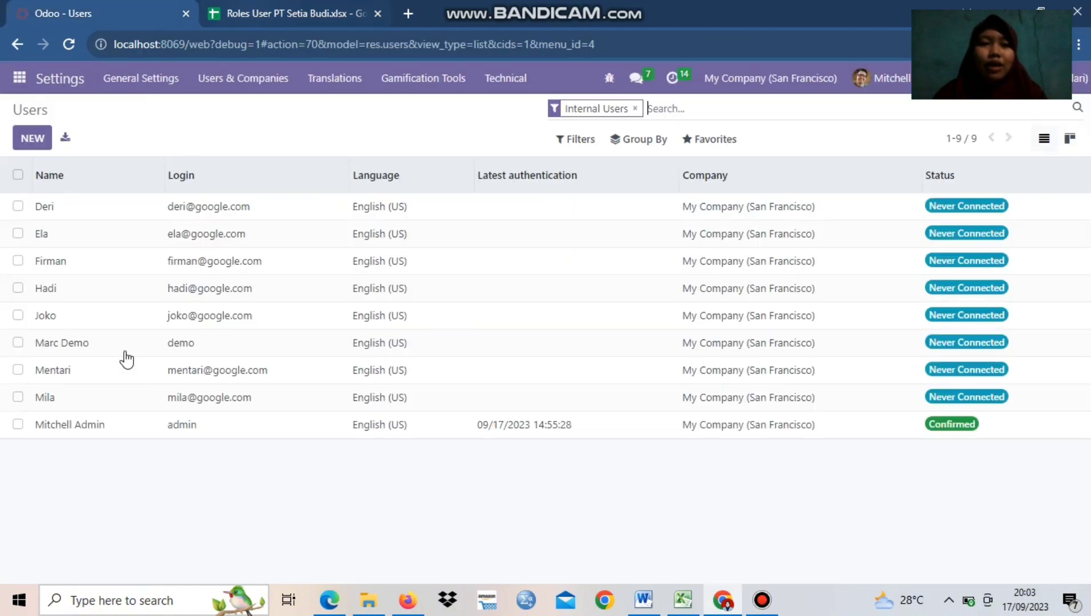
{"action": "left_click", "coordinate": [130, 320]}
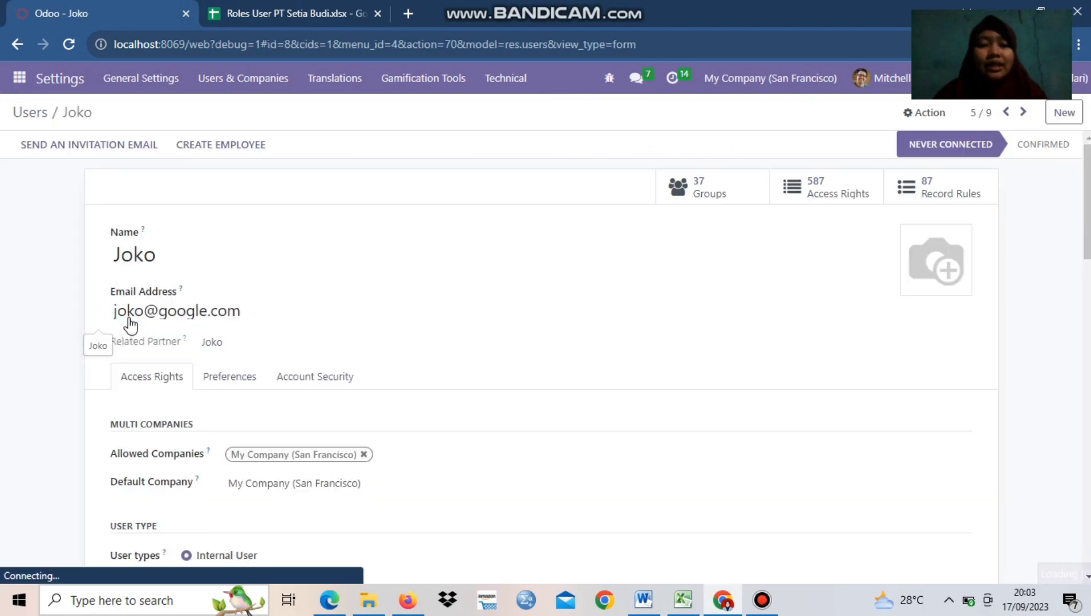
Examine the Sales Manager user's access rights, from allowed companies and user type to the application roles and technical options
{"action": "scroll", "coordinate": [687, 402], "scroll_direction": "down", "scroll_amount": 4}
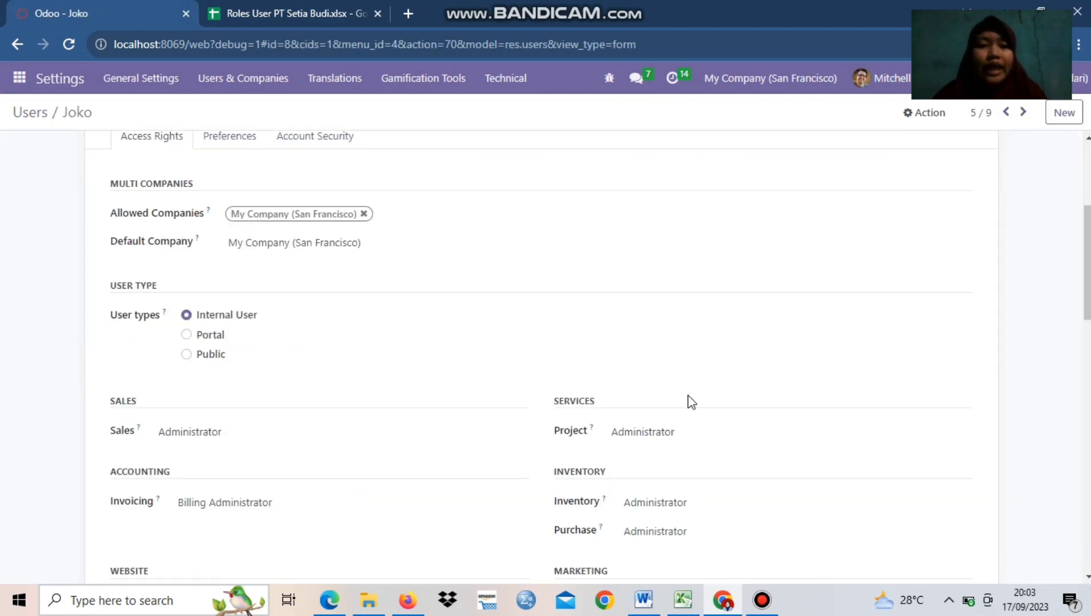
{"action": "scroll", "coordinate": [687, 402], "scroll_direction": "up", "scroll_amount": 4}
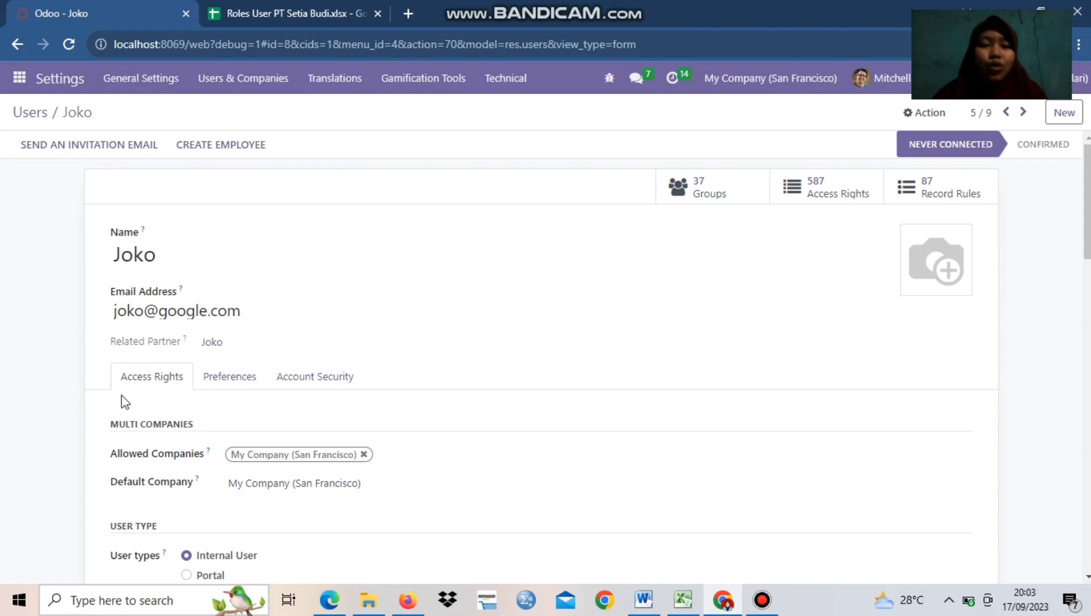
{"action": "scroll", "coordinate": [307, 472], "scroll_direction": "down", "scroll_amount": 15}
{"action": "scroll", "coordinate": [307, 473], "scroll_direction": "down", "scroll_amount": 5}
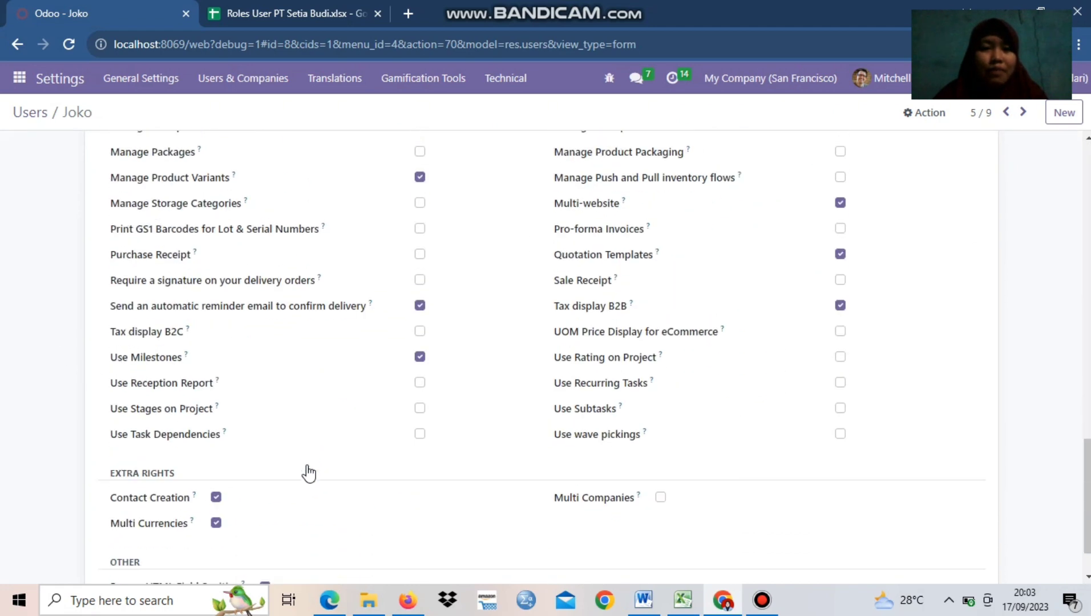
{"action": "scroll", "coordinate": [307, 472], "scroll_direction": "up", "scroll_amount": 20}
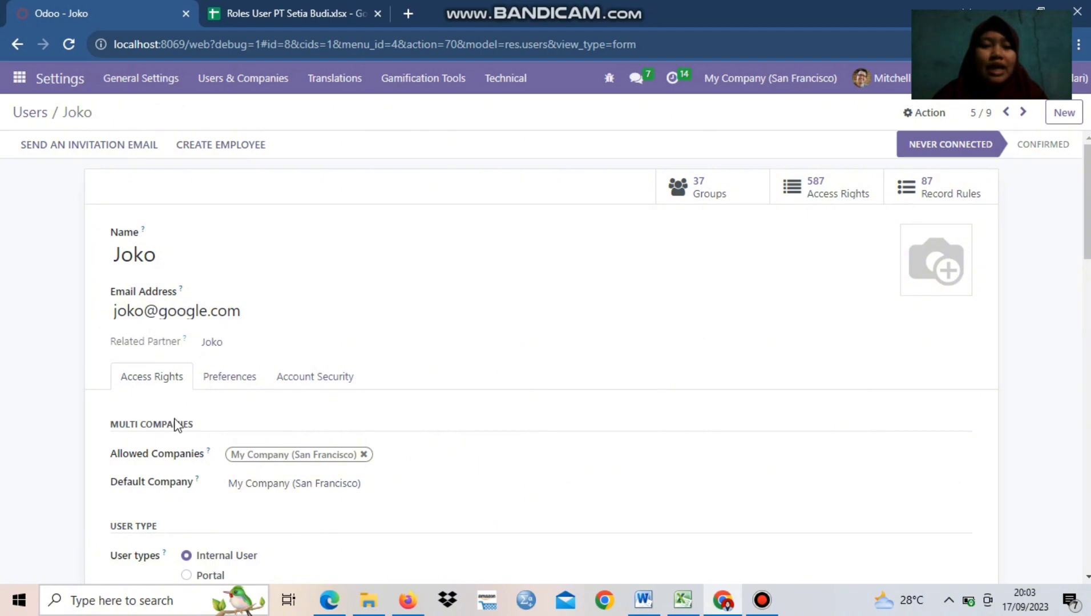
{"action": "scroll", "coordinate": [154, 425], "scroll_direction": "down", "scroll_amount": 4}
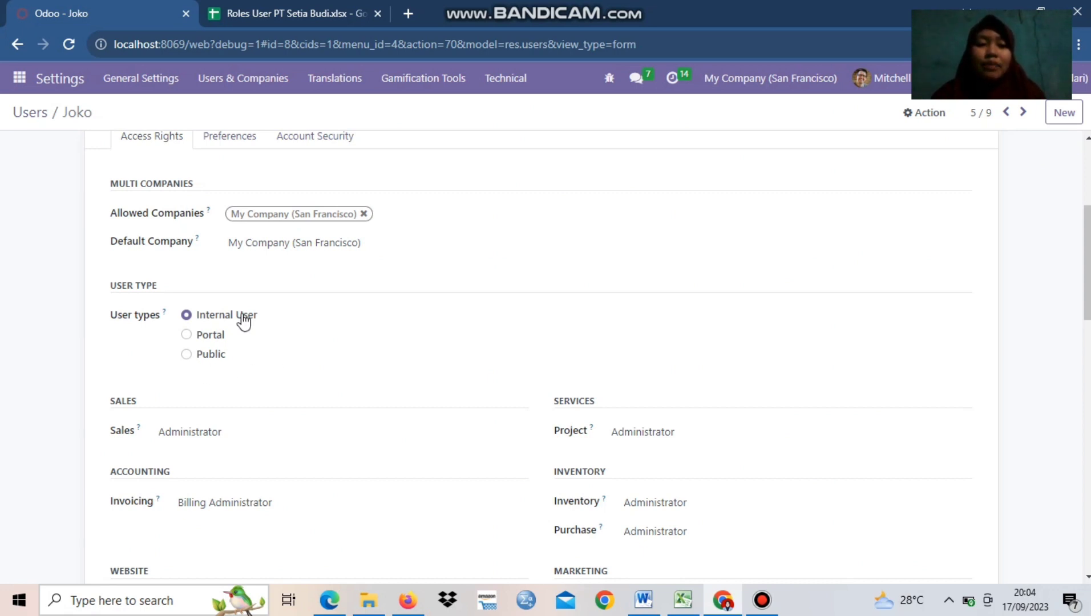
{"action": "scroll", "coordinate": [292, 358], "scroll_direction": "down", "scroll_amount": 2}
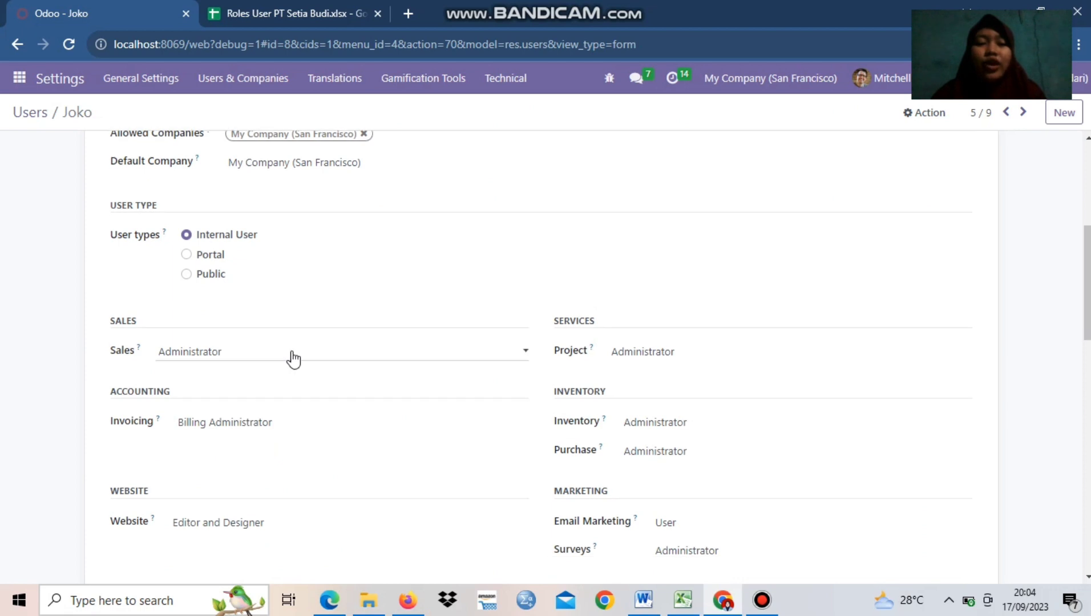
{"action": "scroll", "coordinate": [381, 271], "scroll_direction": "down", "scroll_amount": 2}
{"action": "scroll", "coordinate": [380, 270], "scroll_direction": "up", "scroll_amount": 1}
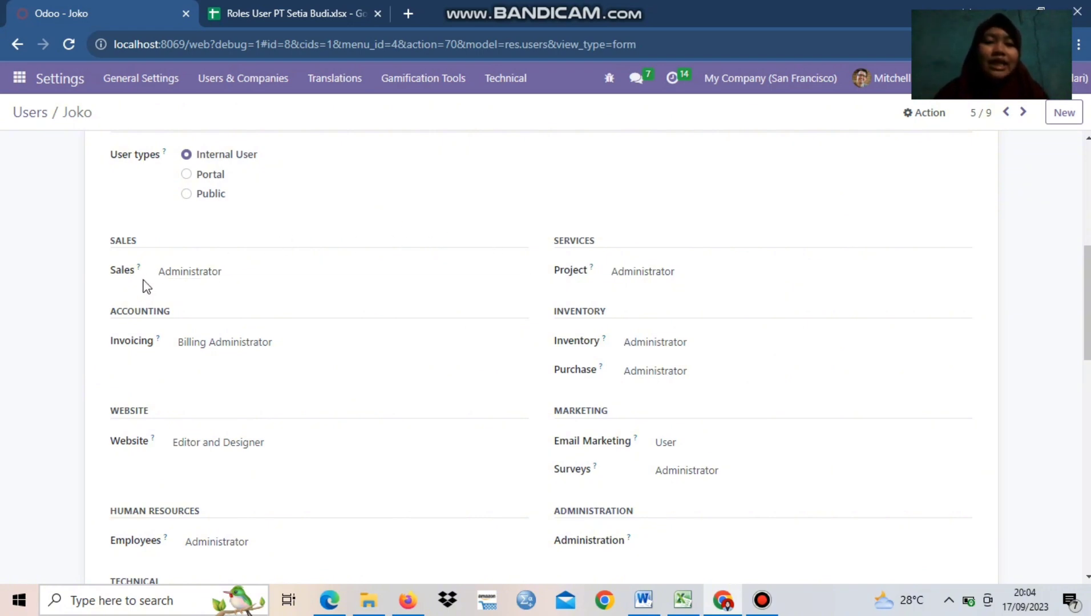
{"action": "scroll", "coordinate": [146, 286], "scroll_direction": "down", "scroll_amount": 1}
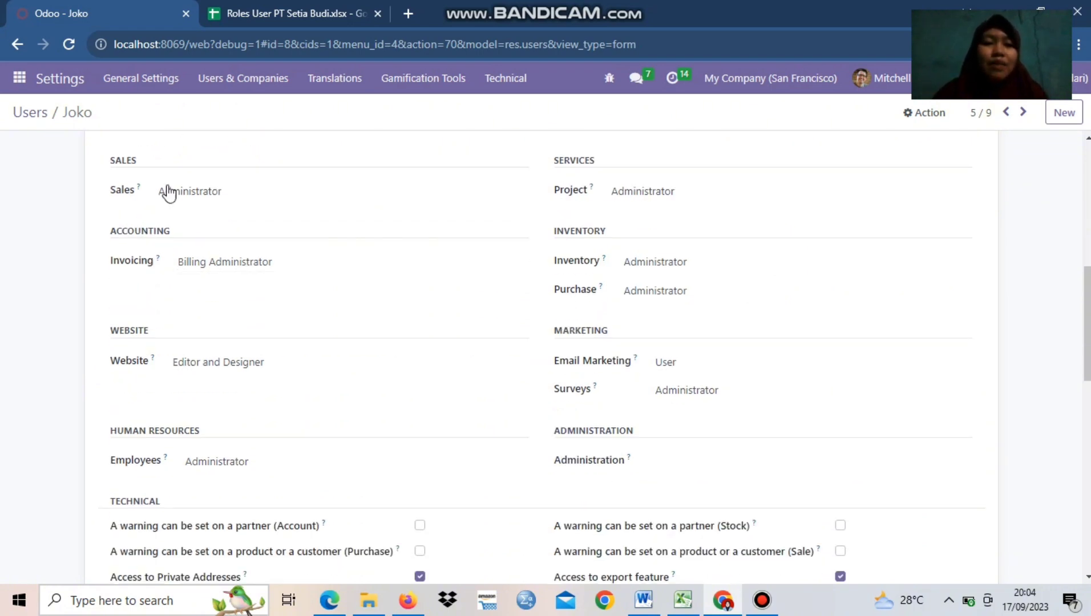
Keep the Sales Manager user's Sales access at Administrator and set the Invoicing access to blank
{"action": "left_click", "coordinate": [251, 197]}
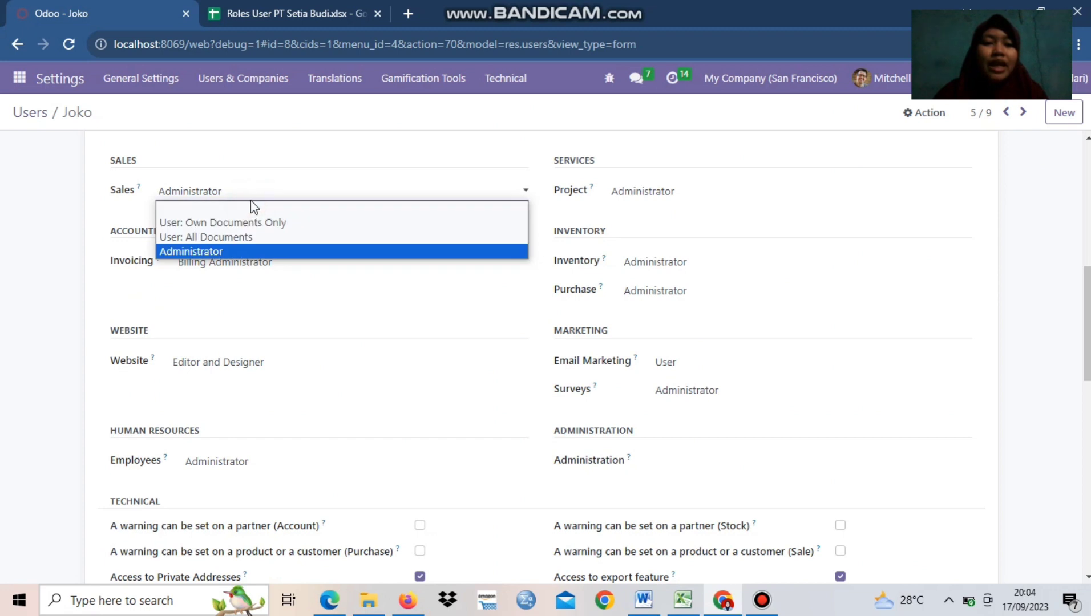
{"action": "left_click", "coordinate": [215, 254]}
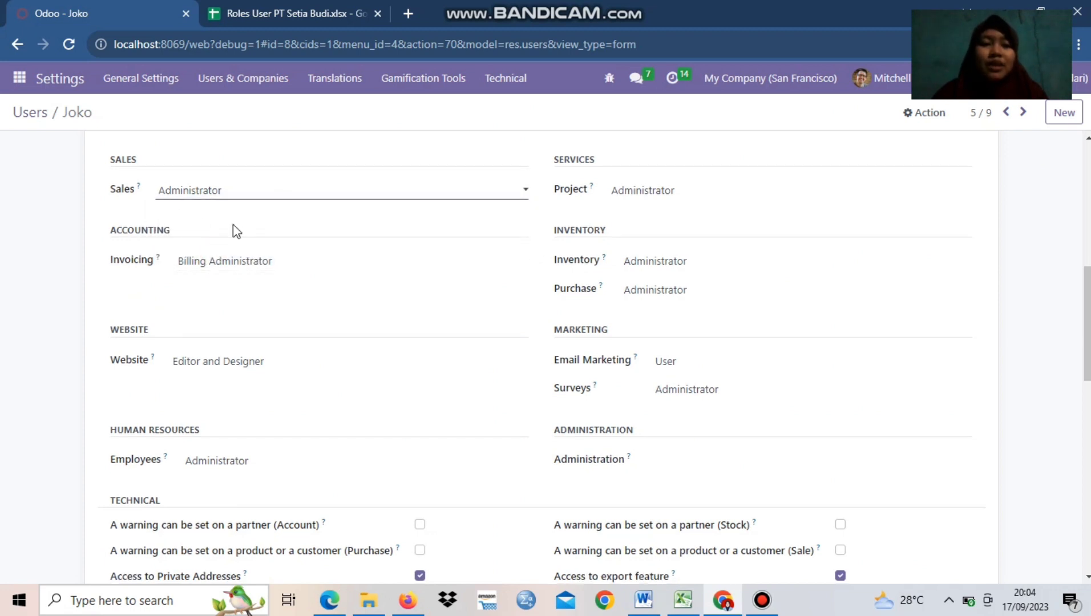
{"action": "scroll", "coordinate": [233, 229], "scroll_direction": "down", "scroll_amount": 1}
{"action": "scroll", "coordinate": [190, 231], "scroll_direction": "up", "scroll_amount": 2}
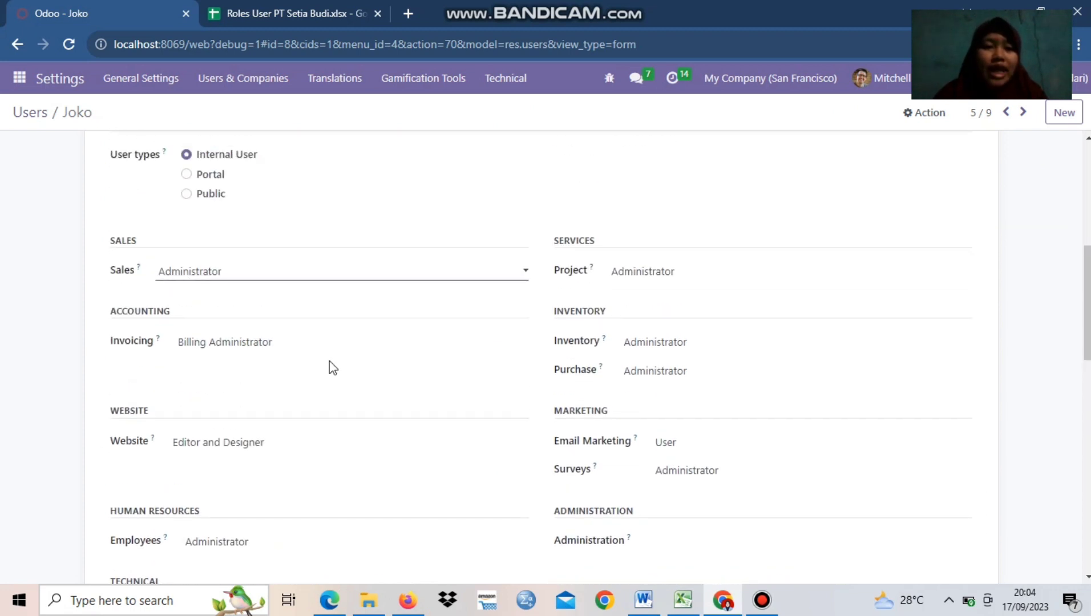
{"action": "left_click", "coordinate": [267, 355]}
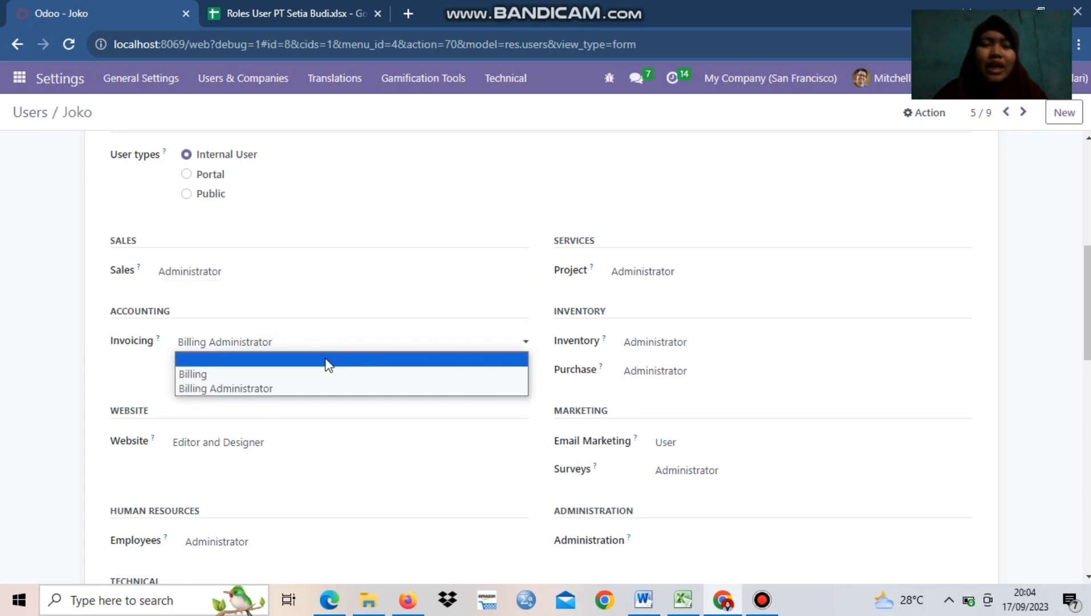
{"action": "left_click", "coordinate": [245, 361]}
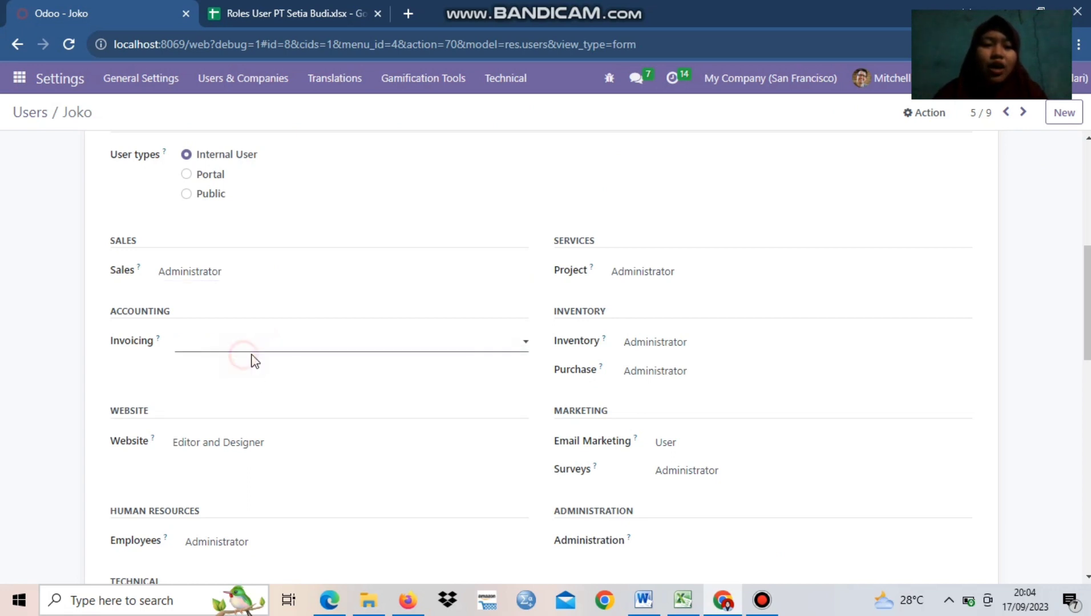
Set the Website and Employees access rights of the Sales Manager user to blank
{"action": "left_click", "coordinate": [283, 450]}
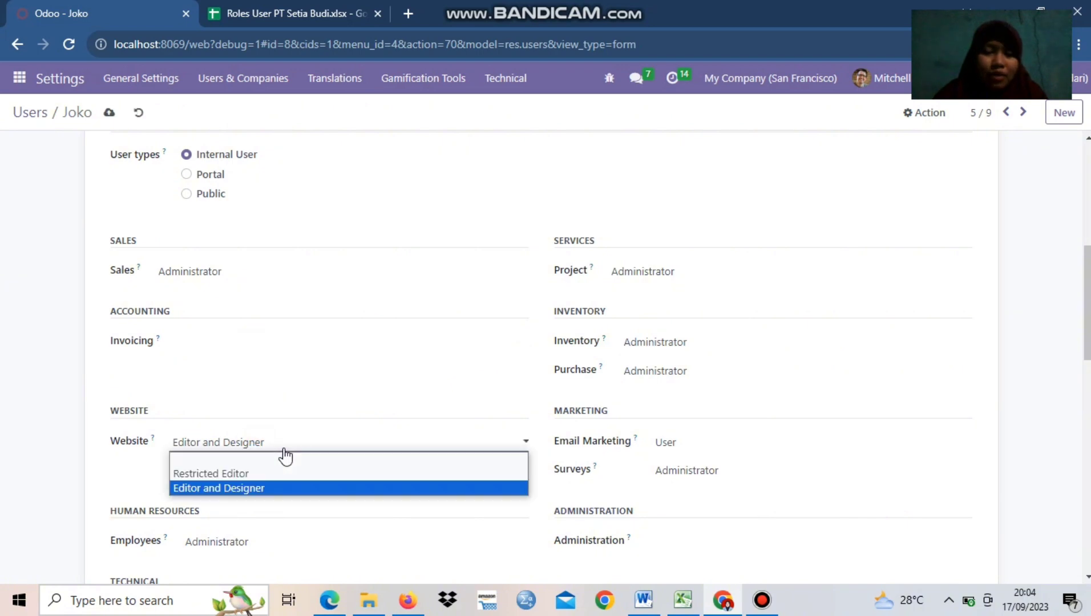
{"action": "left_click", "coordinate": [279, 458]}
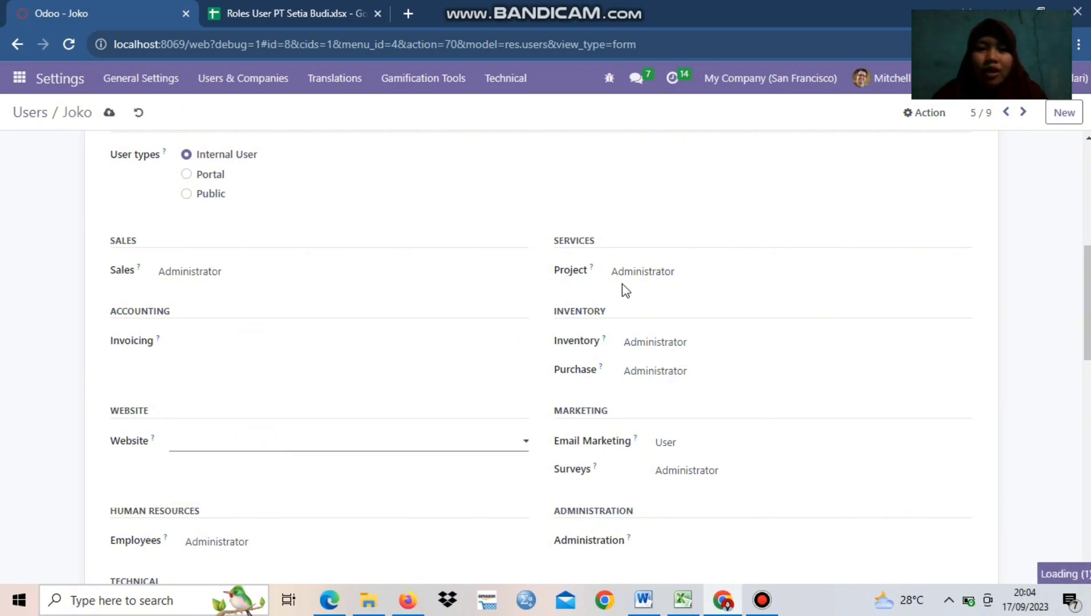
{"action": "scroll", "coordinate": [475, 358], "scroll_direction": "down", "scroll_amount": 4}
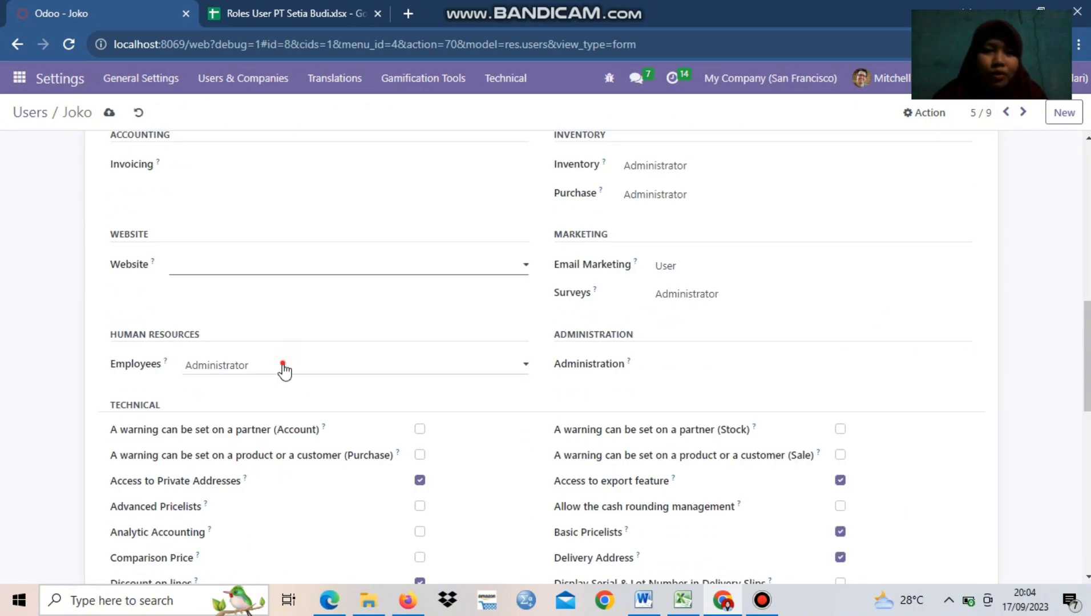
{"action": "left_click", "coordinate": [283, 369]}
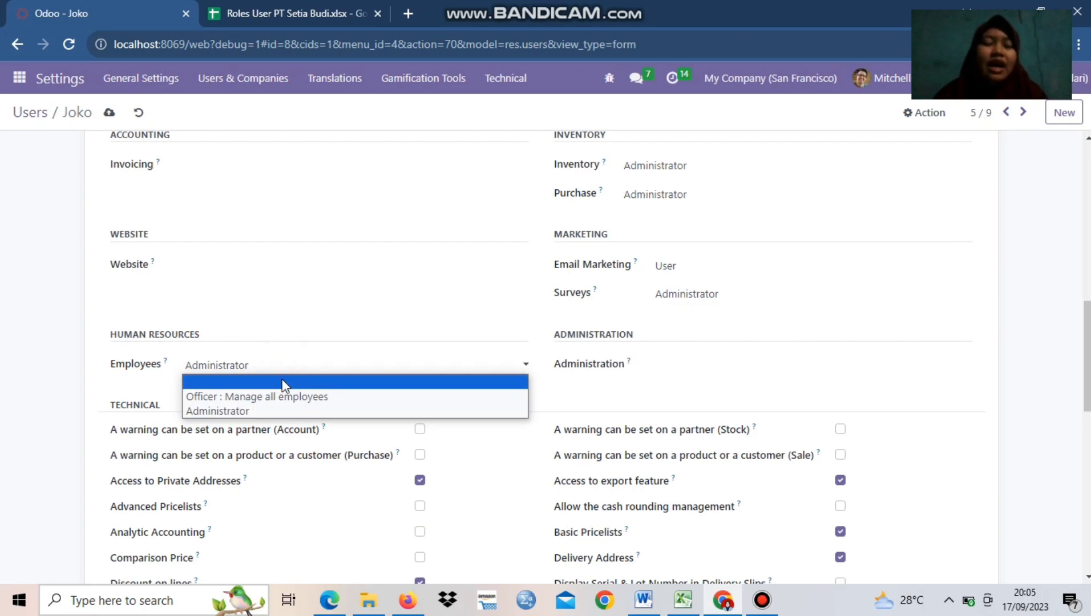
{"action": "left_click", "coordinate": [283, 381]}
Remove the Sales Manager user's Project access by choosing the blank option
{"action": "scroll", "coordinate": [365, 307], "scroll_direction": "up", "scroll_amount": 5}
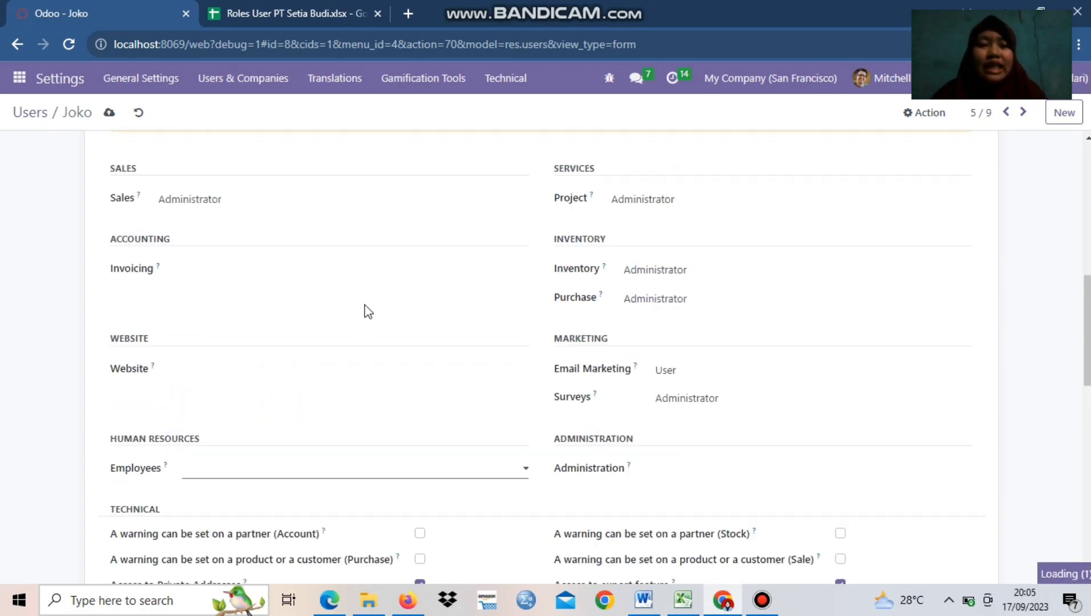
{"action": "scroll", "coordinate": [745, 351], "scroll_direction": "down", "scroll_amount": 1}
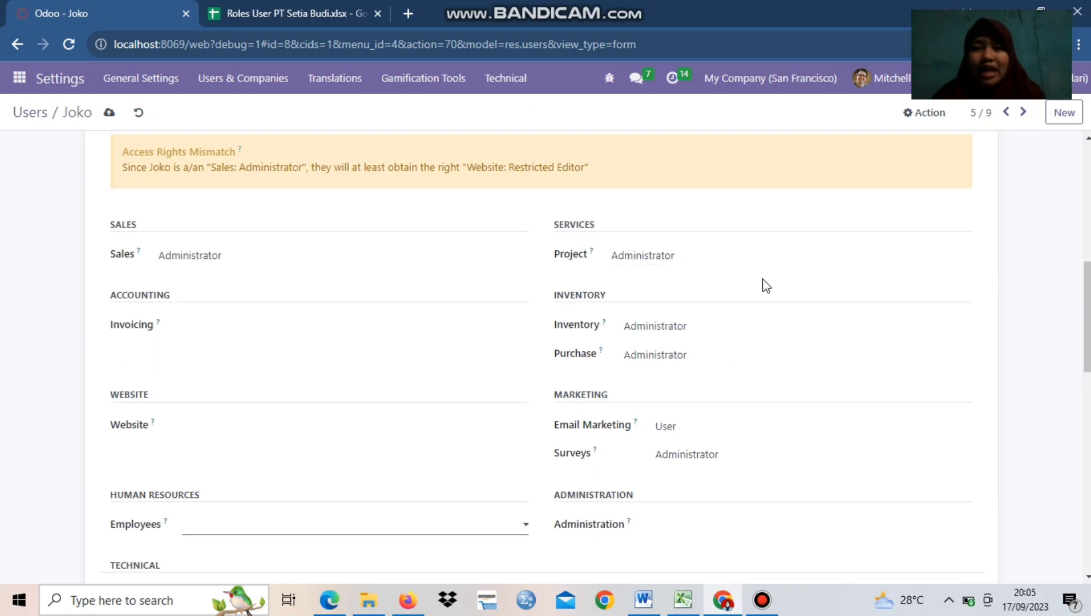
{"action": "left_click", "coordinate": [742, 255]}
{"action": "left_click", "coordinate": [693, 272]}
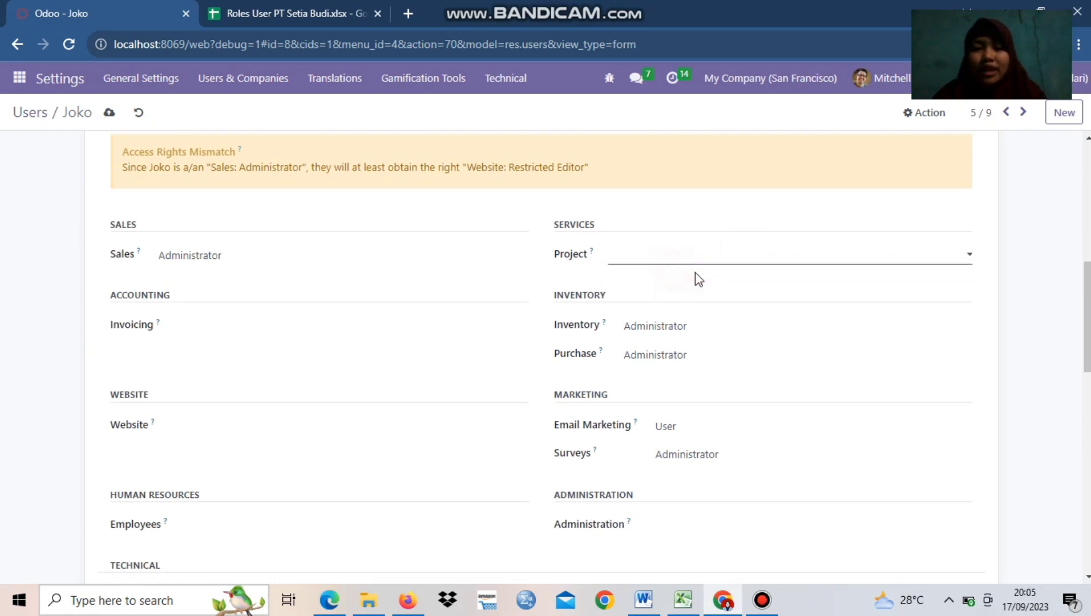
Set both the Inventory and Purchase access rights of the Sales Manager user to blank
{"action": "left_click", "coordinate": [711, 323]}
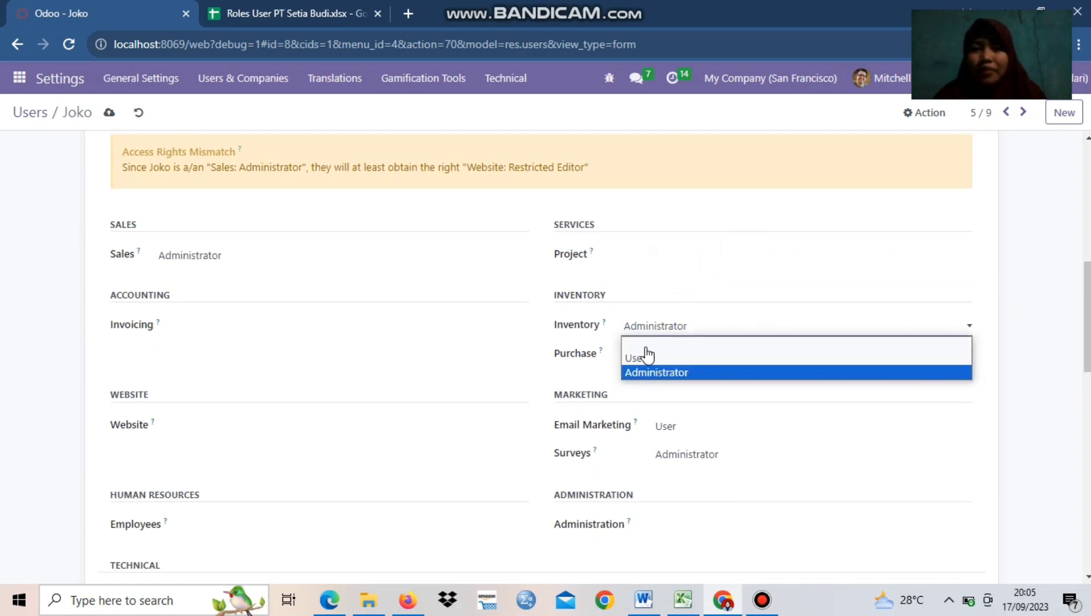
{"action": "left_click", "coordinate": [646, 349]}
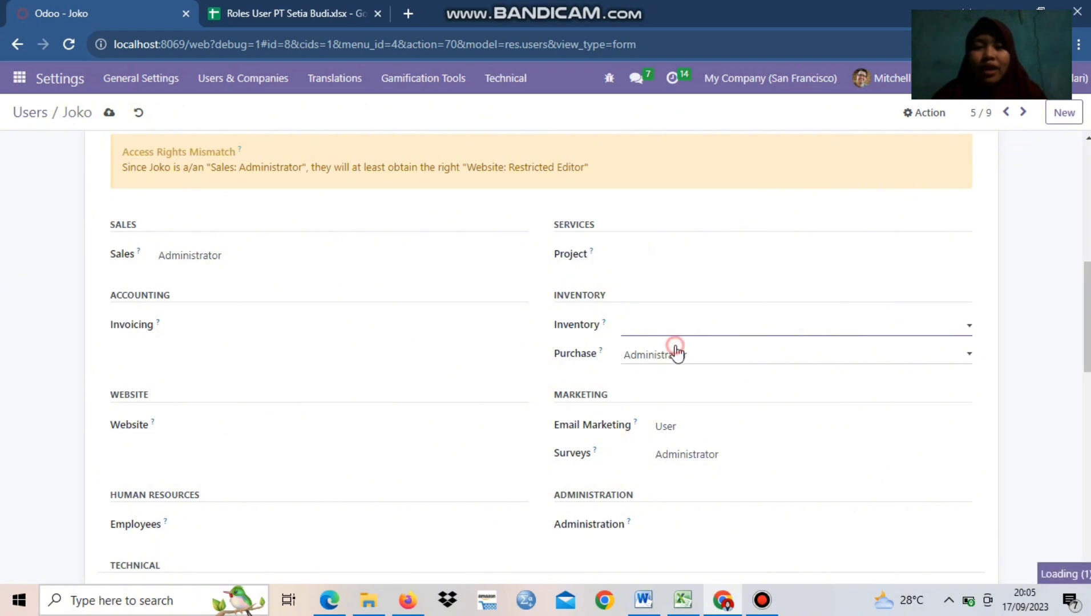
{"action": "left_click", "coordinate": [673, 352]}
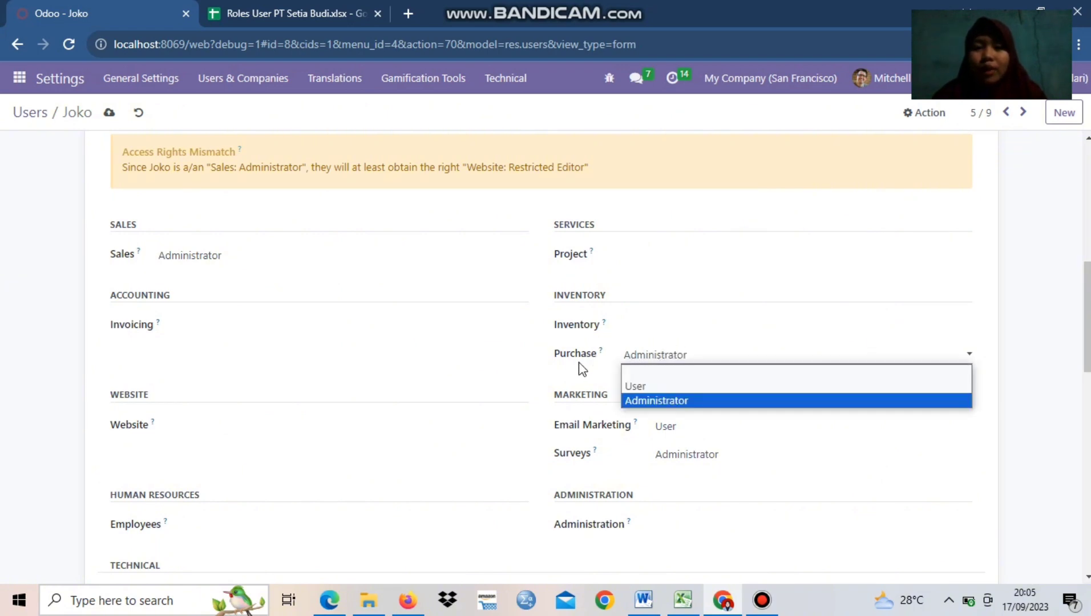
{"action": "left_click", "coordinate": [689, 378]}
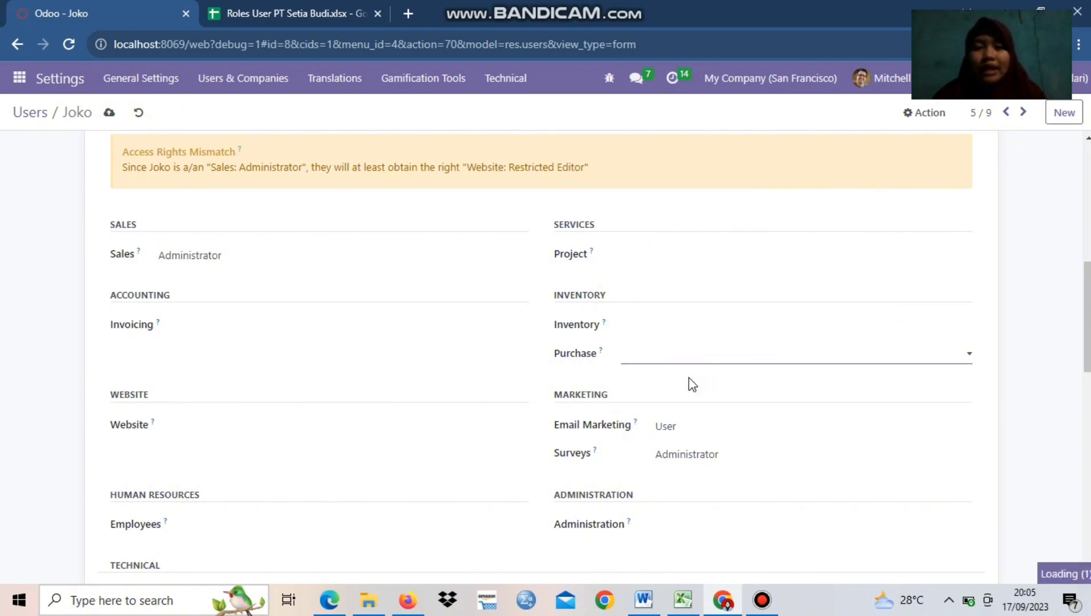
Disable "A warning can be set on a partner (Stock)" and set the Surveys access to User
{"action": "scroll", "coordinate": [699, 433], "scroll_direction": "down", "scroll_amount": 3}
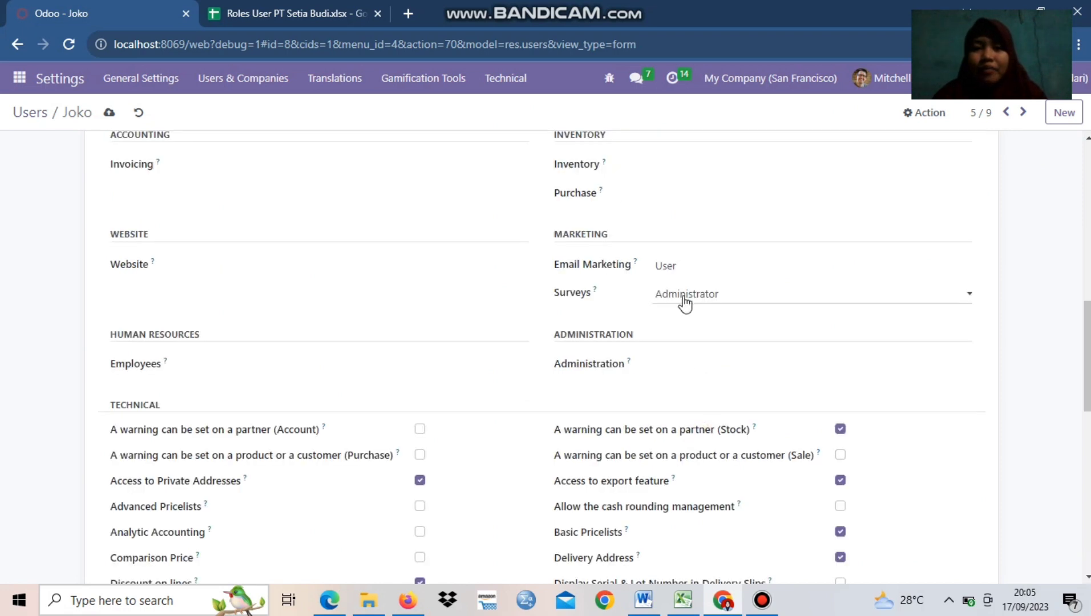
{"action": "left_click", "coordinate": [840, 430]}
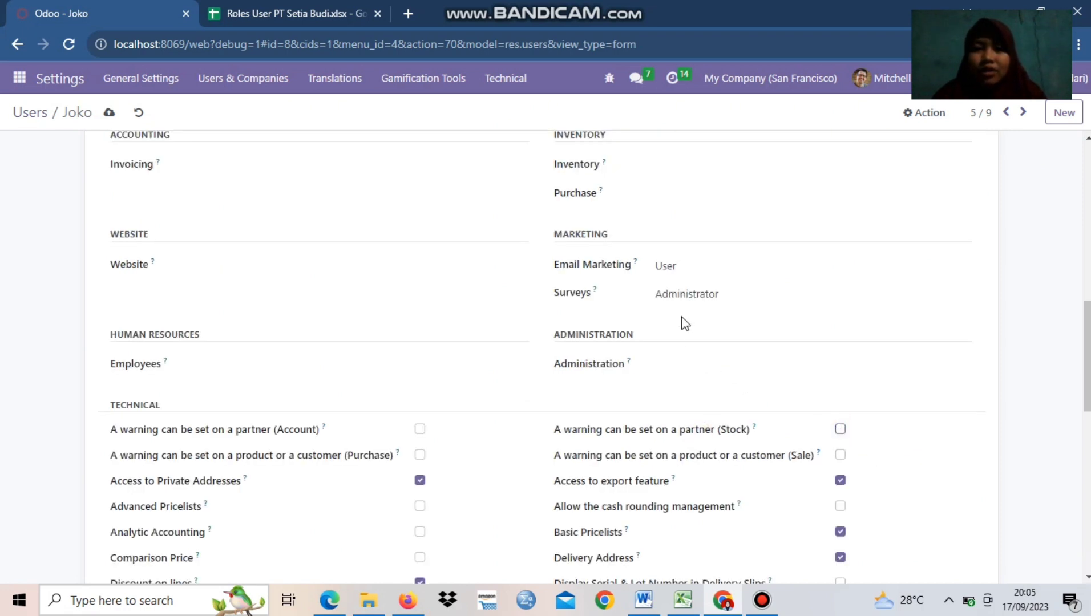
{"action": "left_click", "coordinate": [696, 301]}
{"action": "left_click", "coordinate": [710, 323]}
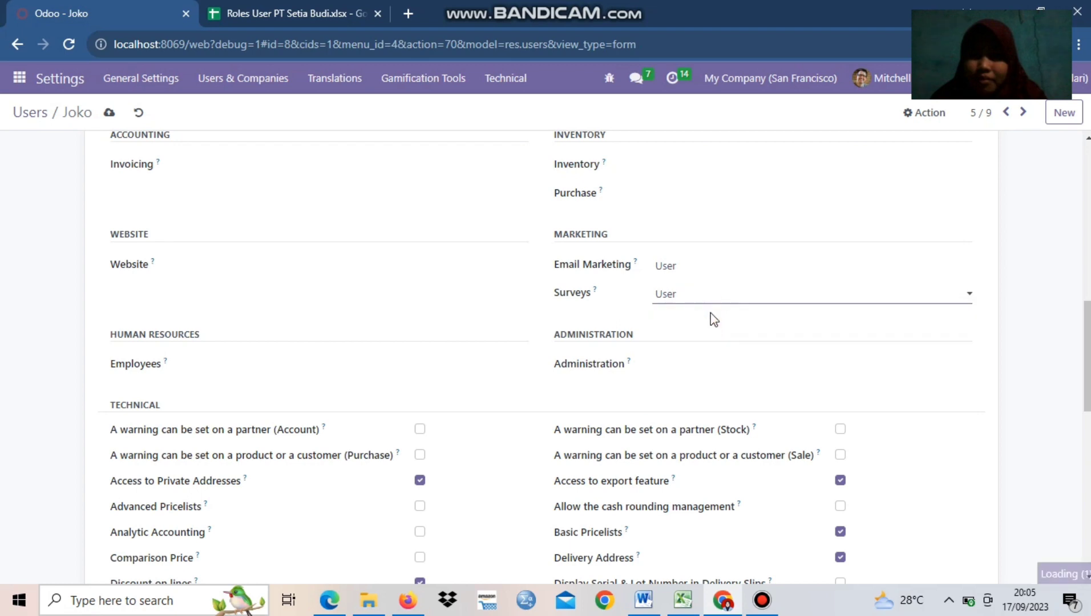
Set the Email Marketing and Surveys access rights of the Sales Manager user to blank
{"action": "left_click", "coordinate": [704, 269]}
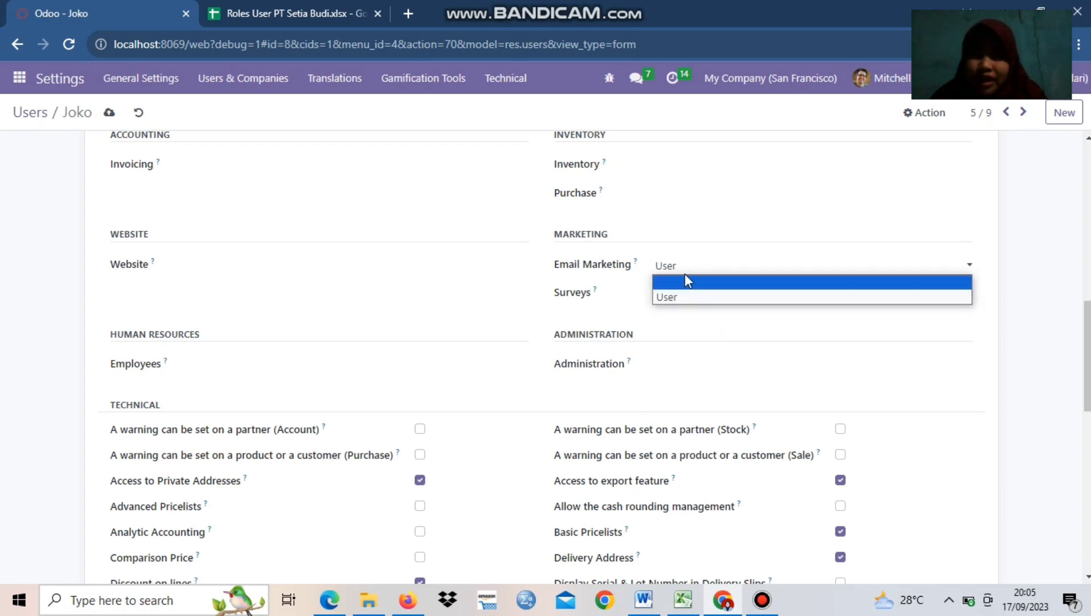
{"action": "left_click", "coordinate": [685, 282]}
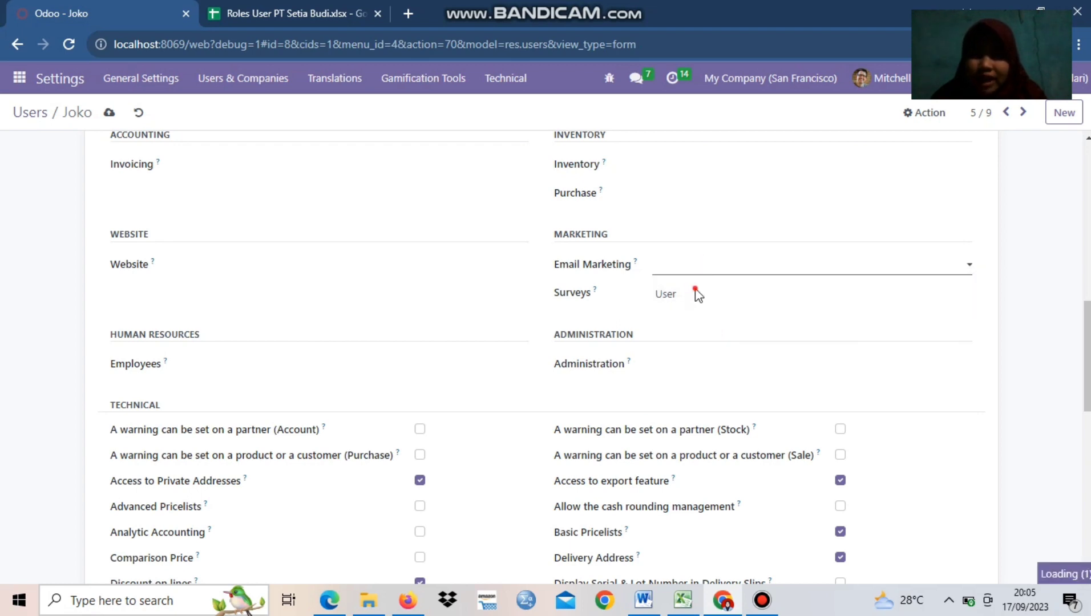
{"action": "left_click", "coordinate": [669, 300]}
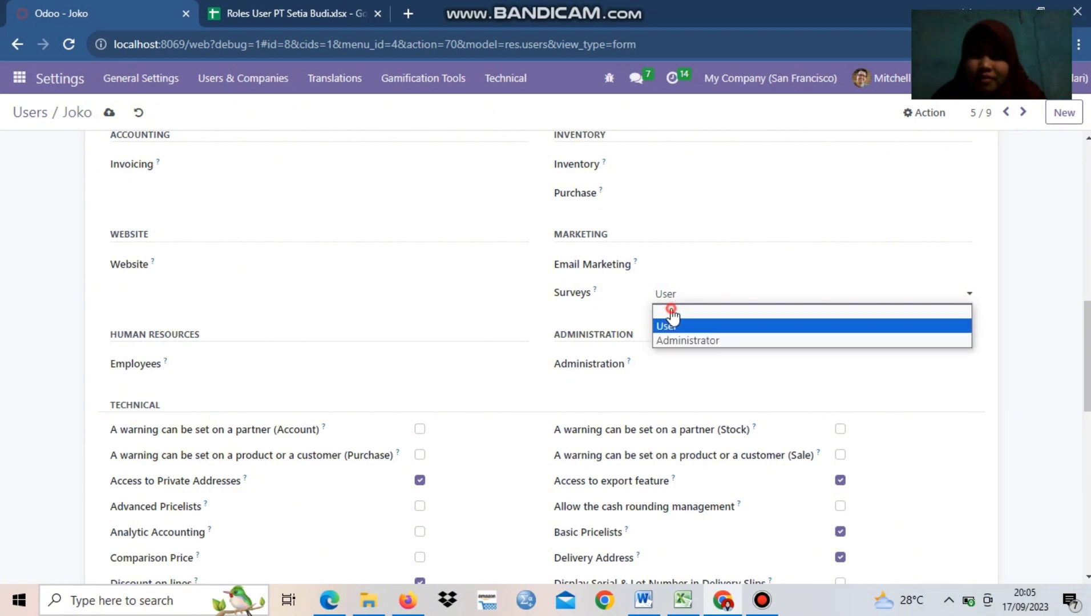
{"action": "left_click", "coordinate": [671, 313]}
Choose the blank option for the Sales Manager user's Administration access
{"action": "scroll", "coordinate": [588, 394], "scroll_direction": "down", "scroll_amount": 1}
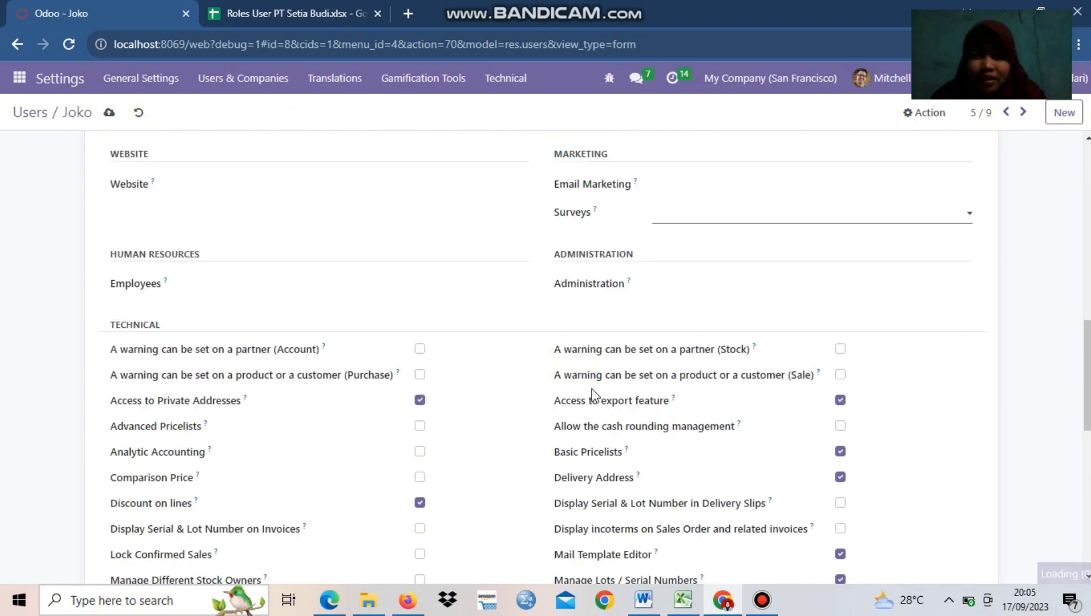
{"action": "scroll", "coordinate": [591, 394], "scroll_direction": "up", "scroll_amount": 1}
{"action": "scroll", "coordinate": [593, 392], "scroll_direction": "up", "scroll_amount": 2}
{"action": "left_click", "coordinate": [682, 449]}
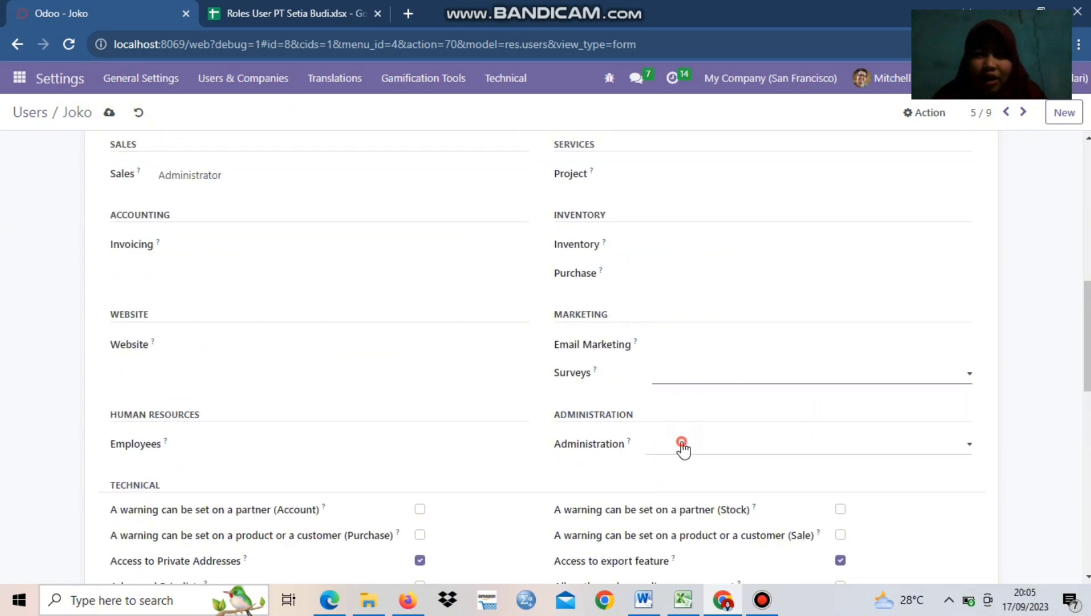
{"action": "left_click", "coordinate": [683, 460]}
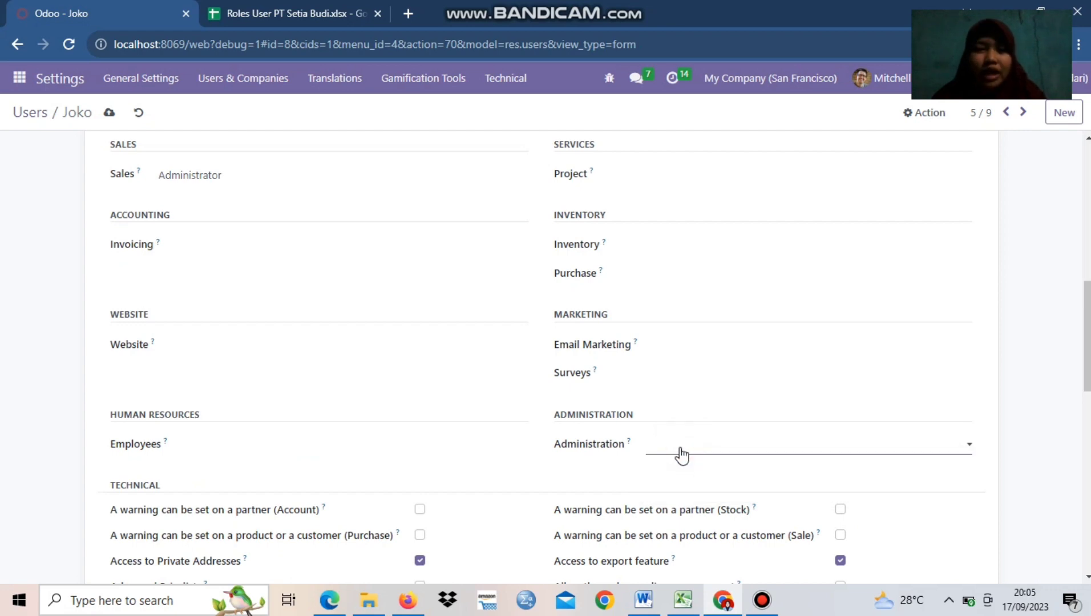
Disable the Contact Creation extra right for the Sales Manager user
{"action": "scroll", "coordinate": [490, 414], "scroll_direction": "up", "scroll_amount": 3}
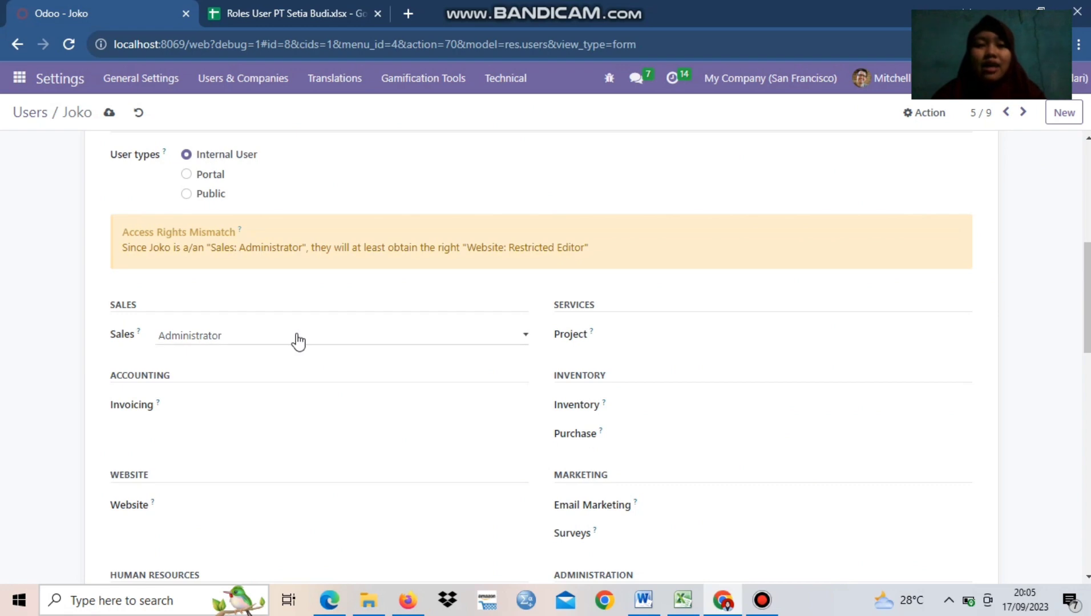
{"action": "scroll", "coordinate": [431, 347], "scroll_direction": "down", "scroll_amount": 5}
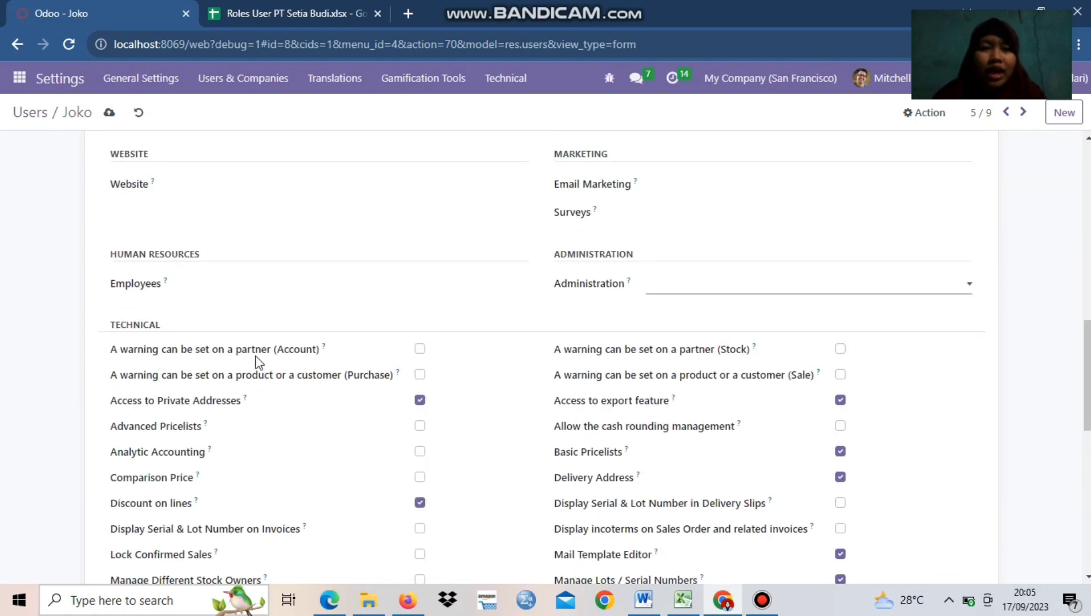
{"action": "scroll", "coordinate": [251, 360], "scroll_direction": "down", "scroll_amount": 3}
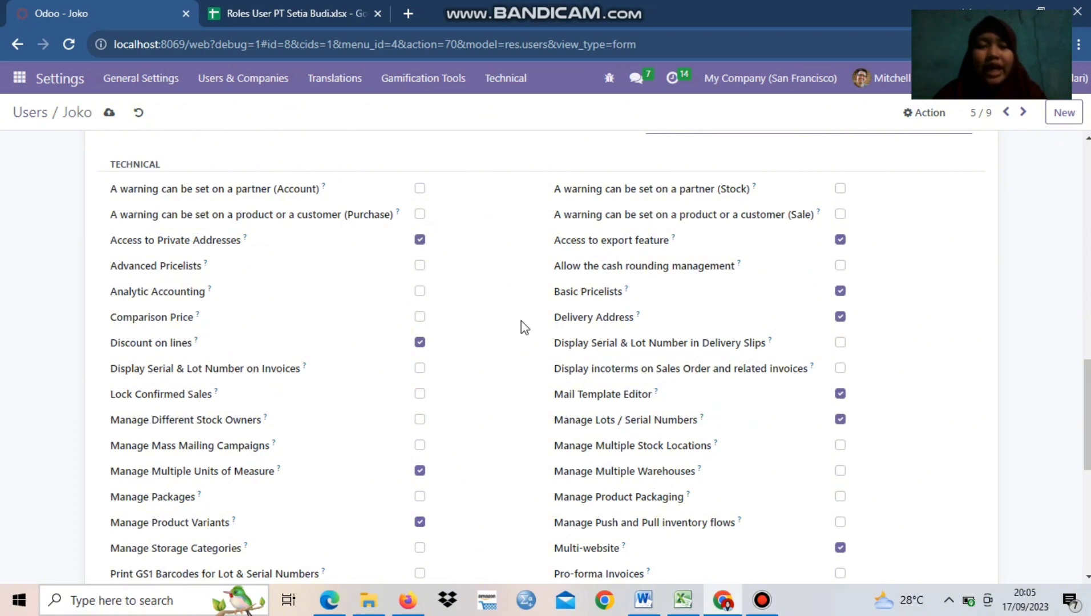
{"action": "scroll", "coordinate": [623, 372], "scroll_direction": "down", "scroll_amount": 7}
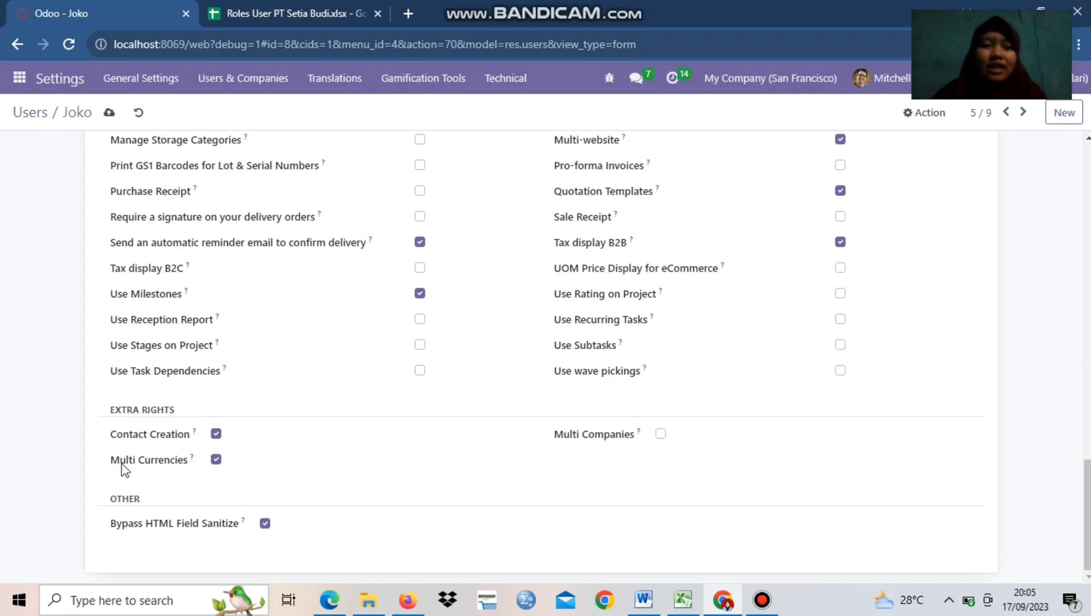
{"action": "left_click", "coordinate": [216, 435]}
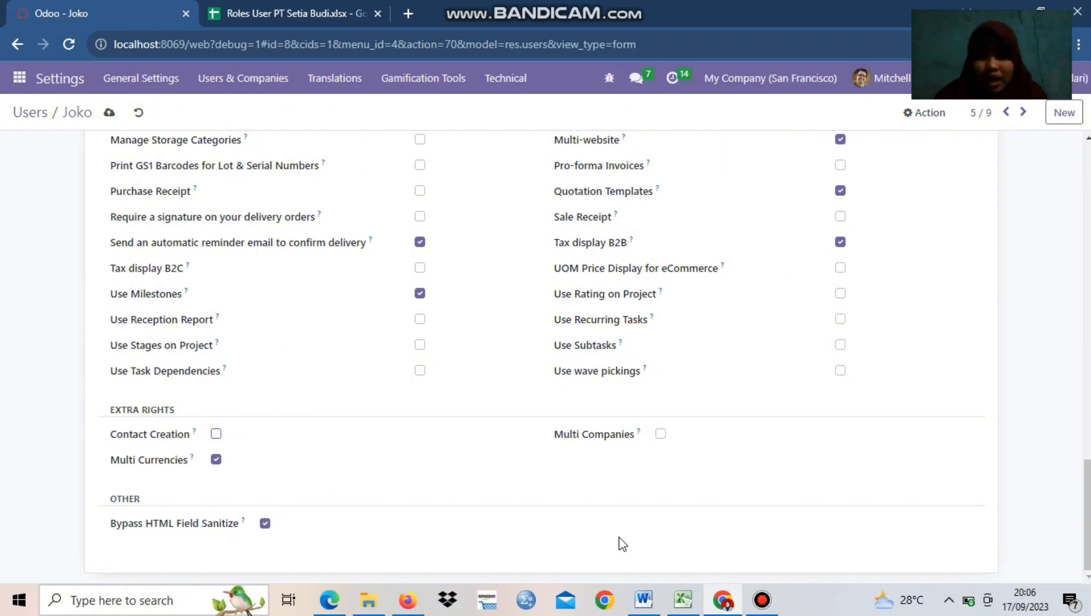
Review the Sales Manager user's access rights and save the record
{"action": "scroll", "coordinate": [376, 496], "scroll_direction": "up", "scroll_amount": 15}
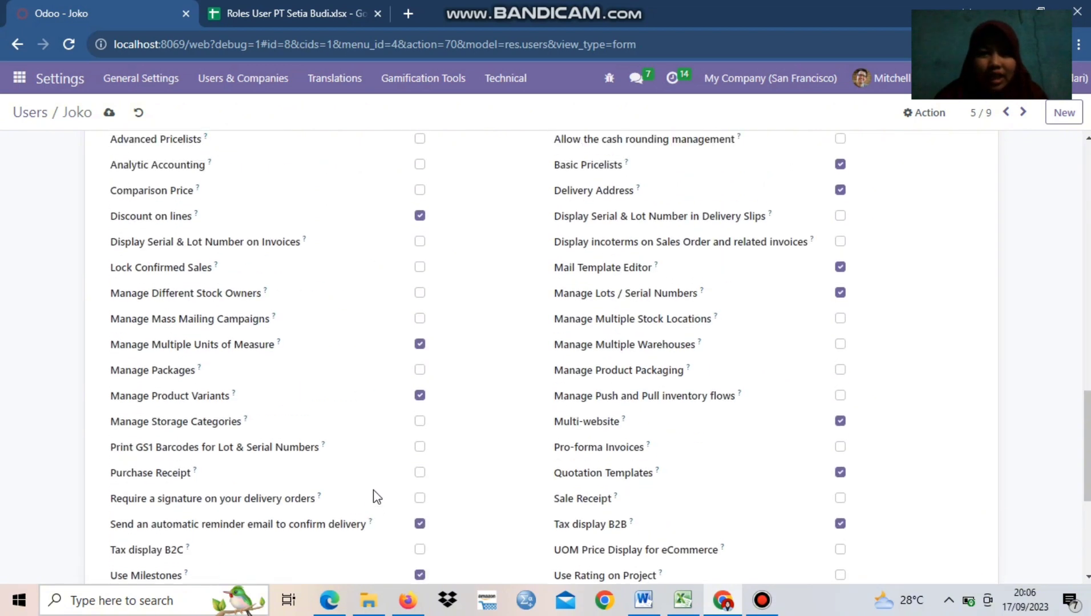
{"action": "scroll", "coordinate": [374, 480], "scroll_direction": "down", "scroll_amount": 1}
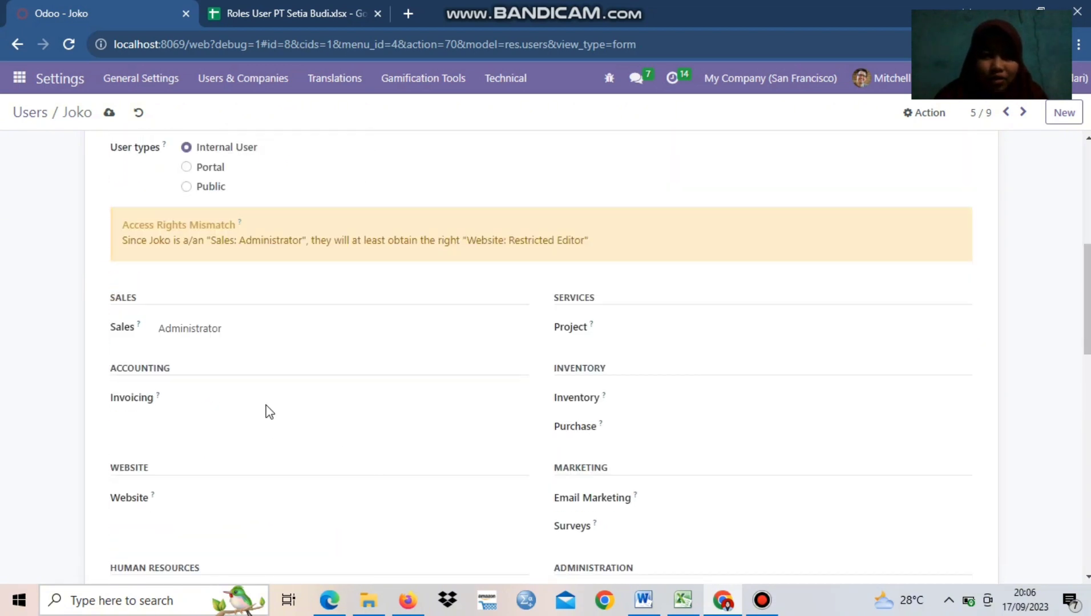
{"action": "scroll", "coordinate": [144, 302], "scroll_direction": "down", "scroll_amount": 1}
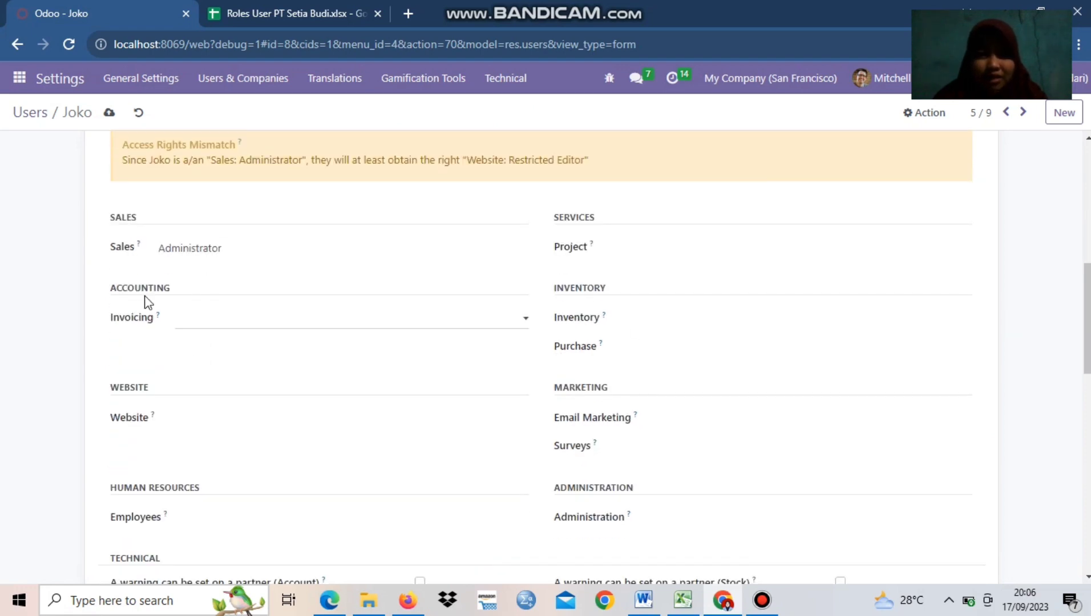
{"action": "scroll", "coordinate": [428, 433], "scroll_direction": "down", "scroll_amount": 3}
{"action": "scroll", "coordinate": [428, 447], "scroll_direction": "up", "scroll_amount": 2}
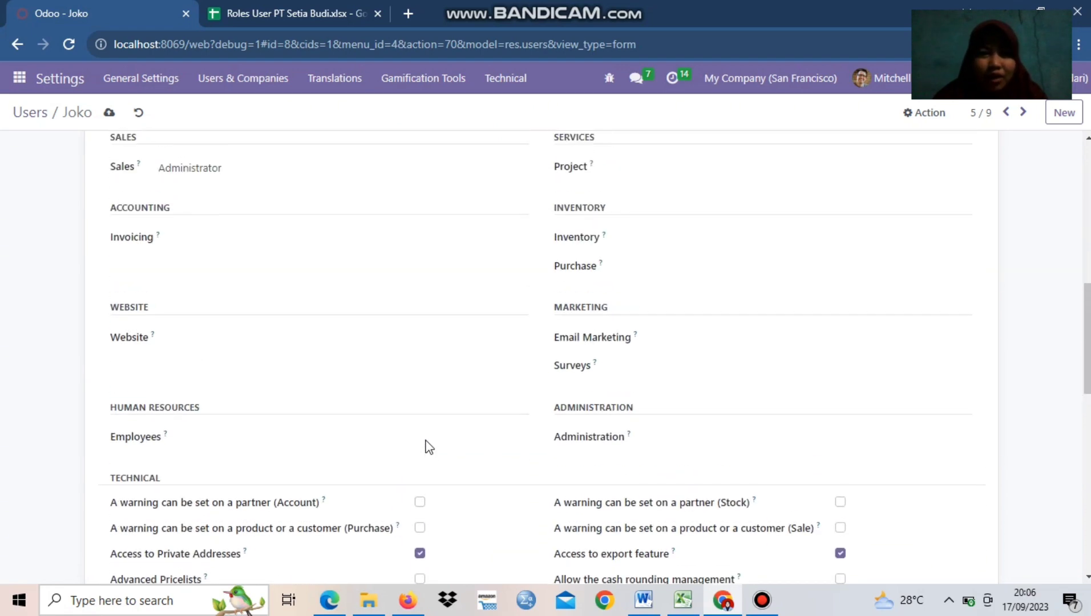
{"action": "scroll", "coordinate": [230, 427], "scroll_direction": "up", "scroll_amount": 8}
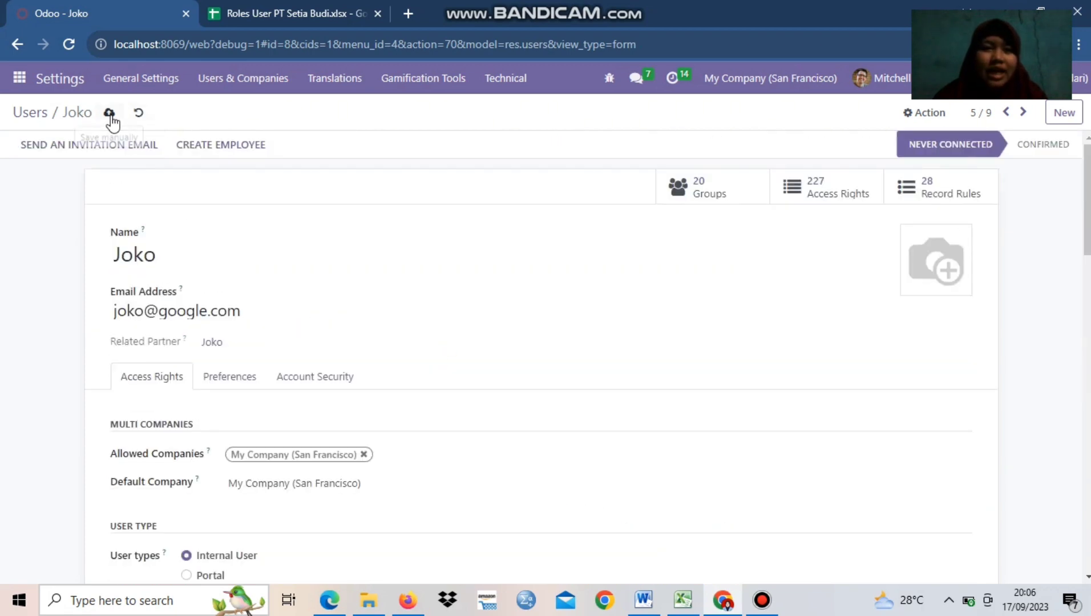
{"action": "left_click", "coordinate": [110, 114]}
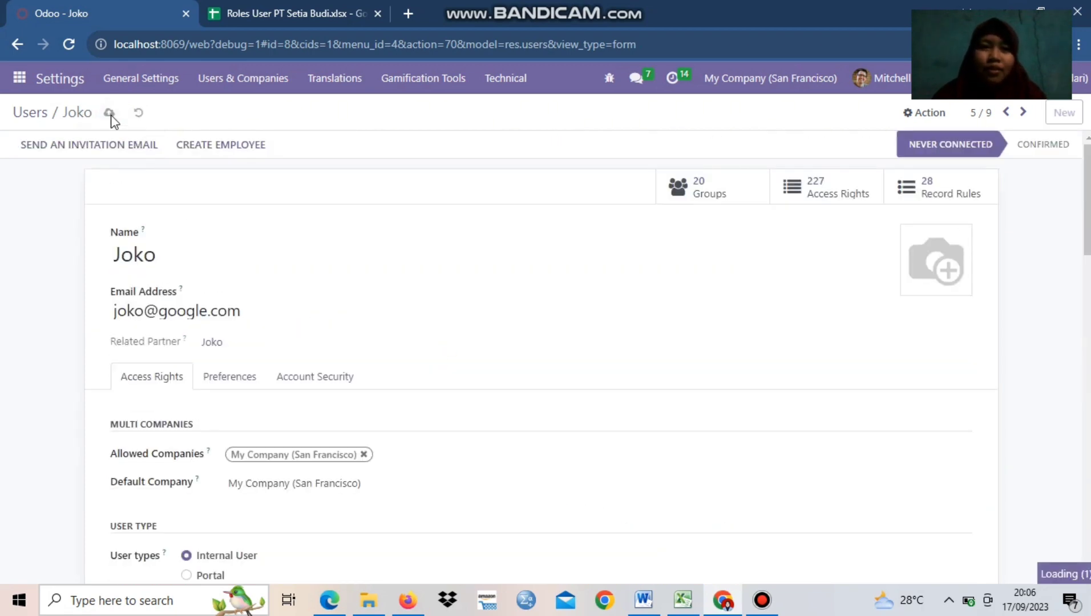
Check the Sales Executive's row in the Google Sheets roles spreadsheet and open that user's record in Odoo
{"action": "left_click", "coordinate": [10, 46]}
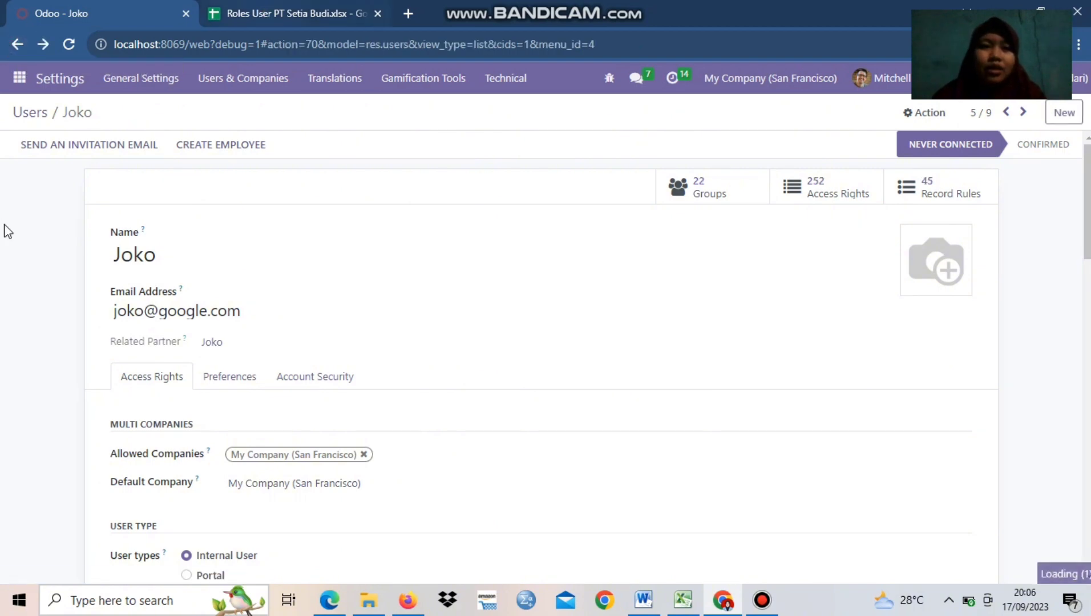
{"action": "key", "text": "ctrl+Tab"}
{"action": "left_click", "coordinate": [27, 235]}
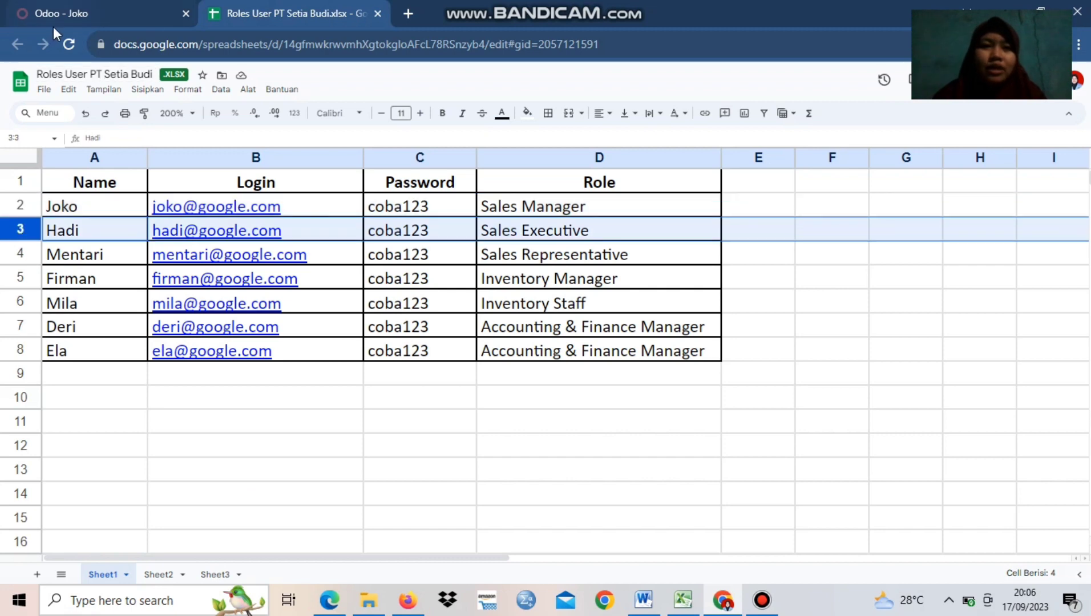
{"action": "left_click", "coordinate": [80, 7]}
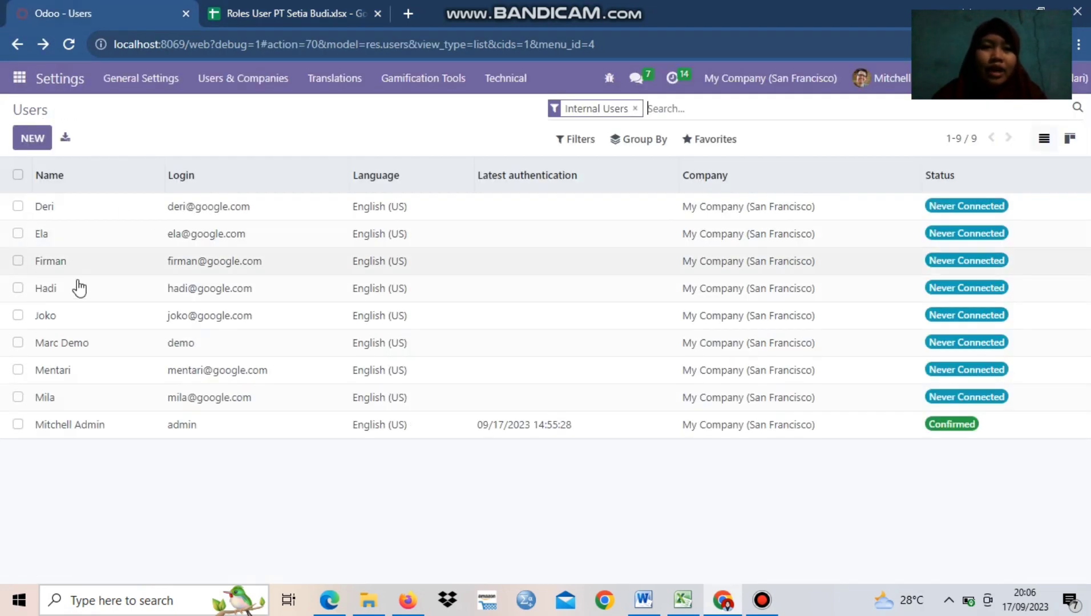
{"action": "left_click", "coordinate": [58, 289]}
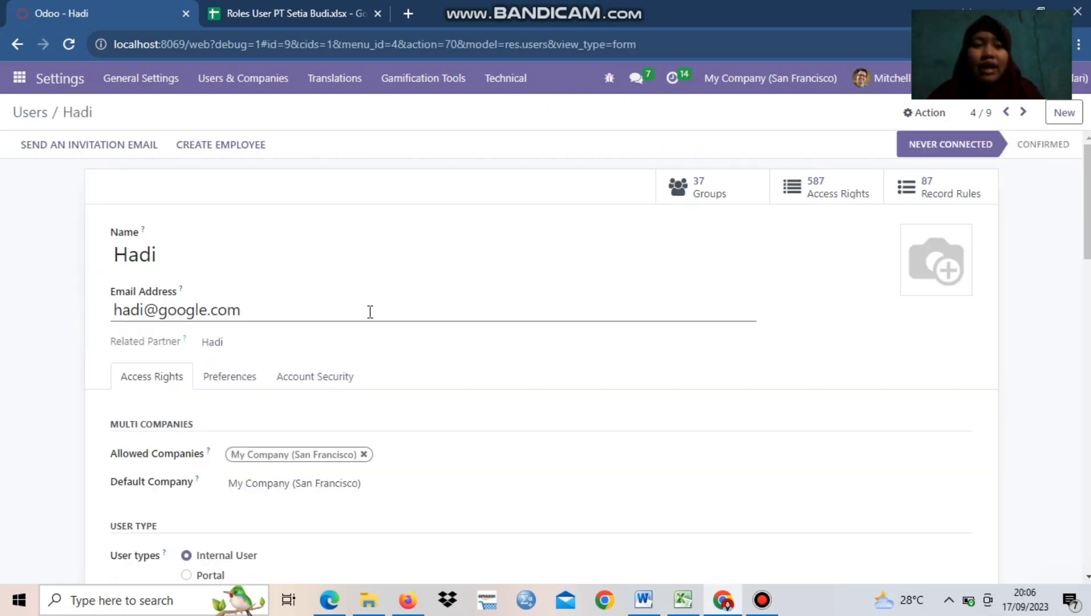
Set the Sales access of the Sales Executive user to "User: All Documents"
{"action": "scroll", "coordinate": [292, 346], "scroll_direction": "down", "scroll_amount": 4}
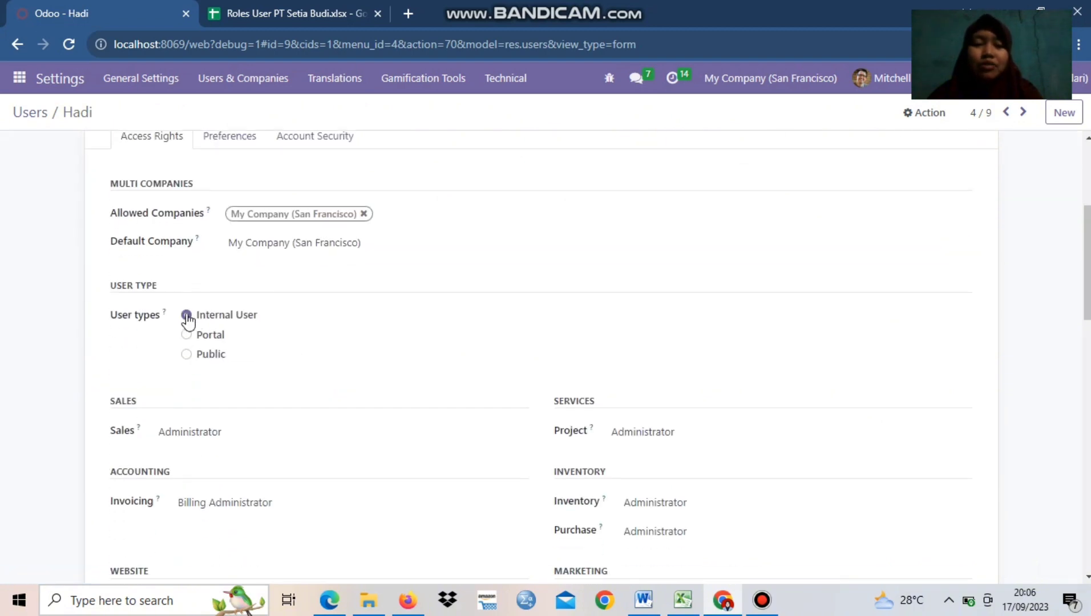
{"action": "scroll", "coordinate": [351, 385], "scroll_direction": "down", "scroll_amount": 1}
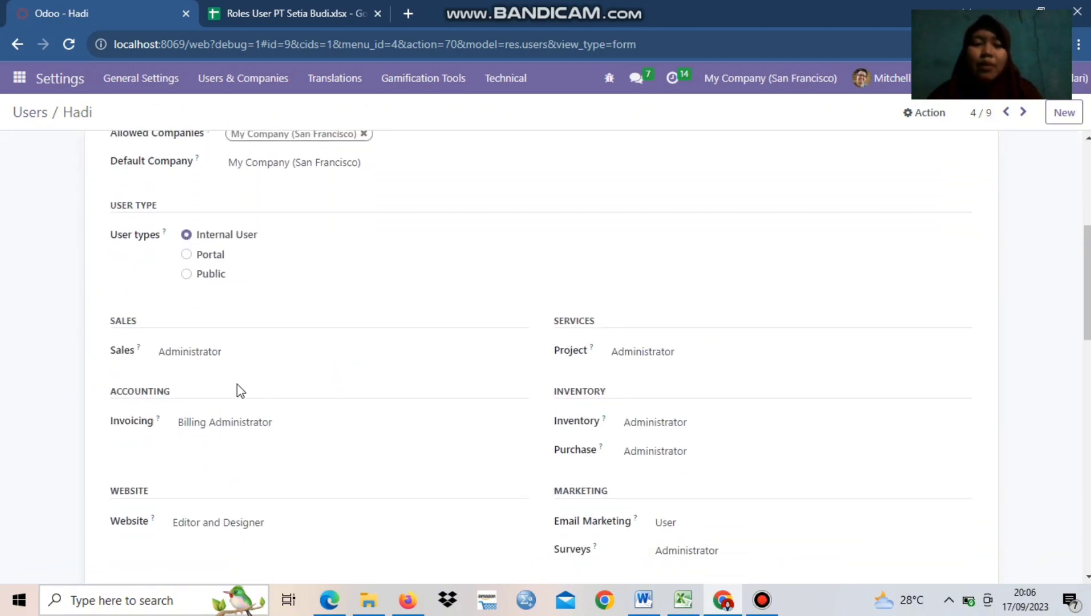
{"action": "left_click", "coordinate": [221, 354]}
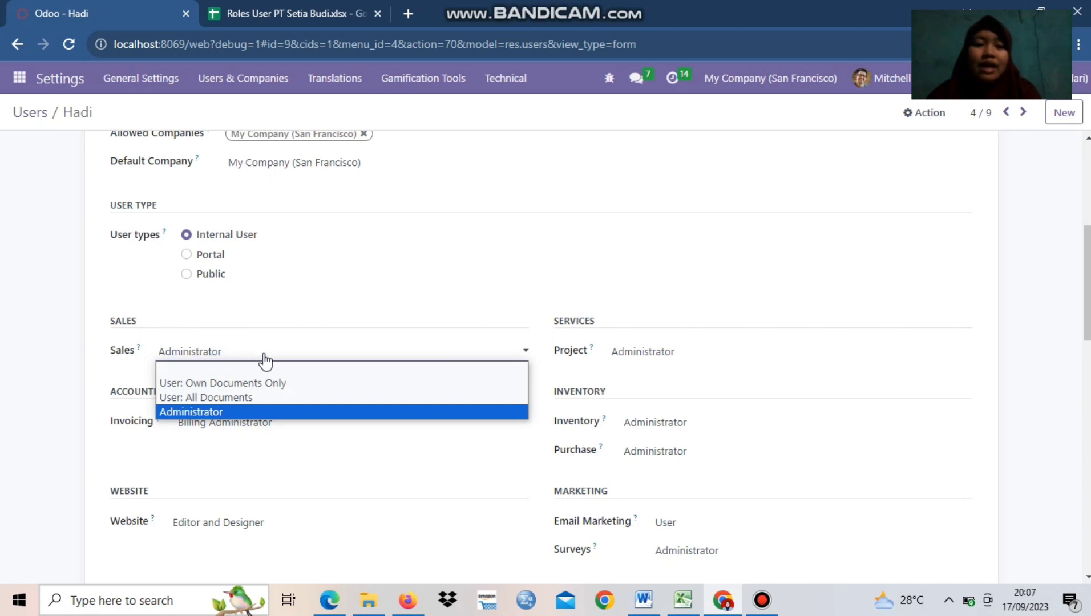
{"action": "left_click", "coordinate": [234, 399]}
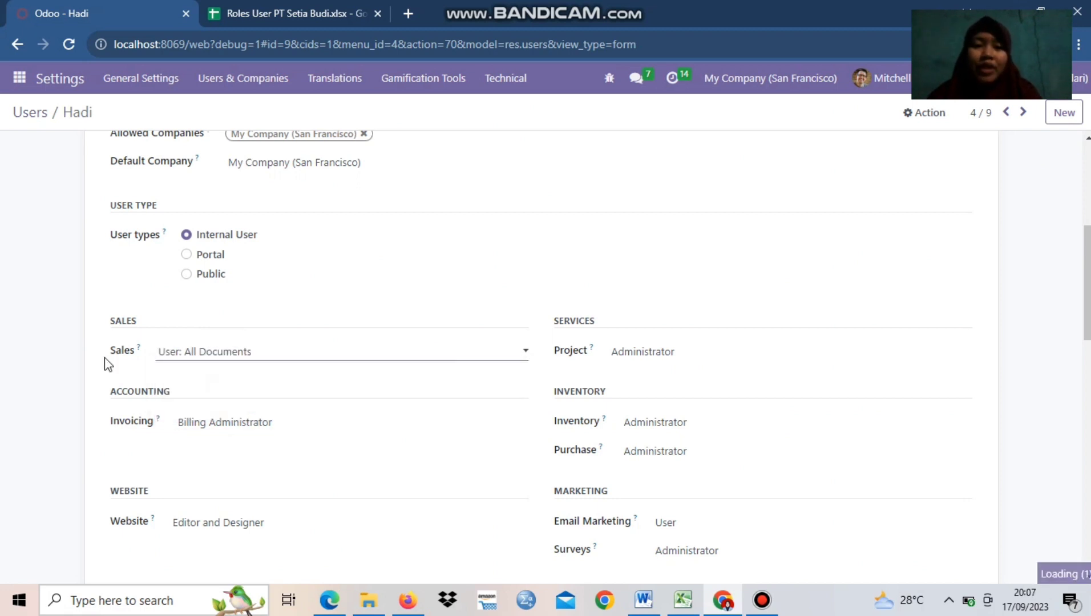
{"action": "left_click", "coordinate": [221, 354]}
{"action": "left_click", "coordinate": [217, 400]}
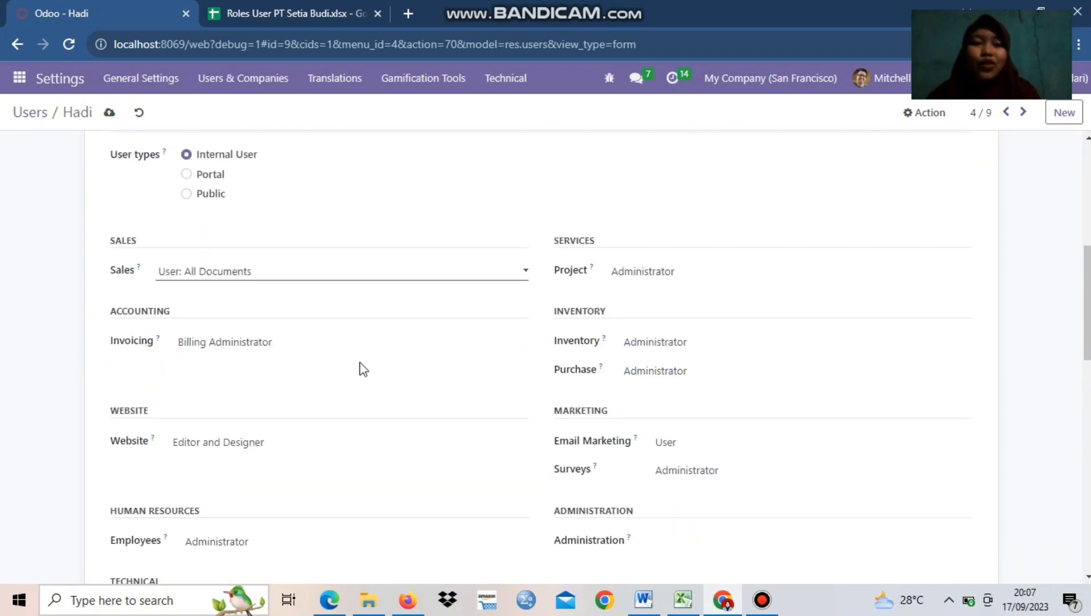
Set the Invoicing and Website access rights of the Sales Executive user to blank
{"action": "left_click", "coordinate": [217, 345]}
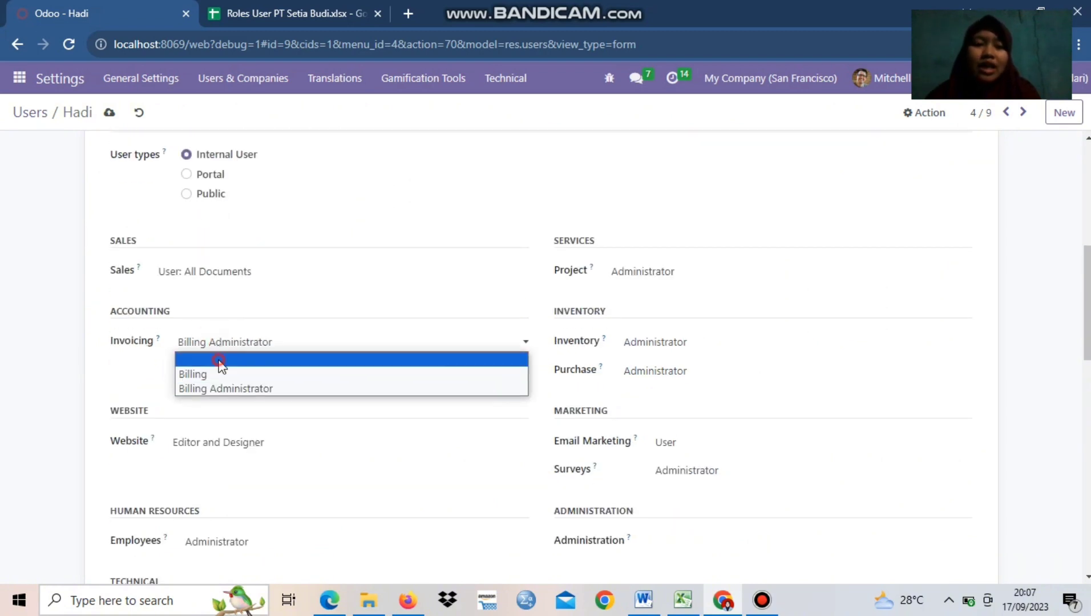
{"action": "left_click", "coordinate": [220, 363]}
{"action": "left_click", "coordinate": [260, 447]}
{"action": "left_click", "coordinate": [250, 460]}
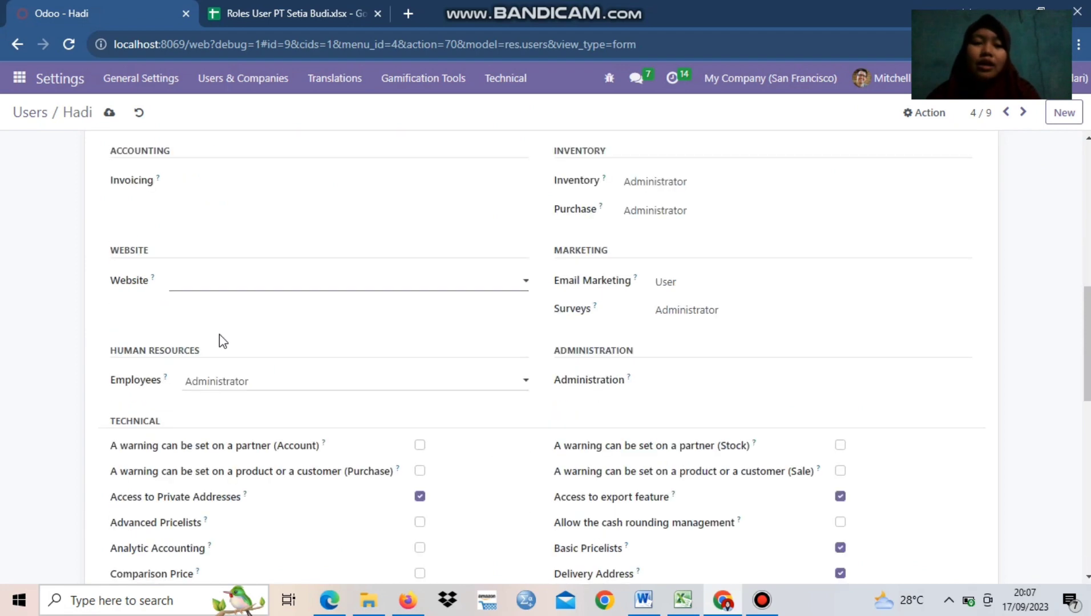
Set the Project, Inventory and Purchase access rights of the Sales Executive user to blank
{"action": "scroll", "coordinate": [219, 339], "scroll_direction": "up", "scroll_amount": 4}
{"action": "left_click", "coordinate": [665, 433]}
{"action": "left_click", "coordinate": [664, 449]}
{"action": "scroll", "coordinate": [697, 354], "scroll_direction": "down", "scroll_amount": 3}
{"action": "left_click", "coordinate": [714, 263]}
{"action": "left_click", "coordinate": [711, 278]}
{"action": "left_click", "coordinate": [703, 293]}
{"action": "left_click", "coordinate": [697, 308]}
Set the Email Marketing and Surveys access rights of the Sales Executive user to blank
{"action": "left_click", "coordinate": [697, 364]}
{"action": "left_click", "coordinate": [697, 379]}
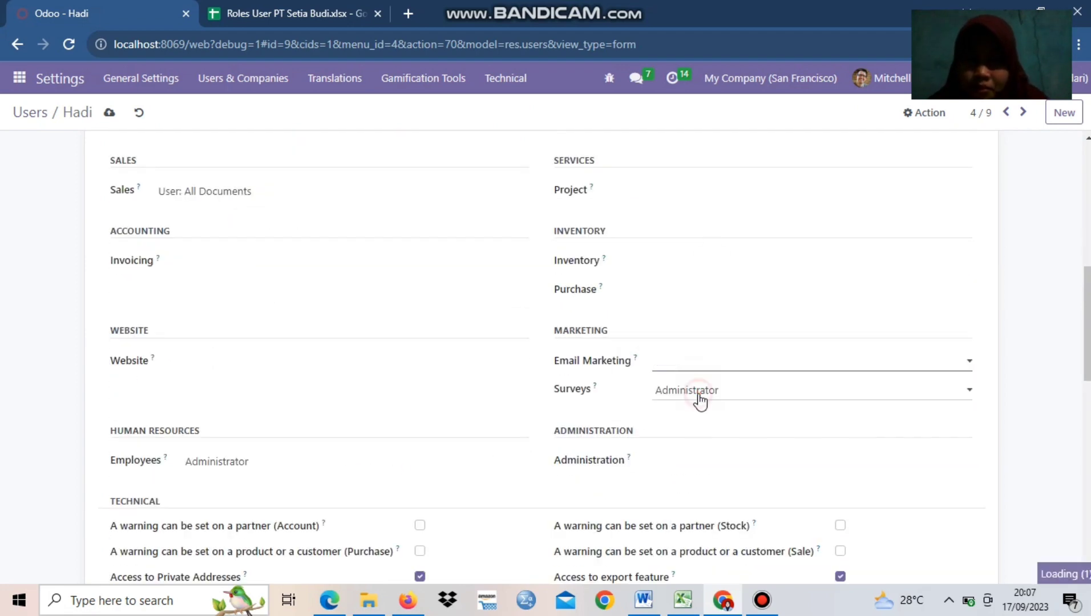
{"action": "left_click", "coordinate": [697, 393]}
{"action": "left_click", "coordinate": [697, 407]}
Set the Sales Executive user's Employees access to blank and disable the Contact Creation extra right
{"action": "left_click", "coordinate": [265, 463]}
{"action": "left_click", "coordinate": [263, 479]}
{"action": "left_click_drag", "start_coordinate": [1087, 342], "coordinate": [1064, 546]}
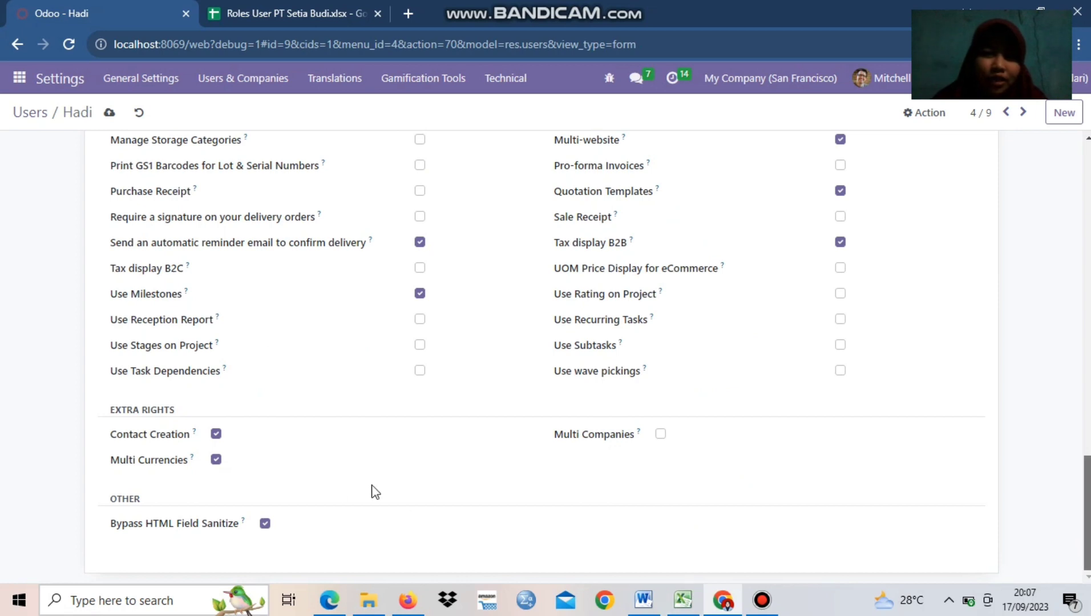
{"action": "left_click", "coordinate": [216, 436]}
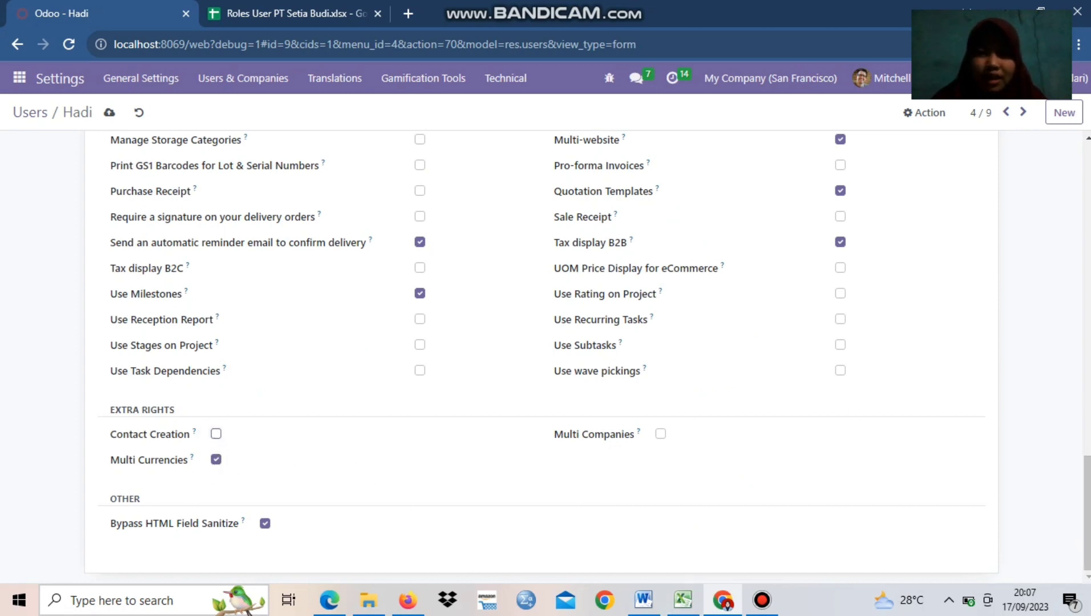
Review the Sales Executive user's access rights, reselecting "User: All Documents" for Sales
{"action": "scroll", "coordinate": [541, 354], "scroll_direction": "up", "scroll_amount": 15}
{"action": "left_click_drag", "start_coordinate": [1088, 305], "coordinate": [1089, 246]}
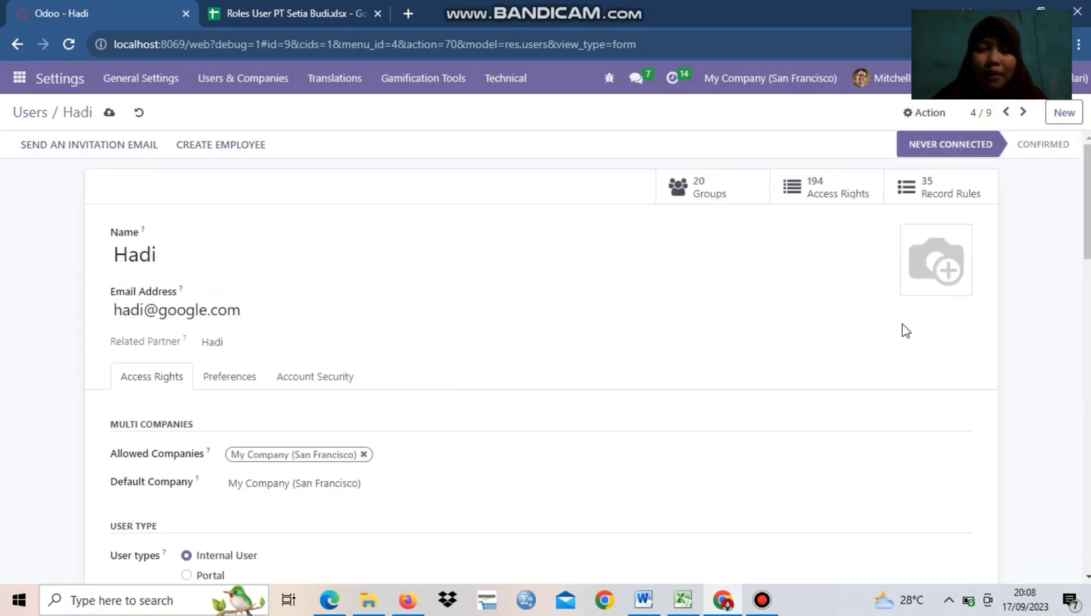
{"action": "left_click_drag", "start_coordinate": [1088, 203], "coordinate": [1089, 275]}
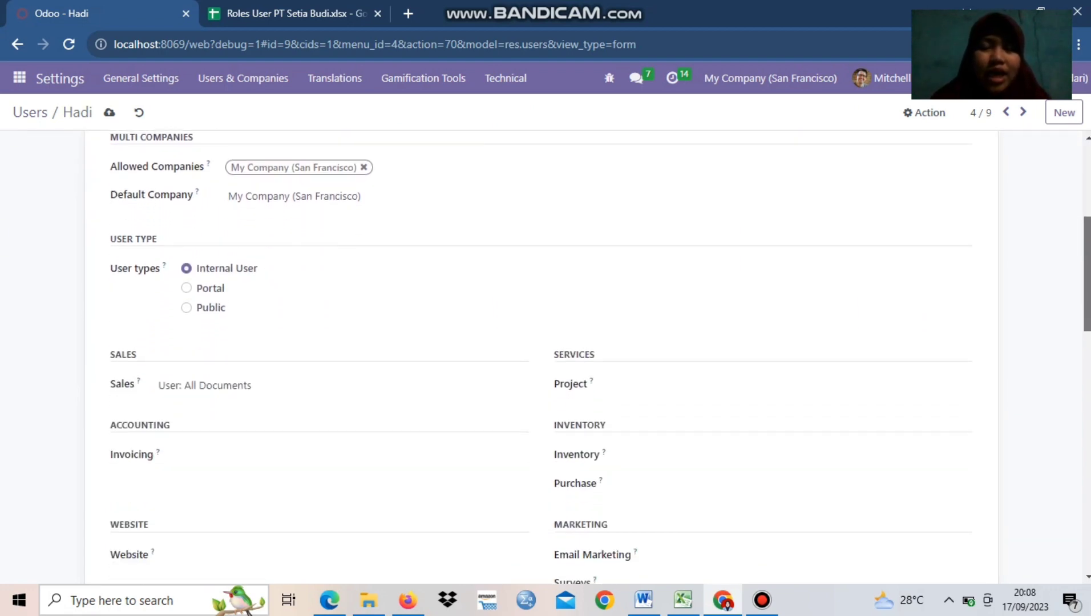
{"action": "left_click", "coordinate": [263, 398]}
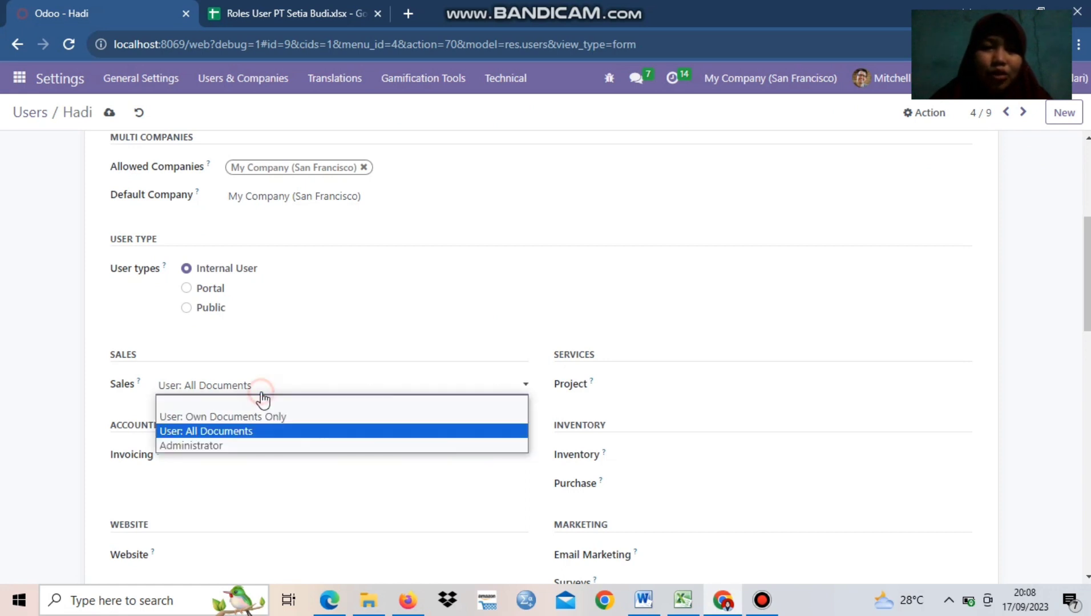
{"action": "left_click", "coordinate": [253, 432]}
{"action": "scroll", "coordinate": [1059, 463], "scroll_direction": "down", "scroll_amount": 15}
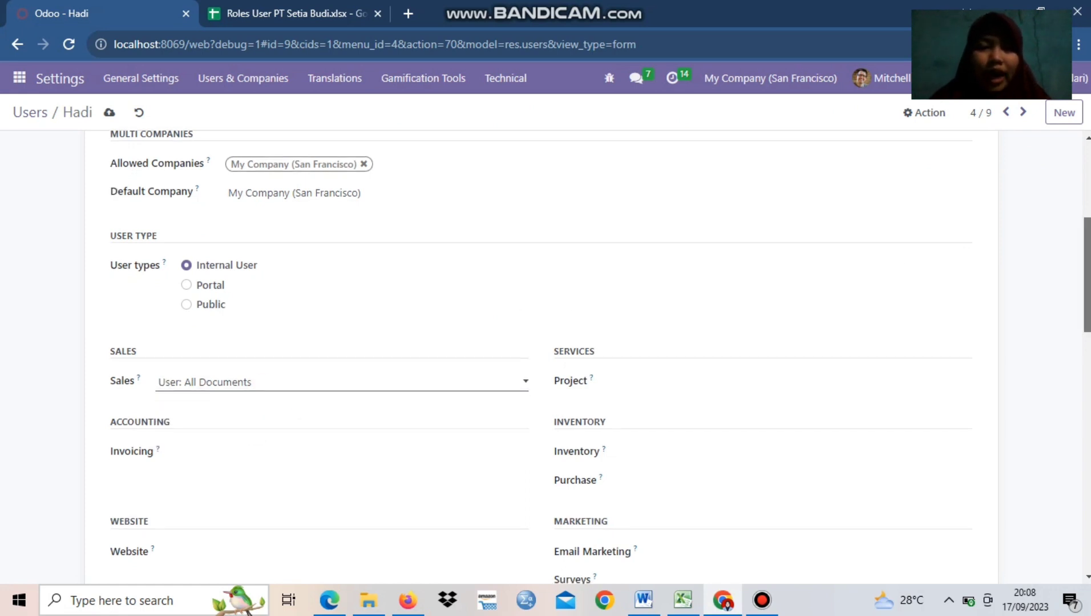
Save the Sales Executive user's access rights and return to the users list, checking the roles spreadsheet
{"action": "left_click_drag", "start_coordinate": [1087, 497], "coordinate": [1088, 194]}
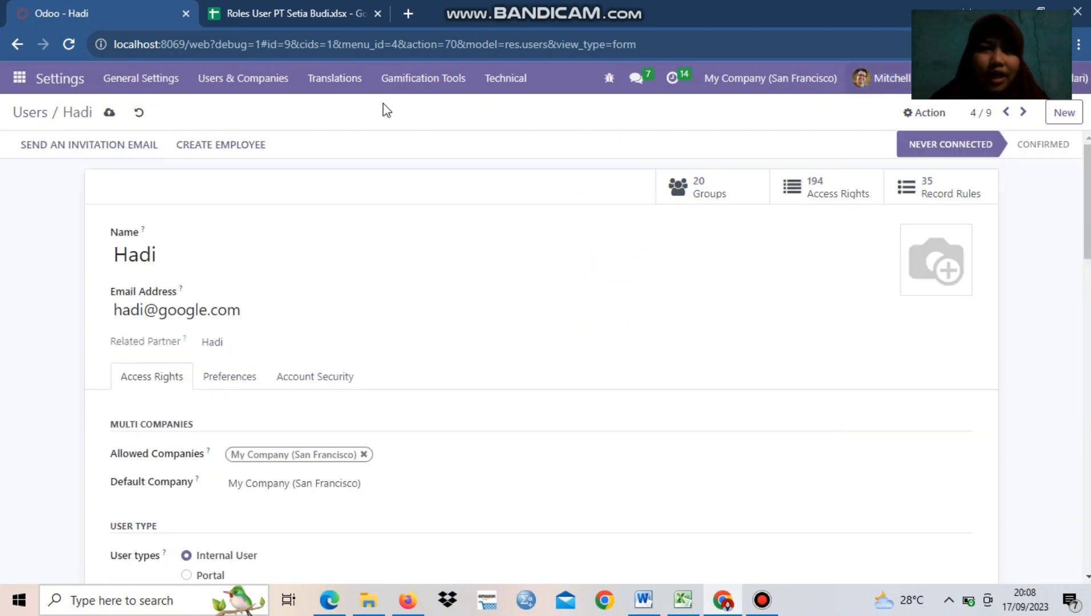
{"action": "left_click", "coordinate": [108, 114]}
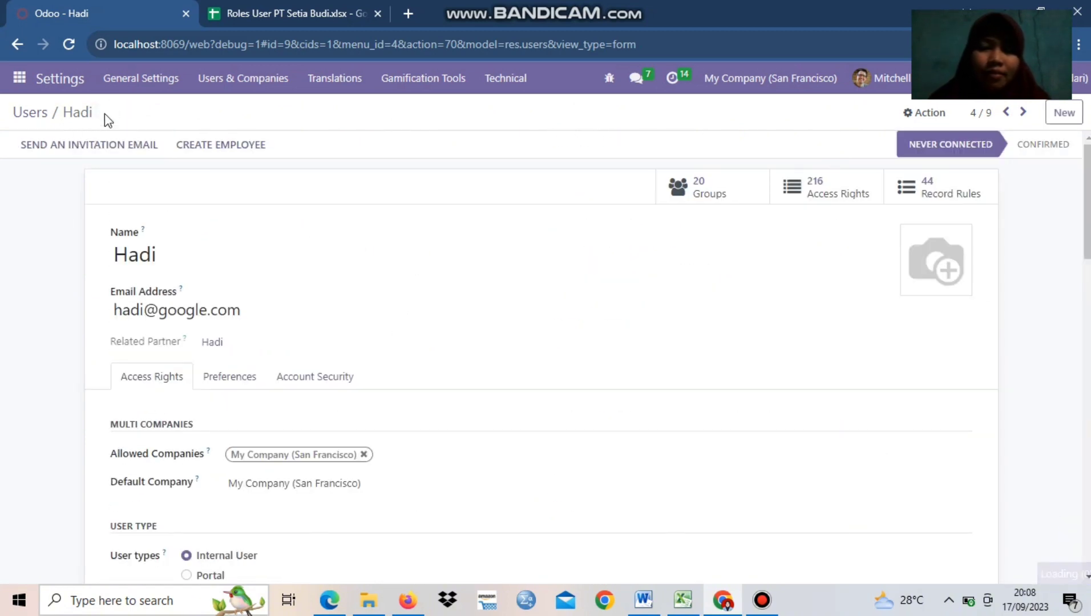
{"action": "left_click", "coordinate": [23, 44]}
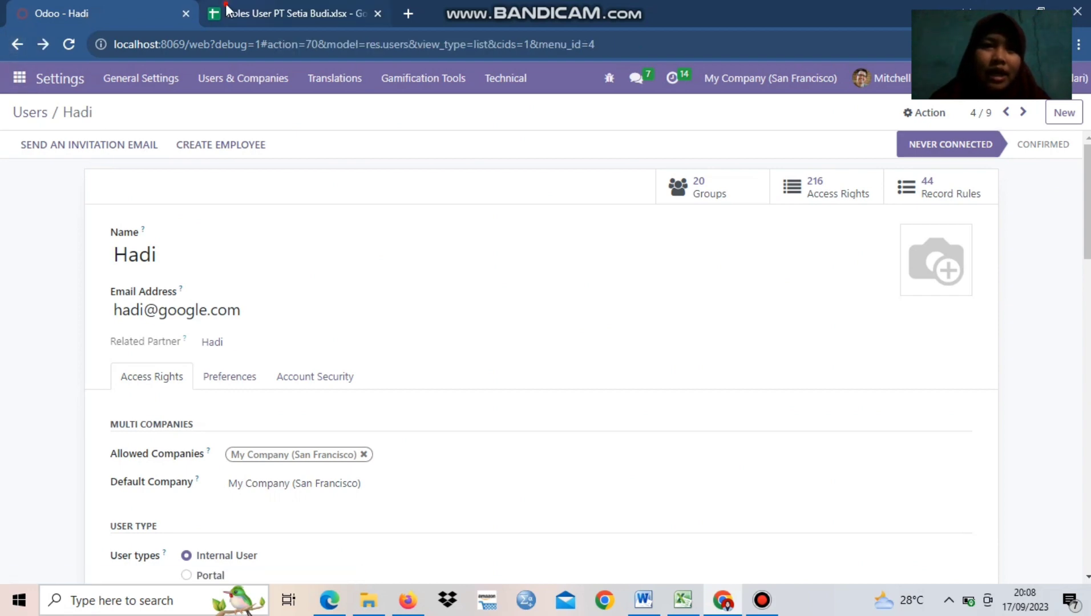
{"action": "left_click", "coordinate": [237, 13]}
{"action": "left_click", "coordinate": [100, 7]}
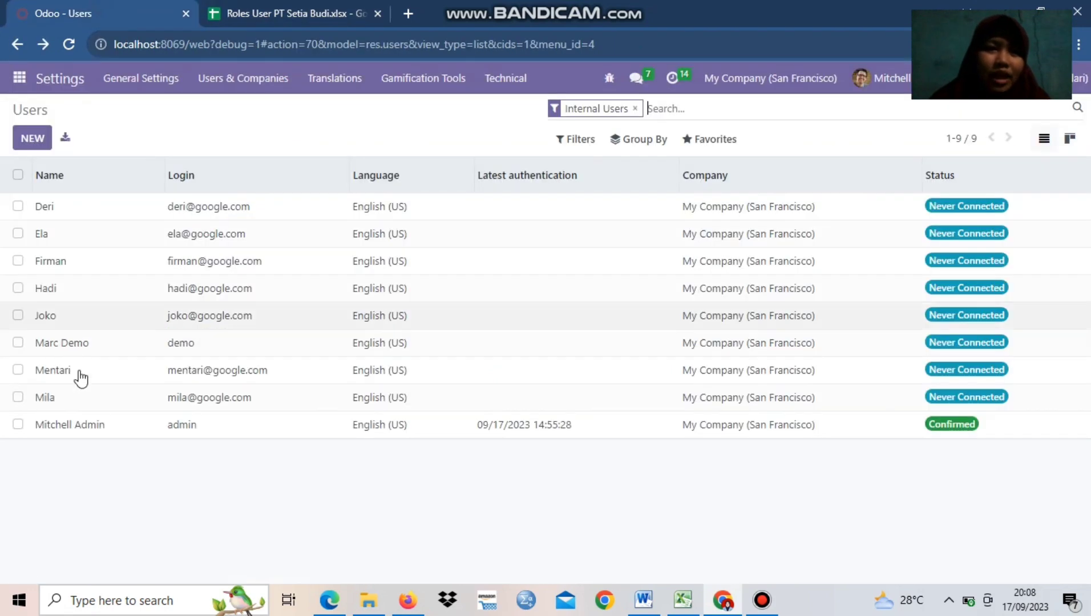
Open the Sales Representative's user record and set its Sales access to "User: Own Documents Only"
{"action": "left_click", "coordinate": [80, 378]}
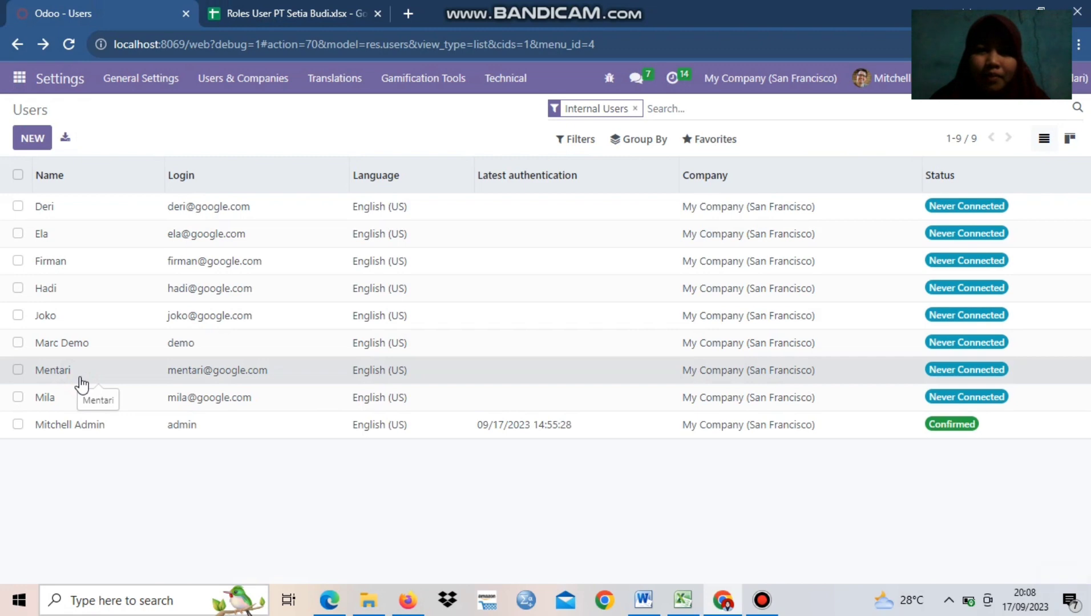
{"action": "scroll", "coordinate": [415, 235], "scroll_direction": "down", "scroll_amount": 5}
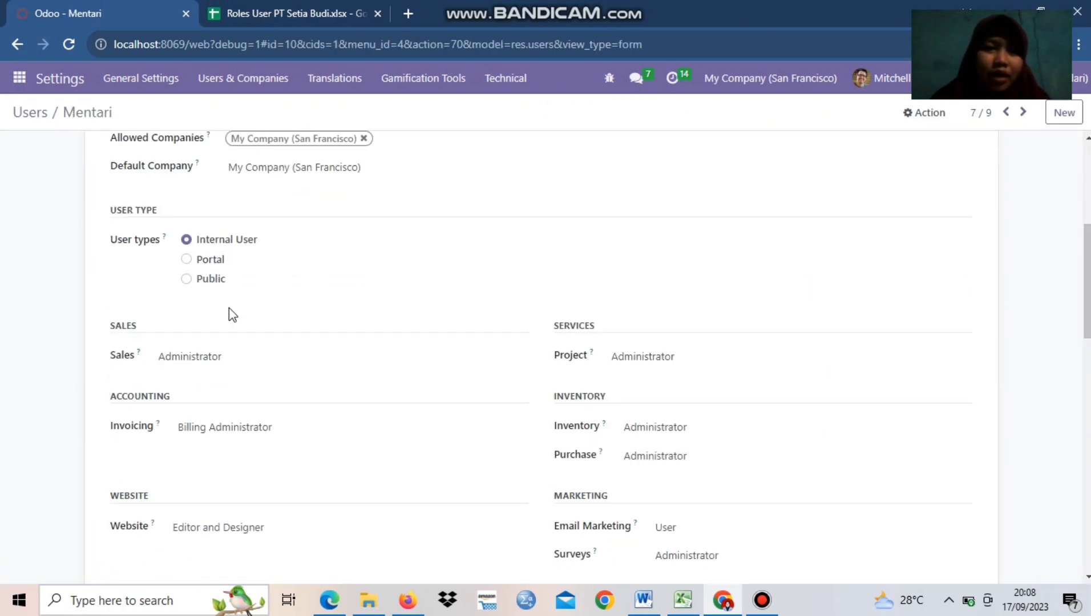
{"action": "left_click", "coordinate": [205, 358]}
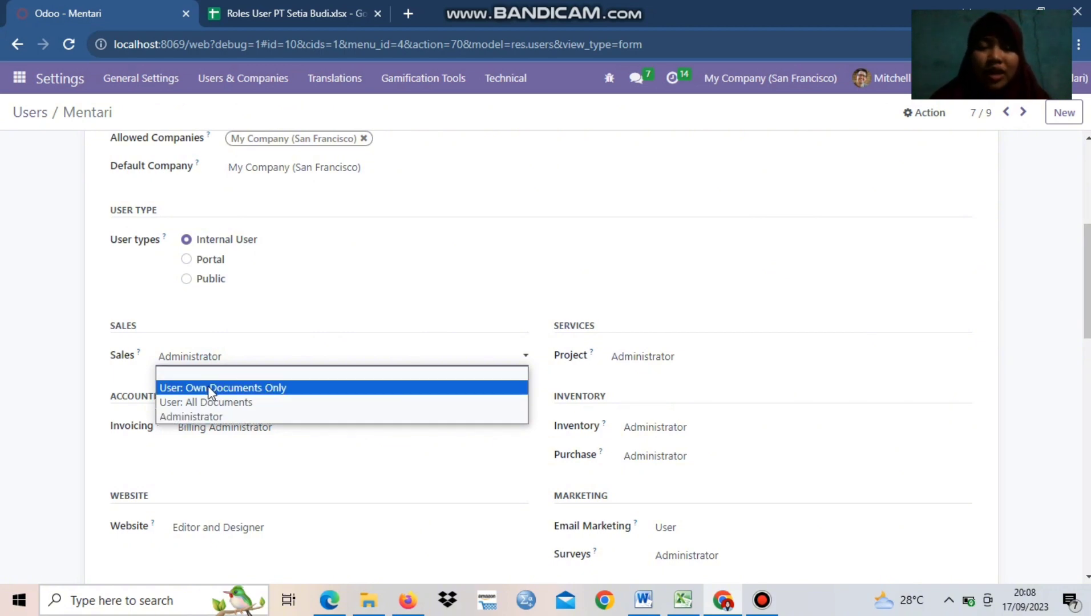
{"action": "left_click", "coordinate": [210, 389]}
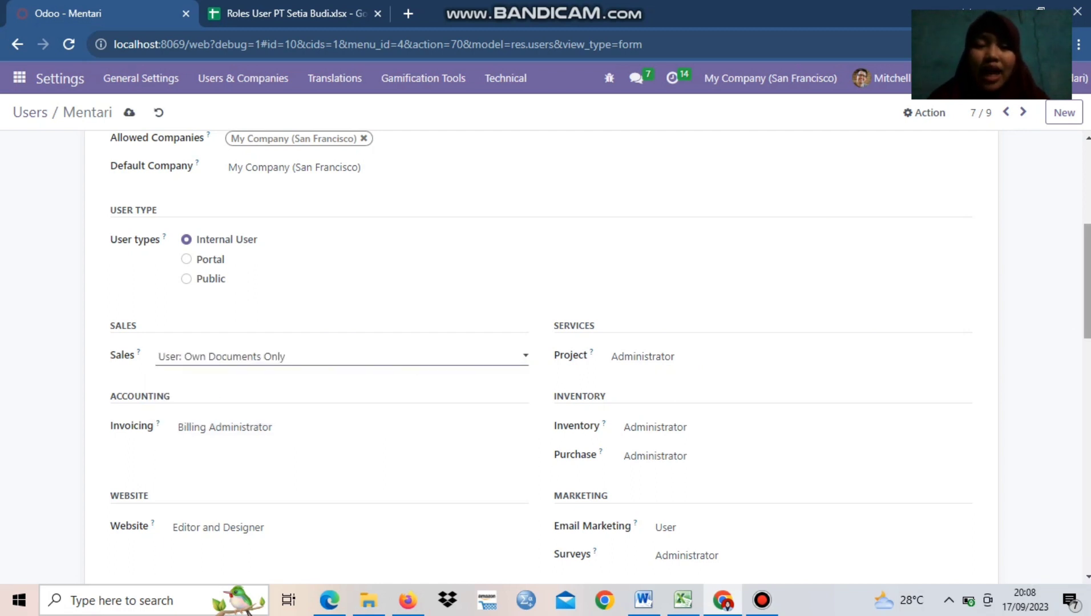
Set the Invoicing, Website and Employees access rights of the Sales Representative user to blank
{"action": "scroll", "coordinate": [499, 343], "scroll_direction": "down", "scroll_amount": 2}
{"action": "left_click", "coordinate": [360, 358]}
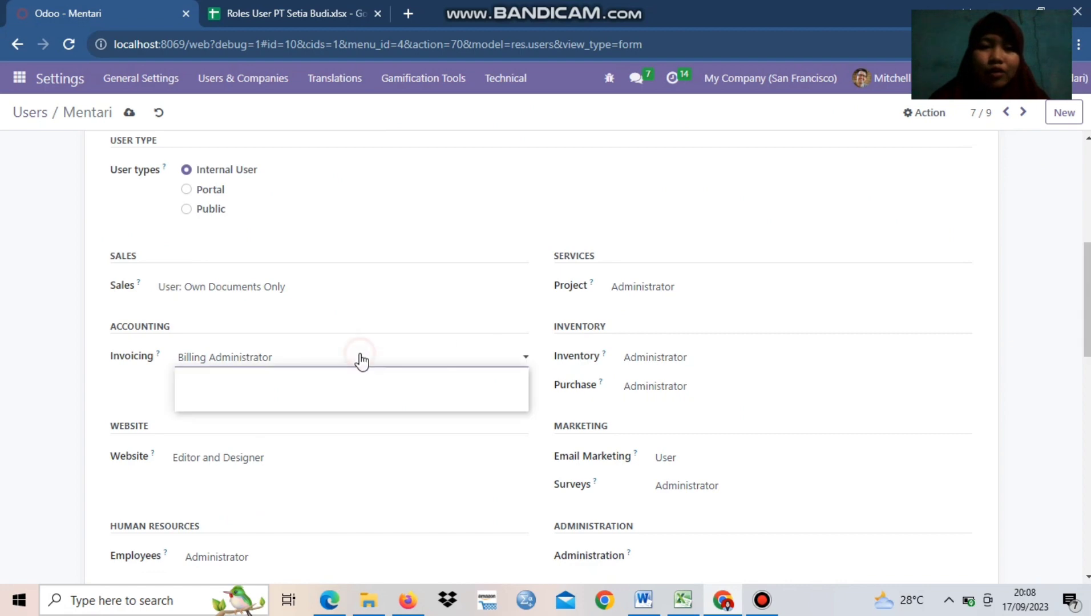
{"action": "left_click", "coordinate": [322, 377]}
{"action": "left_click", "coordinate": [285, 458]}
{"action": "left_click", "coordinate": [285, 475]}
{"action": "left_click", "coordinate": [279, 557]}
{"action": "left_click", "coordinate": [280, 506]}
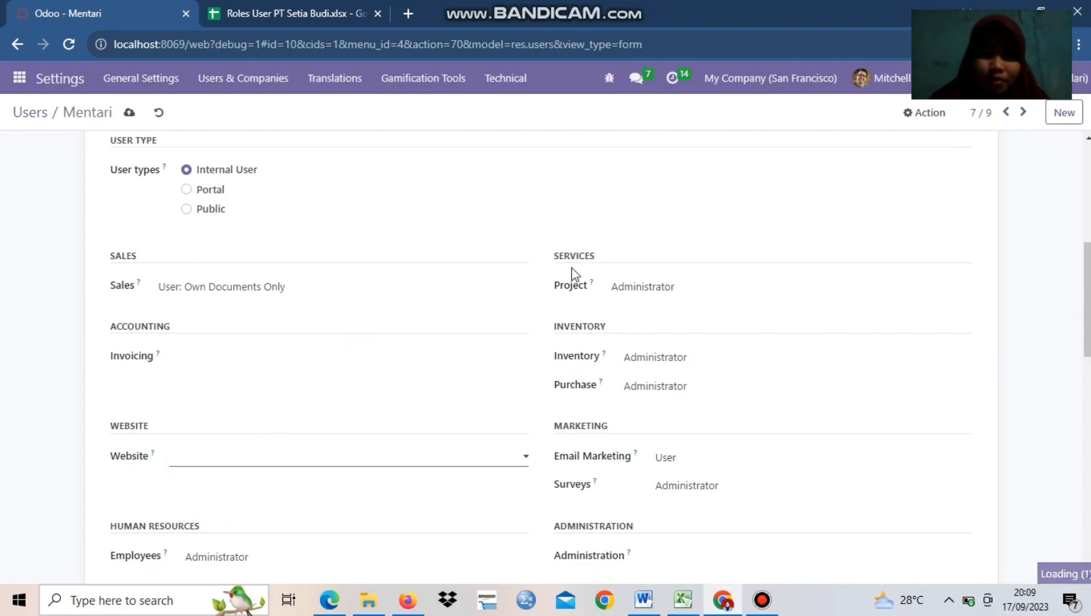
Set the Project, Inventory and Purchase access rights of the Sales Representative user to blank
{"action": "left_click", "coordinate": [644, 288]}
{"action": "left_click", "coordinate": [646, 304]}
{"action": "left_click", "coordinate": [654, 358]}
{"action": "left_click", "coordinate": [653, 375]}
{"action": "left_click", "coordinate": [652, 404]}
Set the Email Marketing and Surveys access rights of the Sales Representative user to blank
{"action": "scroll", "coordinate": [656, 405], "scroll_direction": "down", "scroll_amount": 3}
{"action": "left_click", "coordinate": [670, 217]}
{"action": "left_click", "coordinate": [669, 235]}
{"action": "left_click", "coordinate": [670, 245]}
{"action": "left_click", "coordinate": [670, 263]}
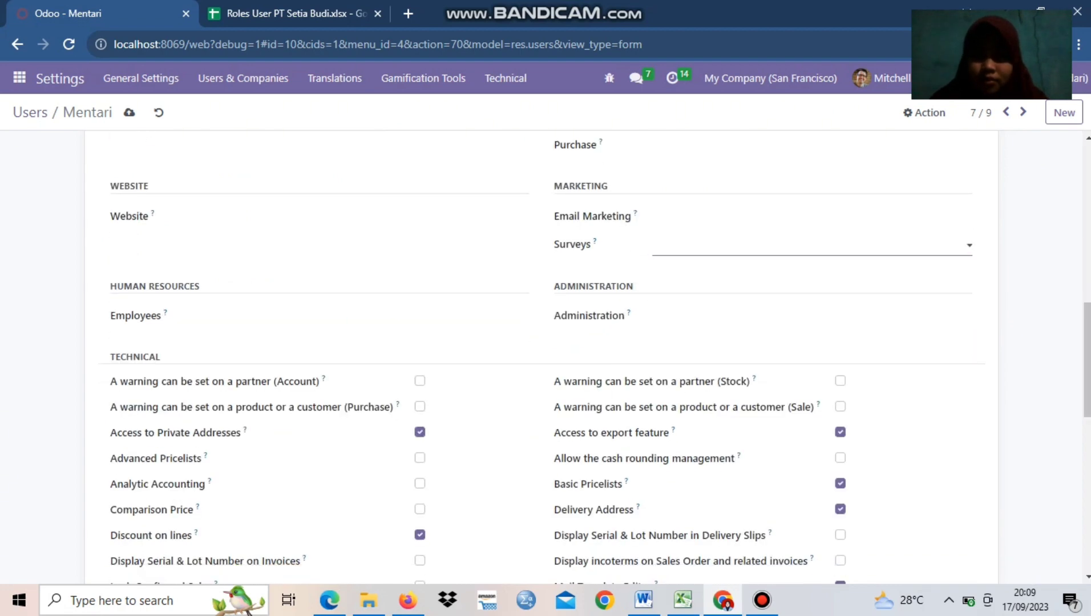
Look over the Sales Representative's remaining rights and leave the record for the users list
{"action": "scroll", "coordinate": [669, 271], "scroll_direction": "down", "scroll_amount": 8}
{"action": "scroll", "coordinate": [390, 234], "scroll_direction": "up", "scroll_amount": 15}
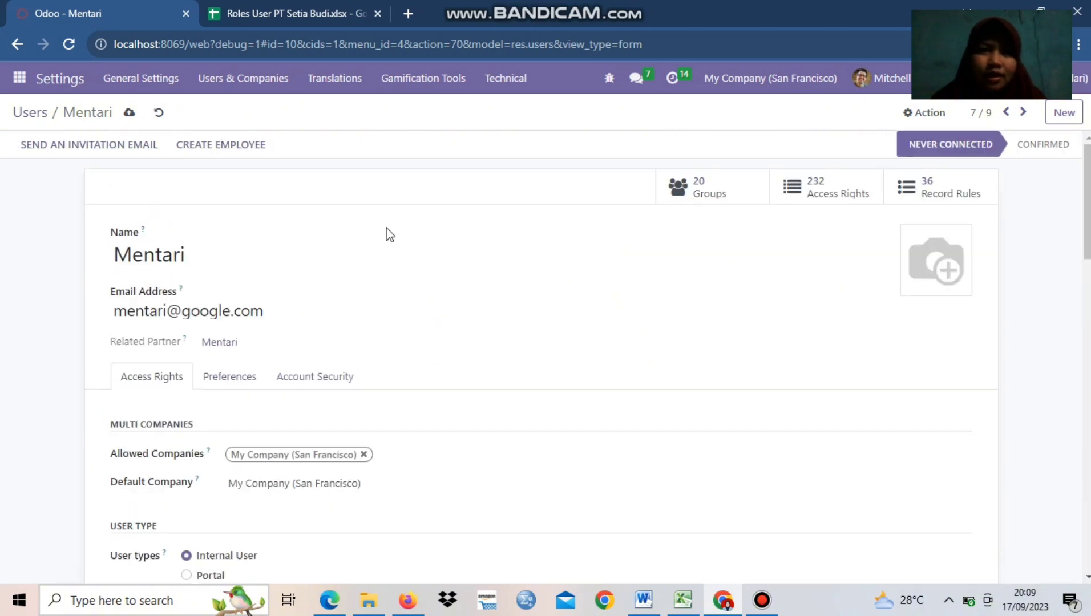
{"action": "left_click", "coordinate": [18, 48]}
Select the Inventory Manager's row in the roles spreadsheet and open that user's record in Odoo
{"action": "key", "text": "ctrl+Tab"}
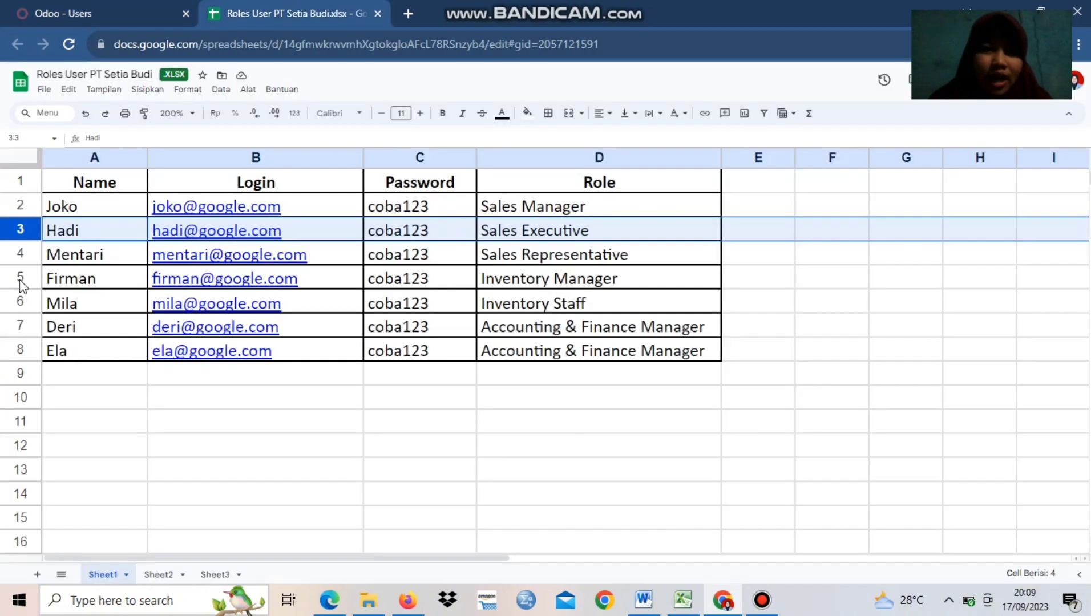
{"action": "key", "text": "Down"}
{"action": "key", "text": "Down"}
{"action": "left_click", "coordinate": [83, 12]}
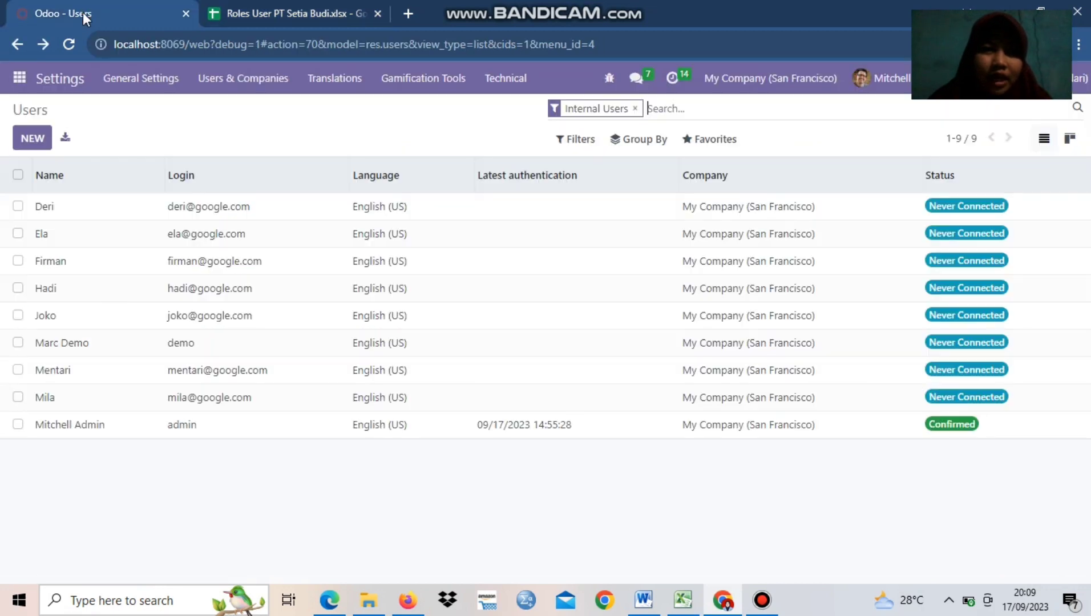
{"action": "left_click", "coordinate": [71, 276]}
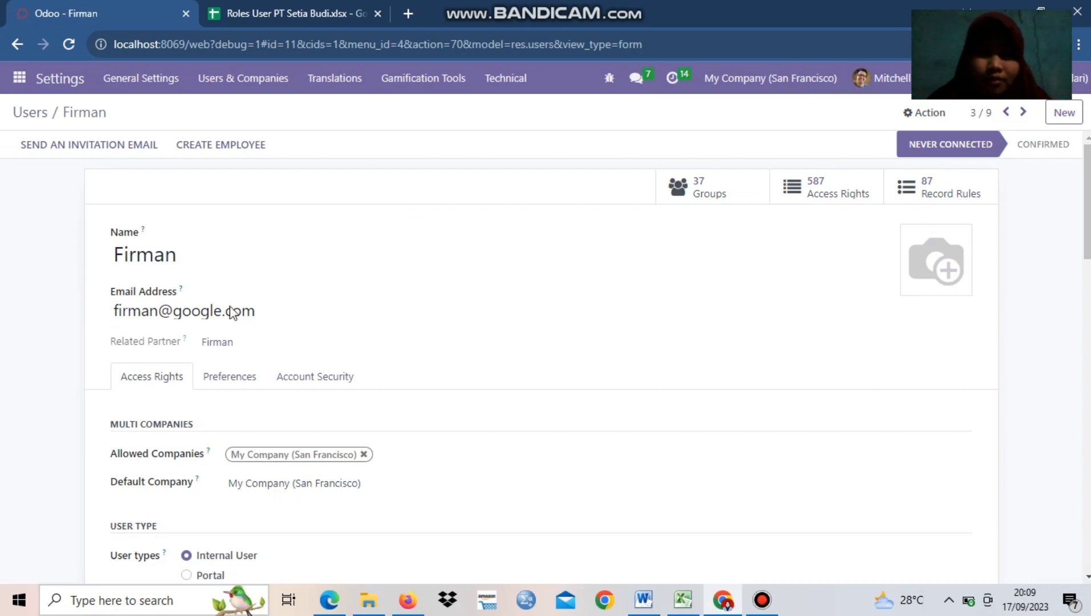
Set the Sales and Invoicing access rights of the Inventory Manager user to blank
{"action": "scroll", "coordinate": [1081, 276], "scroll_direction": "down", "scroll_amount": 4}
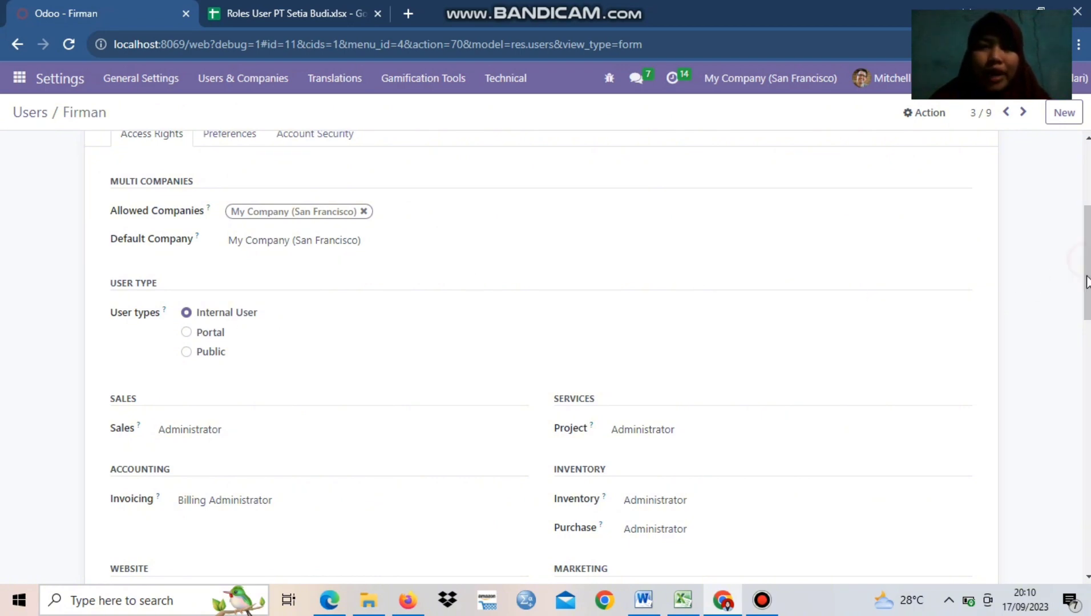
{"action": "scroll", "coordinate": [1087, 282], "scroll_direction": "down", "scroll_amount": 5}
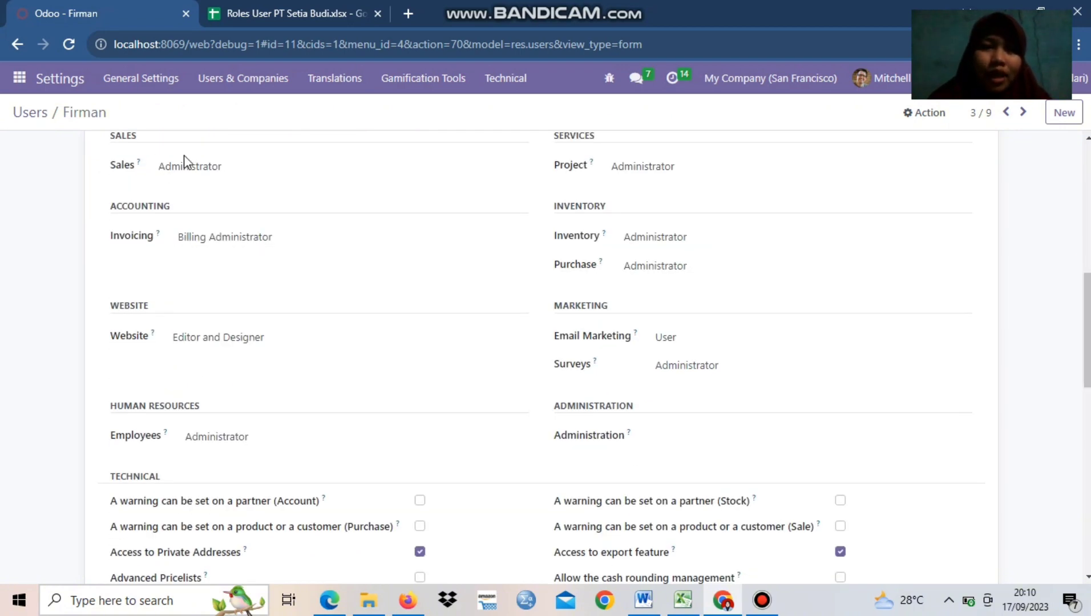
{"action": "left_click", "coordinate": [190, 167]}
{"action": "left_click", "coordinate": [196, 185]}
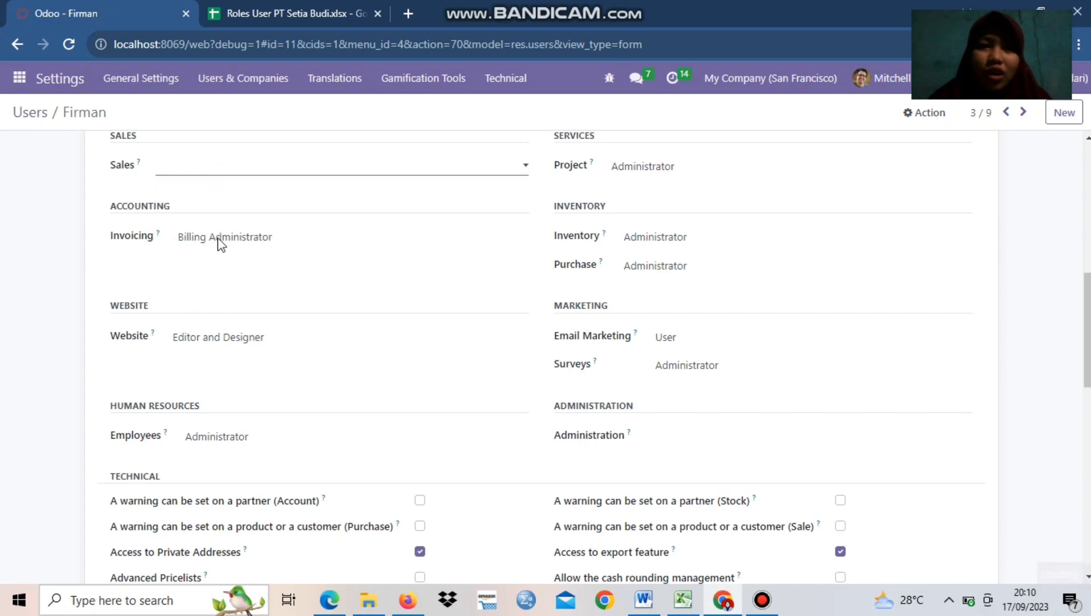
{"action": "left_click", "coordinate": [217, 238]}
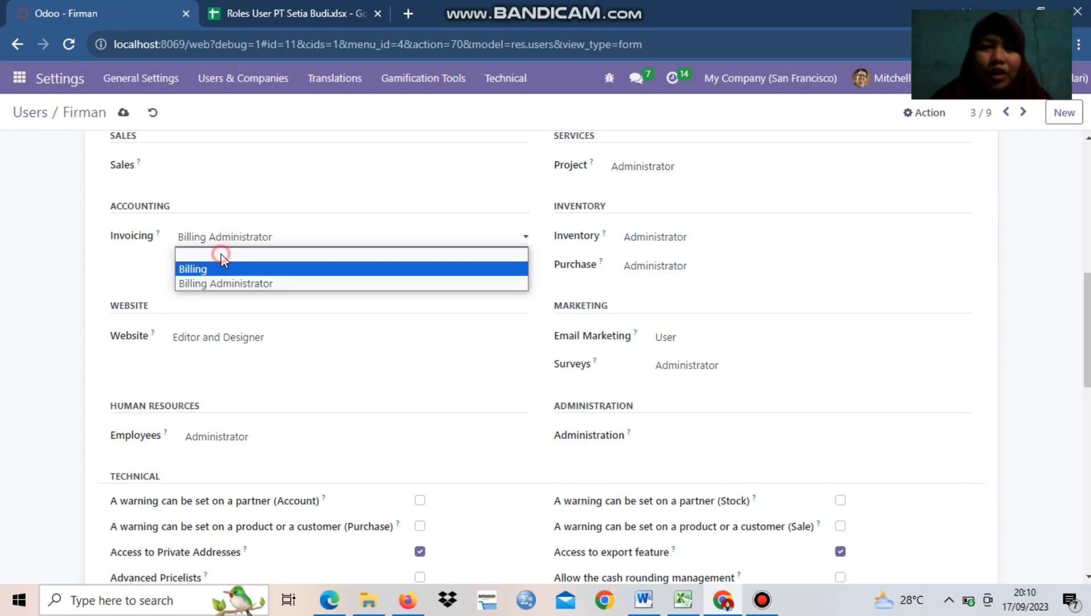
{"action": "left_click", "coordinate": [220, 254]}
Reselect Administrator for the Inventory Manager user's Inventory access and set the Website and Employees access to blank
{"action": "left_click", "coordinate": [674, 244]}
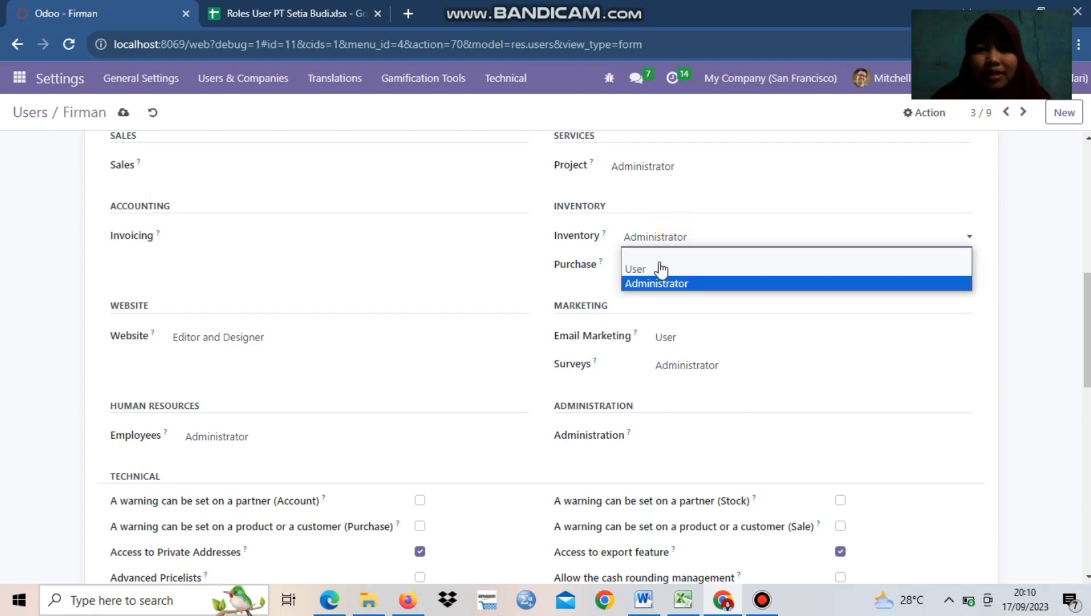
{"action": "left_click", "coordinate": [657, 283]}
{"action": "left_click", "coordinate": [192, 337]}
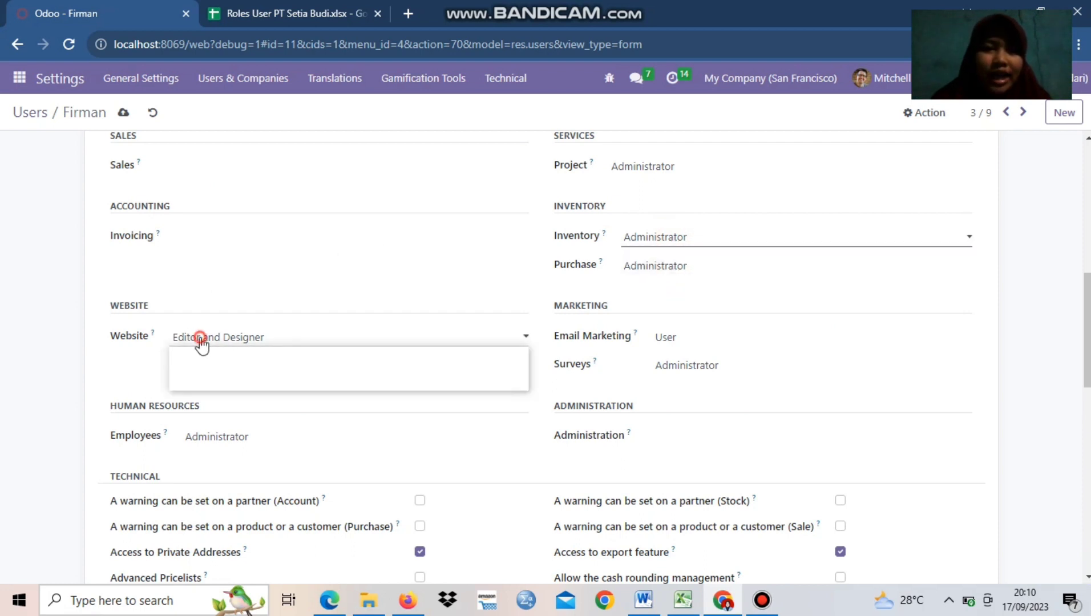
{"action": "left_click", "coordinate": [201, 355]}
Set the Surveys and Email Marketing access rights of the Inventory Manager user to blank
{"action": "left_click", "coordinate": [682, 366]}
{"action": "left_click", "coordinate": [681, 383]}
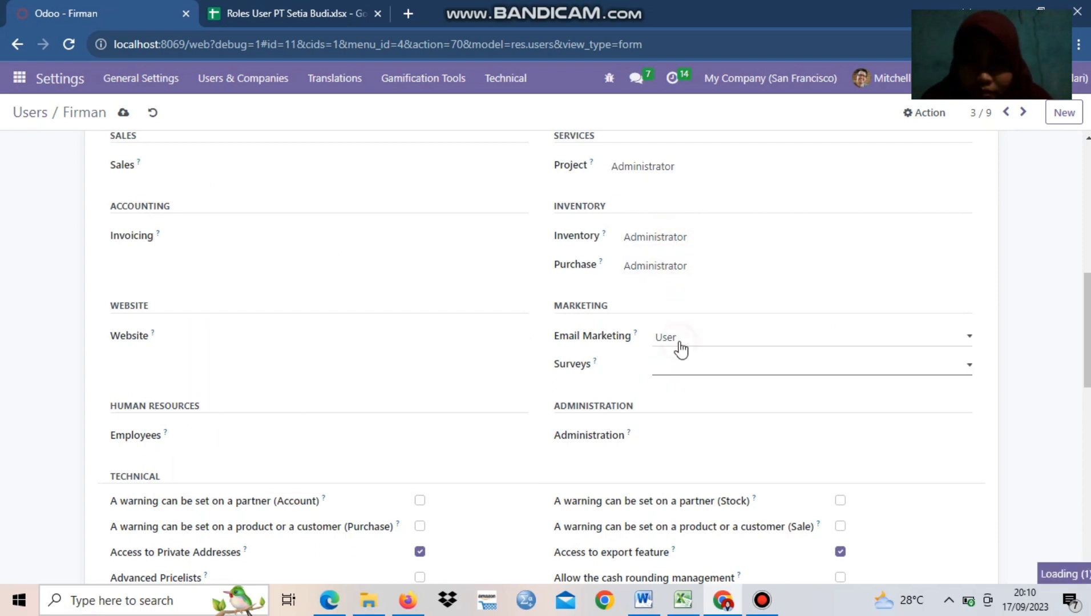
{"action": "left_click", "coordinate": [679, 339]}
{"action": "left_click", "coordinate": [677, 355]}
Set the Purchase and Project access rights of the Inventory Manager user to blank
{"action": "left_click", "coordinate": [666, 267]}
{"action": "left_click", "coordinate": [665, 284]}
{"action": "left_click", "coordinate": [656, 168]}
{"action": "left_click", "coordinate": [656, 184]}
Disable the Contact Creation extra right of the Inventory Manager user and save the record
{"action": "left_click_drag", "start_coordinate": [1076, 456], "coordinate": [1079, 570]}
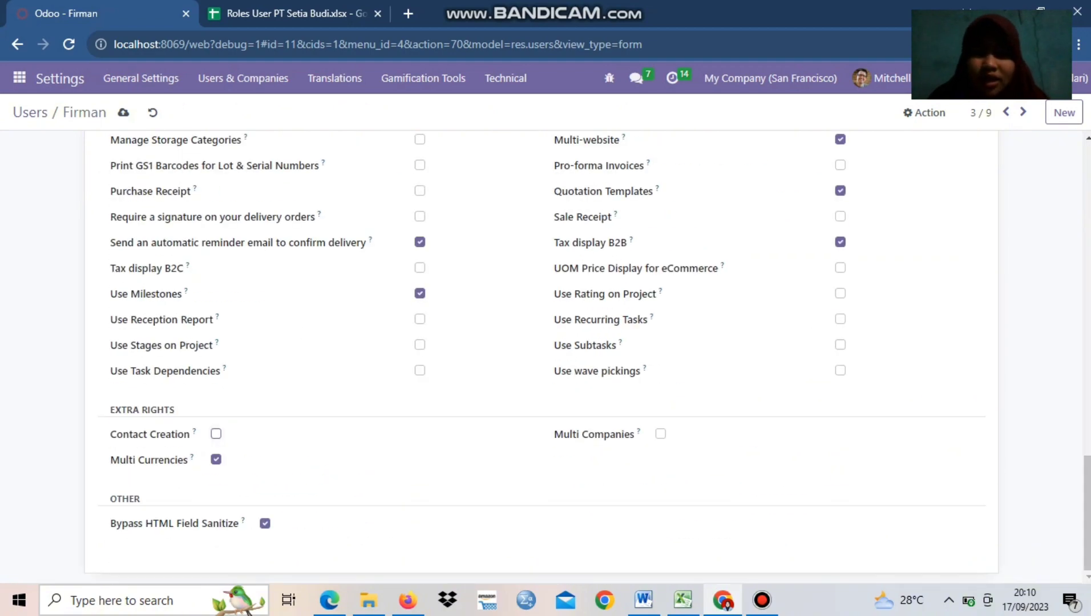
{"action": "scroll", "coordinate": [841, 306], "scroll_direction": "up", "scroll_amount": 10}
{"action": "left_click_drag", "start_coordinate": [1086, 327], "coordinate": [1086, 234]}
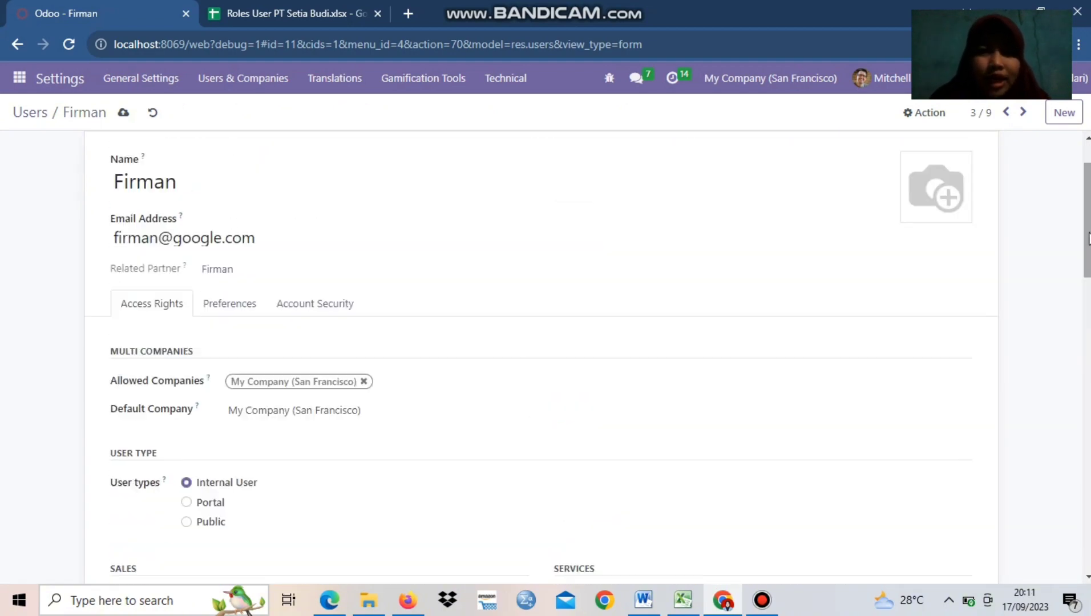
{"action": "left_click", "coordinate": [127, 113]}
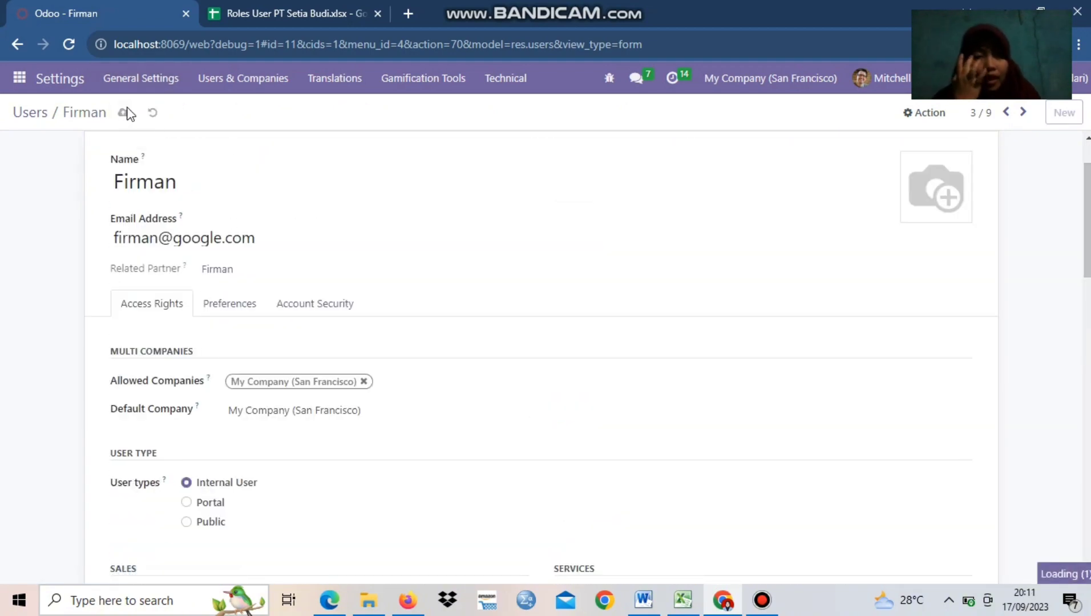
Check the roles spreadsheet for the next role and open the Inventory Staff user's record from the users list
{"action": "left_click", "coordinate": [285, 11]}
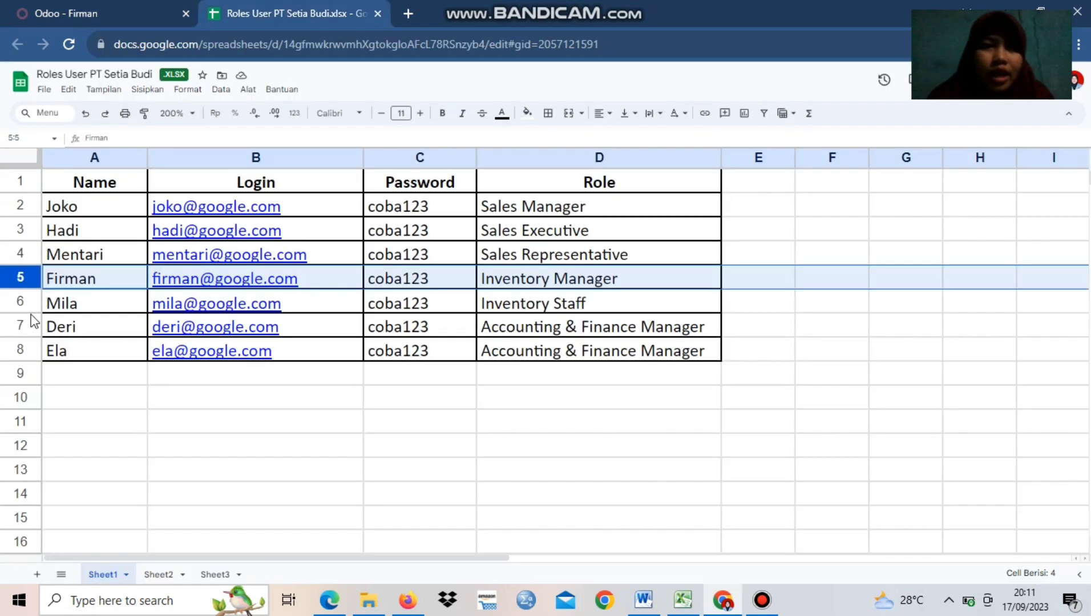
{"action": "left_click", "coordinate": [89, 8]}
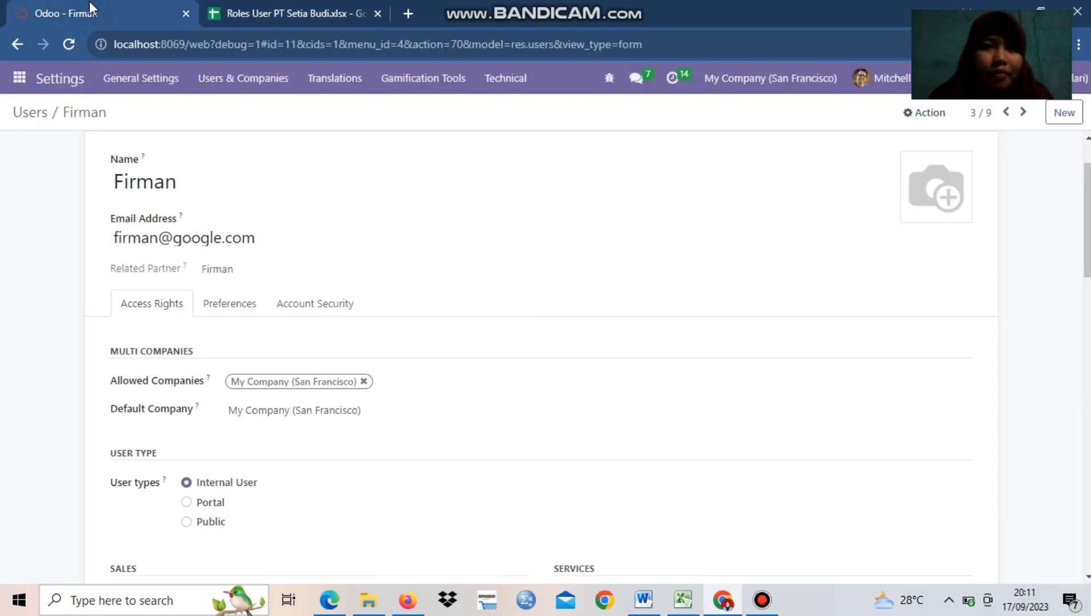
{"action": "left_click", "coordinate": [12, 46]}
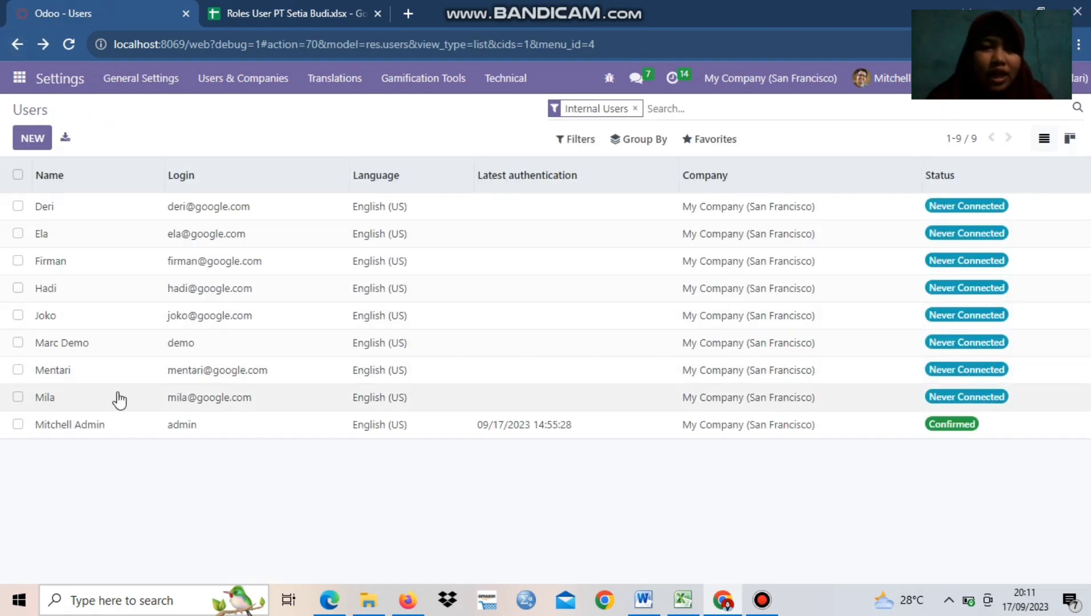
{"action": "left_click", "coordinate": [51, 397]}
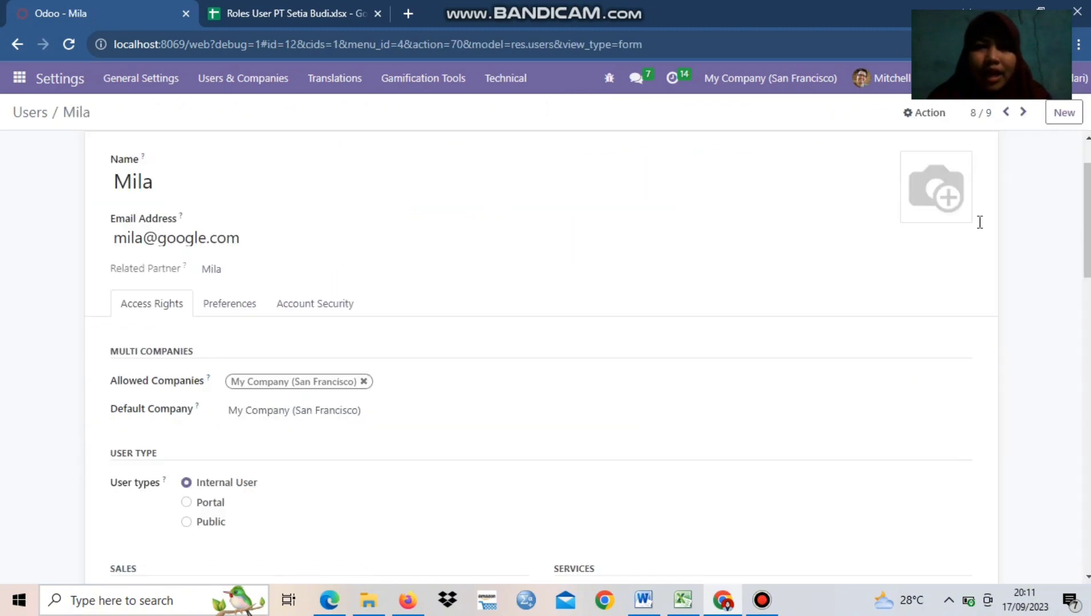
Set the Inventory Staff user's Inventory access to User
{"action": "scroll", "coordinate": [1083, 309], "scroll_direction": "down", "scroll_amount": 7}
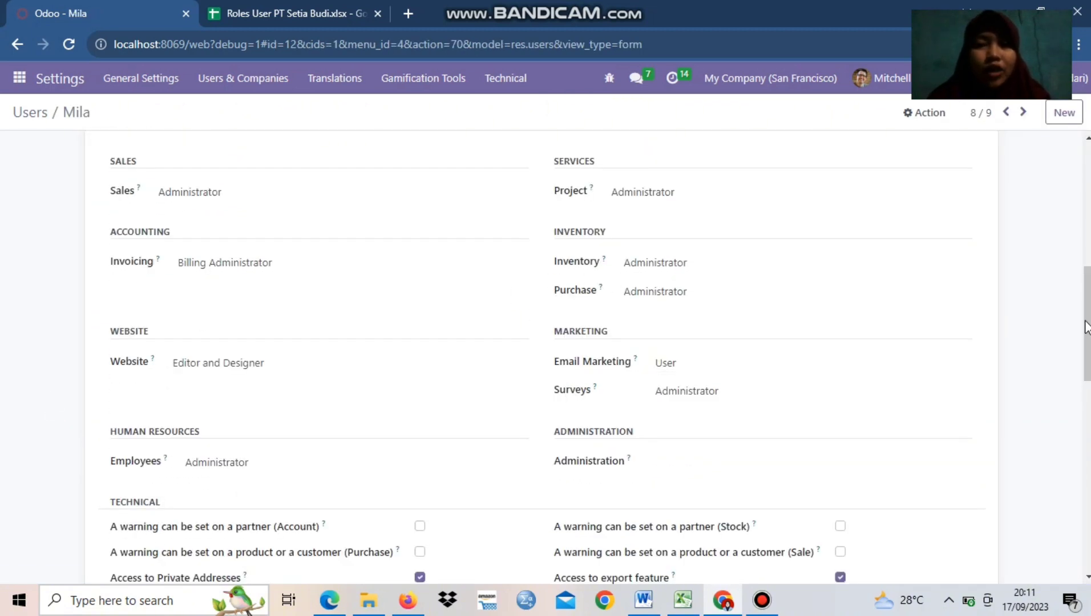
{"action": "left_click_drag", "start_coordinate": [1086, 320], "coordinate": [1086, 318]}
{"action": "left_click", "coordinate": [652, 278]}
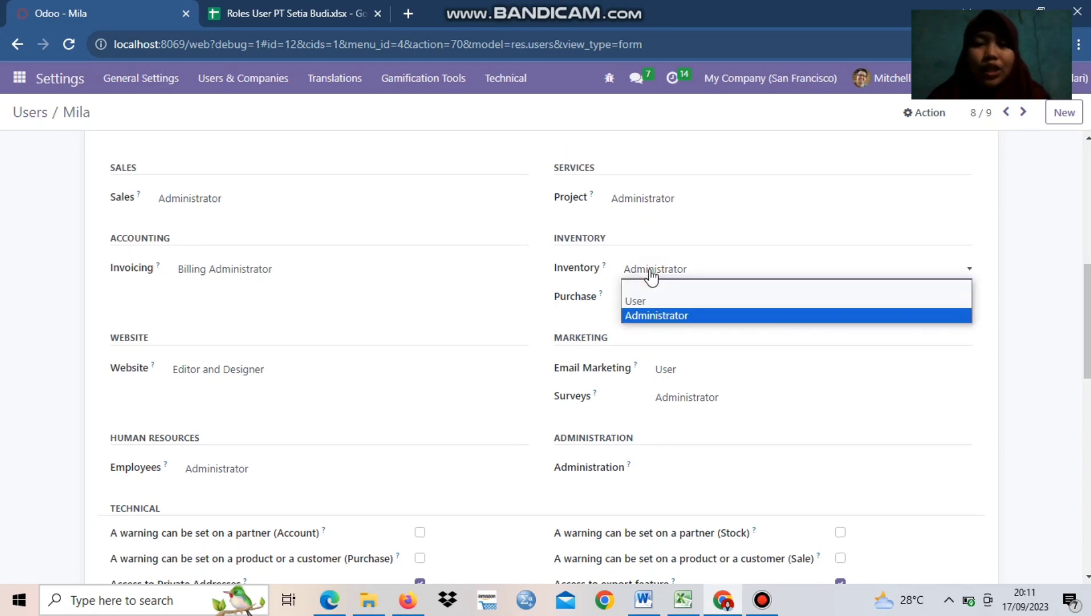
{"action": "left_click", "coordinate": [649, 300]}
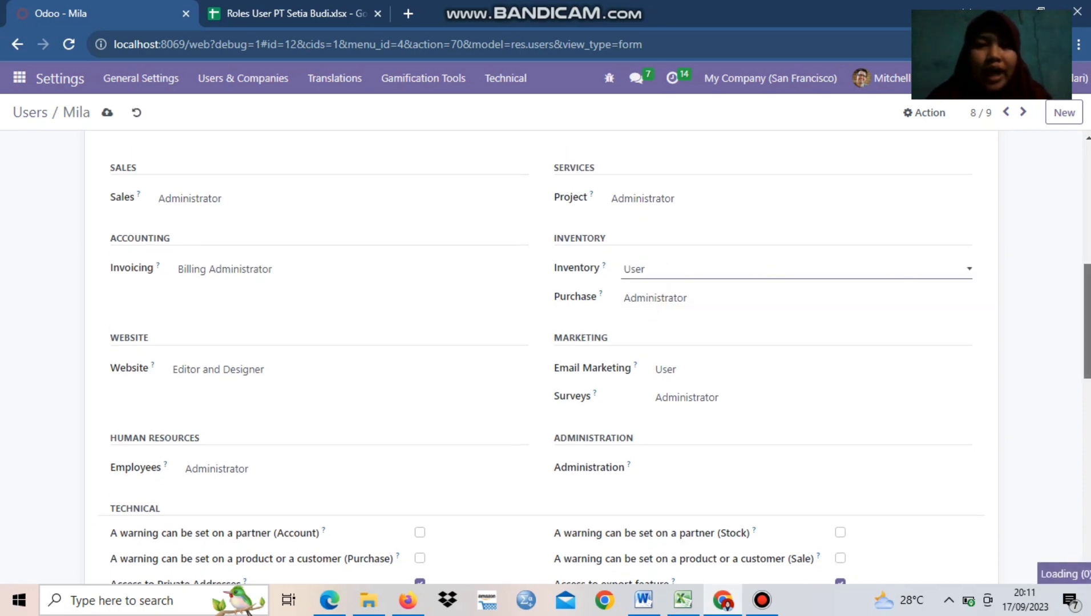
Set the Sales and Invoicing access rights of the Inventory Staff user to blank
{"action": "scroll", "coordinate": [542, 365], "scroll_direction": "up", "scroll_amount": 6}
{"action": "scroll", "coordinate": [188, 138], "scroll_direction": "down", "scroll_amount": 6}
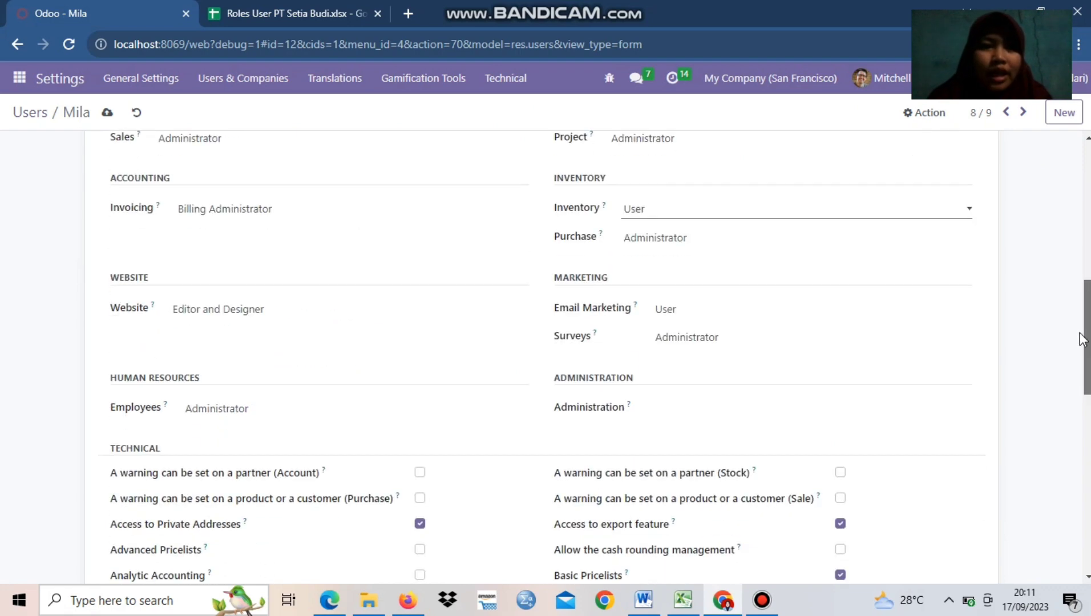
{"action": "left_click", "coordinate": [197, 143]}
{"action": "left_click", "coordinate": [202, 159]}
{"action": "left_click", "coordinate": [206, 212]}
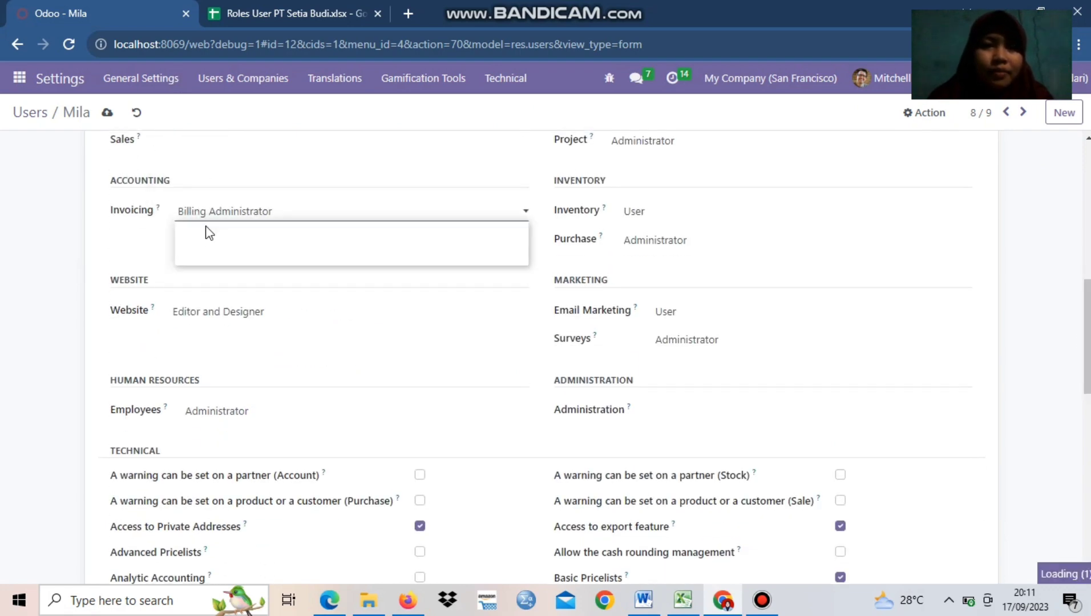
{"action": "left_click", "coordinate": [208, 229]}
Set the Website and Employees access rights of the Inventory Staff user to blank
{"action": "left_click", "coordinate": [218, 312]}
{"action": "left_click", "coordinate": [221, 329]}
{"action": "left_click", "coordinate": [228, 411]}
{"action": "left_click", "coordinate": [230, 428]}
Set the Email Marketing, Surveys and Purchase access rights of the Inventory Staff user to blank
{"action": "left_click", "coordinate": [687, 313]}
{"action": "left_click", "coordinate": [692, 329]}
{"action": "left_click", "coordinate": [663, 241]}
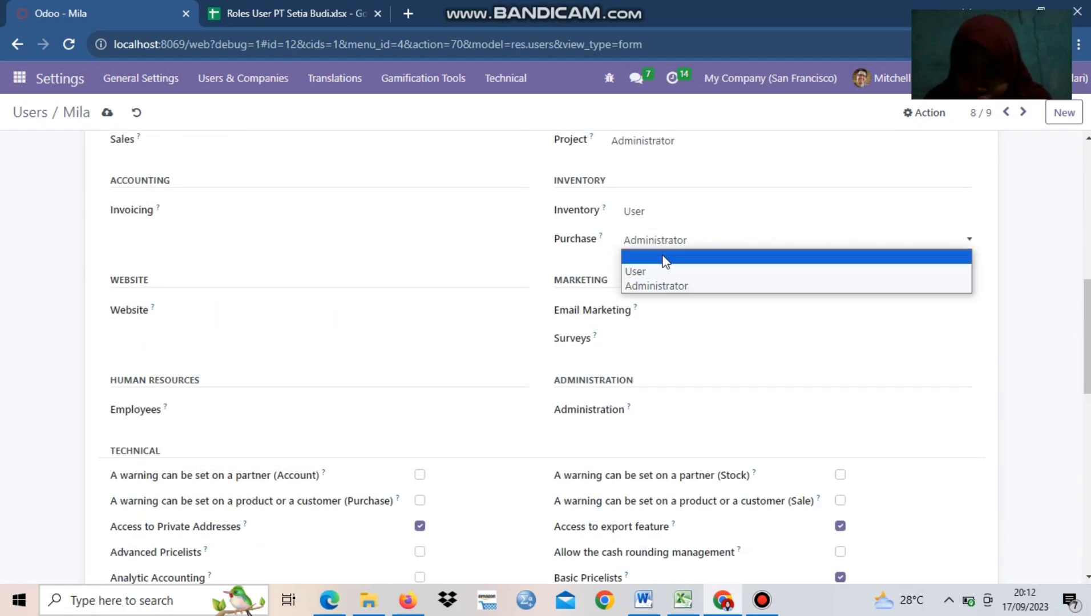
{"action": "left_click", "coordinate": [663, 258]}
Set the Inventory Staff user's Project access to blank and save the user record
{"action": "scroll", "coordinate": [657, 274], "scroll_direction": "up", "scroll_amount": 3}
{"action": "left_click", "coordinate": [635, 348]}
{"action": "left_click", "coordinate": [635, 367]}
{"action": "scroll", "coordinate": [314, 433], "scroll_direction": "down", "scroll_amount": 11}
{"action": "left_click_drag", "start_coordinate": [1086, 509], "coordinate": [1077, 160]}
{"action": "left_click", "coordinate": [106, 114]}
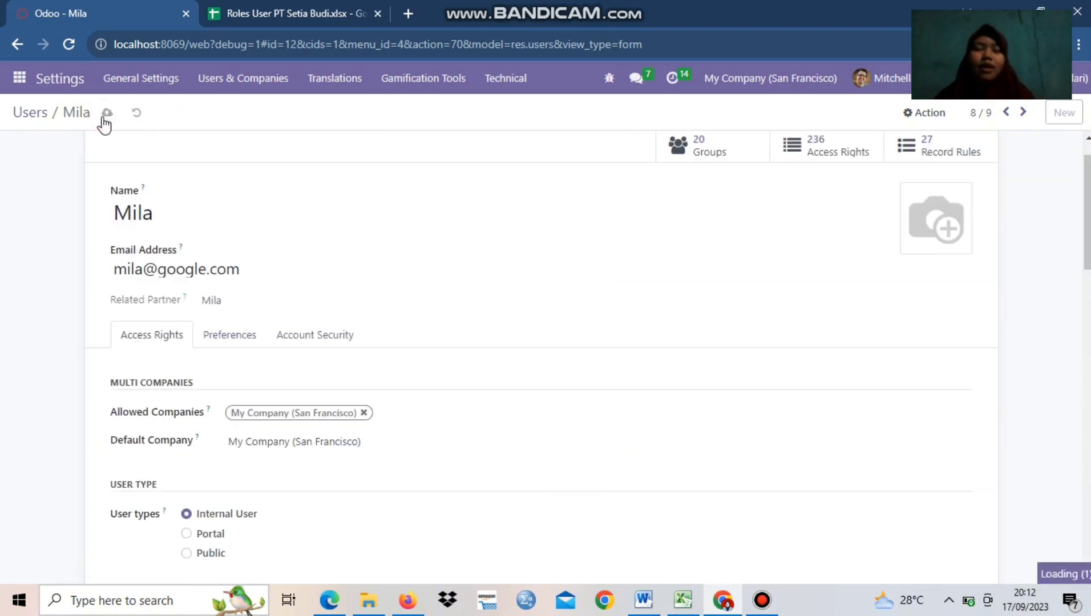
Check the roles spreadsheet for the user in row 7 and open that Accounting & Finance Manager's user record in Odoo
{"action": "left_click", "coordinate": [277, 10]}
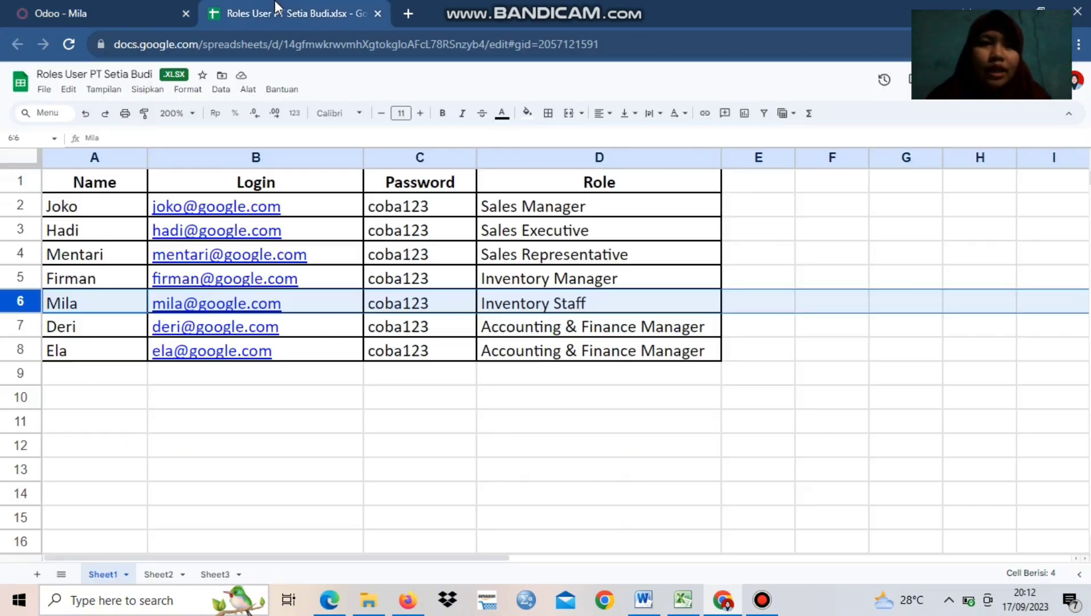
{"action": "key", "text": "Down"}
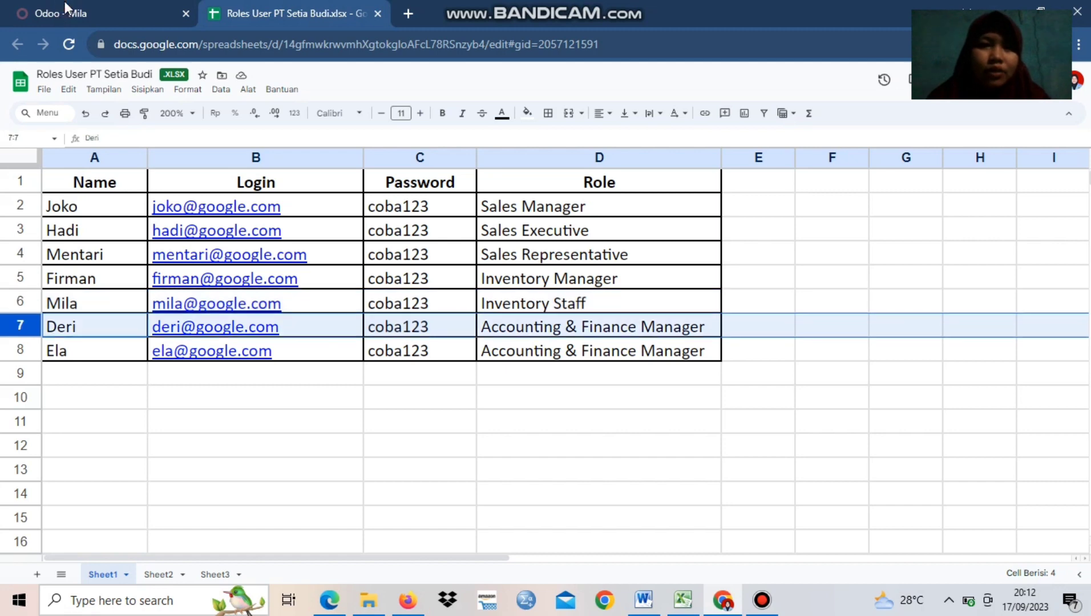
{"action": "left_click", "coordinate": [66, 8]}
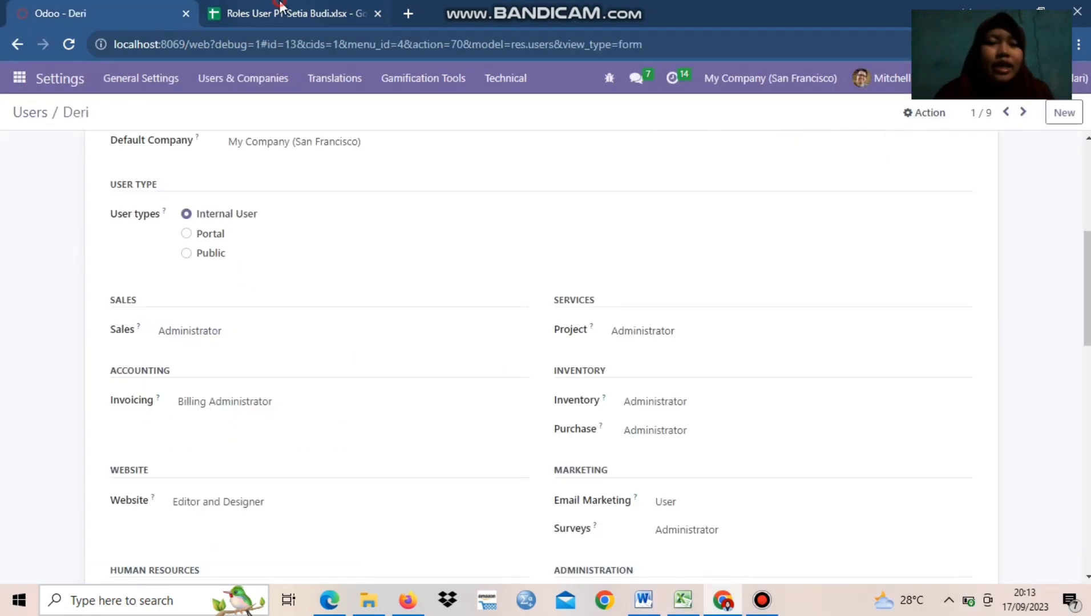
{"action": "left_click", "coordinate": [280, 8]}
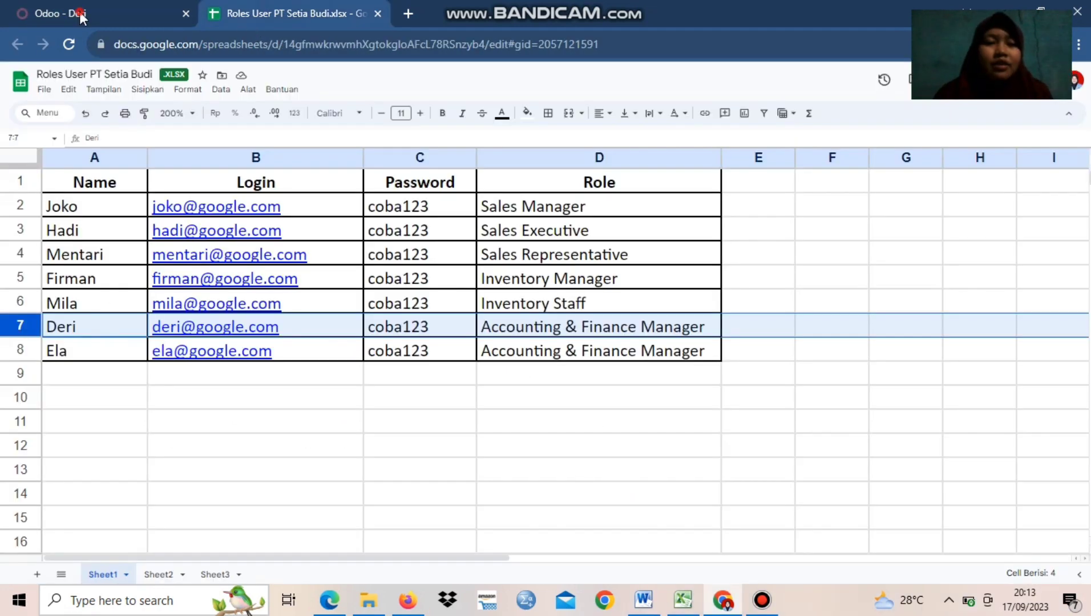
{"action": "left_click", "coordinate": [81, 17]}
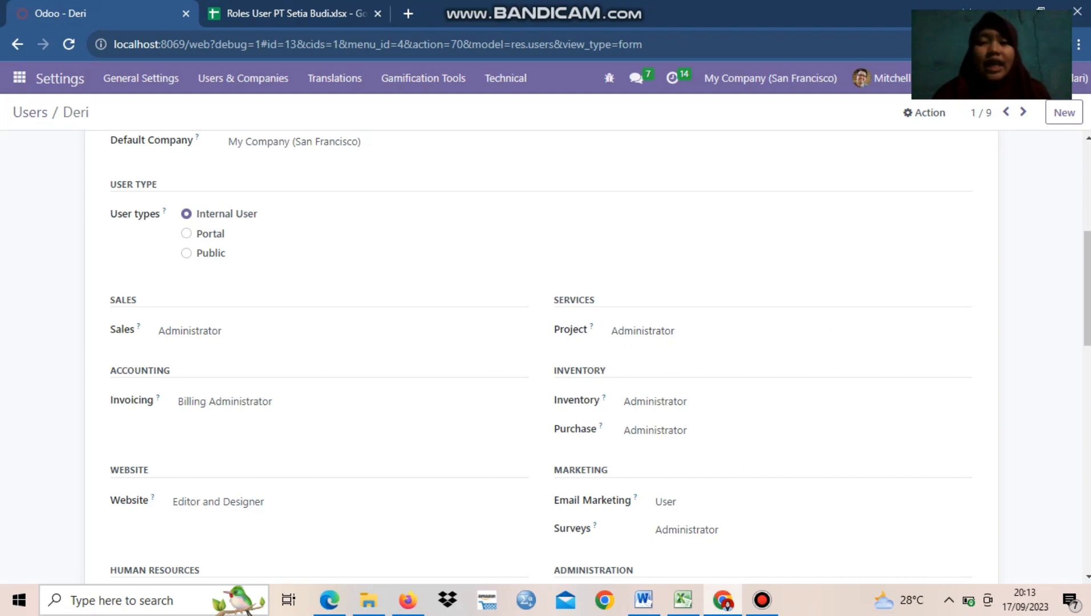
Set the Invoicing access of the first Accounting & Finance Manager user to Billing Administrator
{"action": "scroll", "coordinate": [542, 354], "scroll_direction": "down", "scroll_amount": 3}
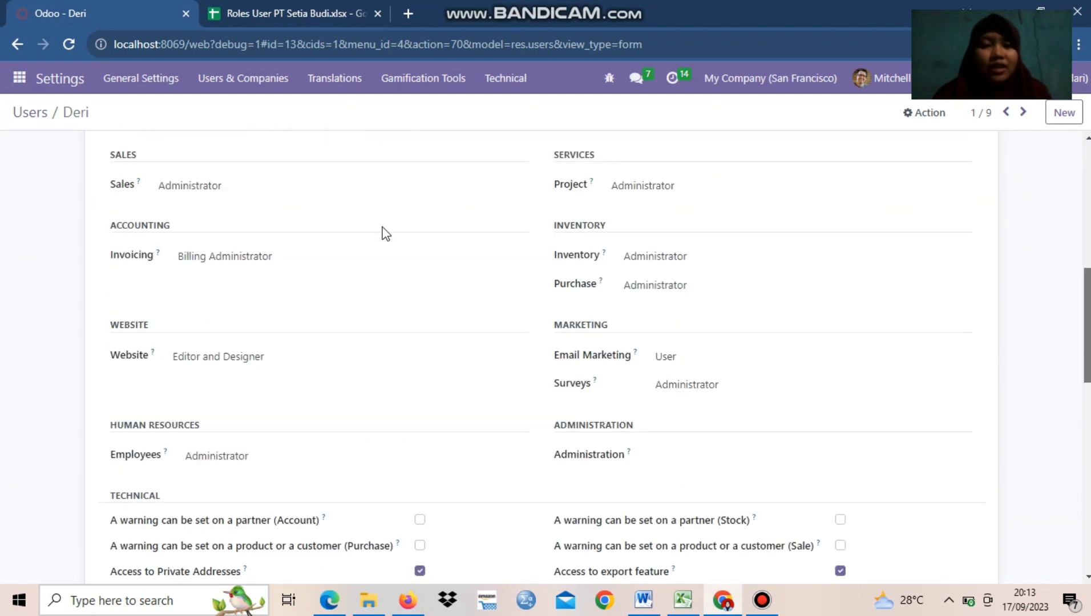
{"action": "left_click", "coordinate": [211, 264]}
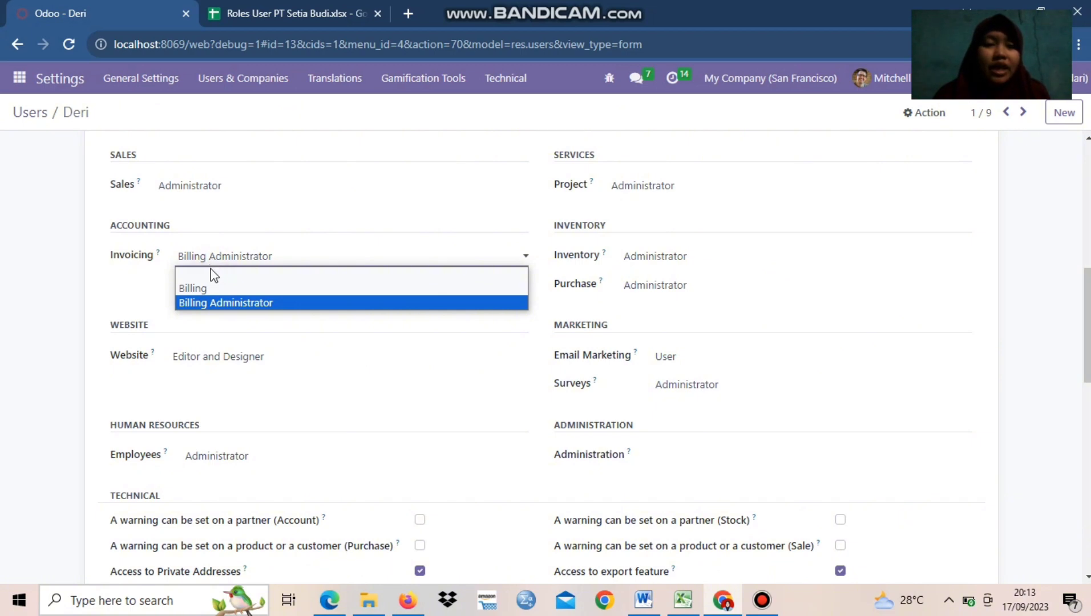
{"action": "left_click", "coordinate": [216, 305]}
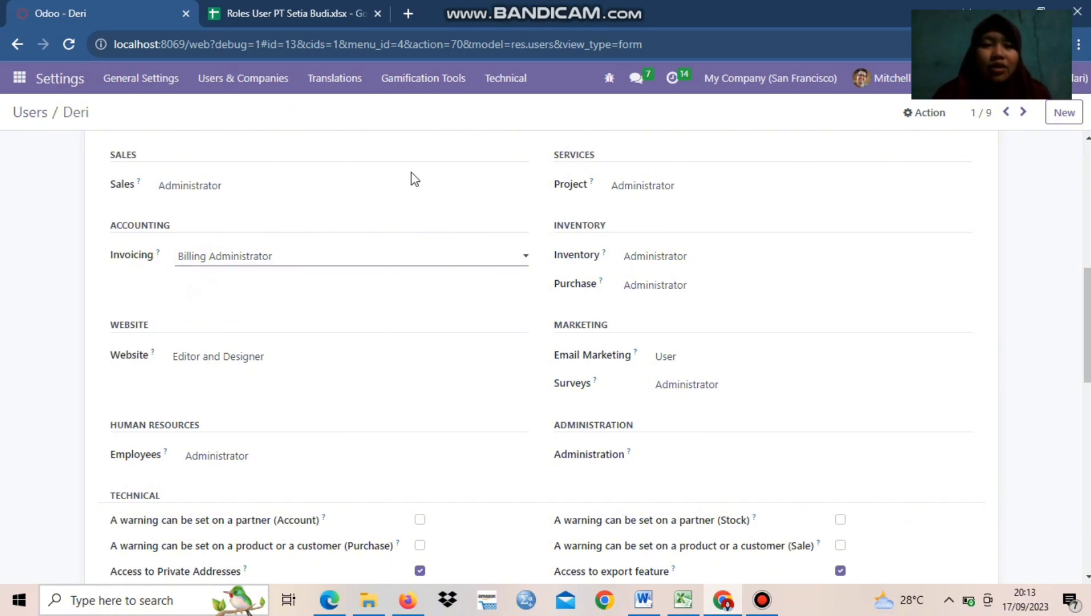
Set the Sales, Website and Employees access rights of the first Accounting & Finance Manager user to blank
{"action": "left_click", "coordinate": [281, 193]}
{"action": "left_click", "coordinate": [278, 204]}
{"action": "left_click", "coordinate": [260, 360]}
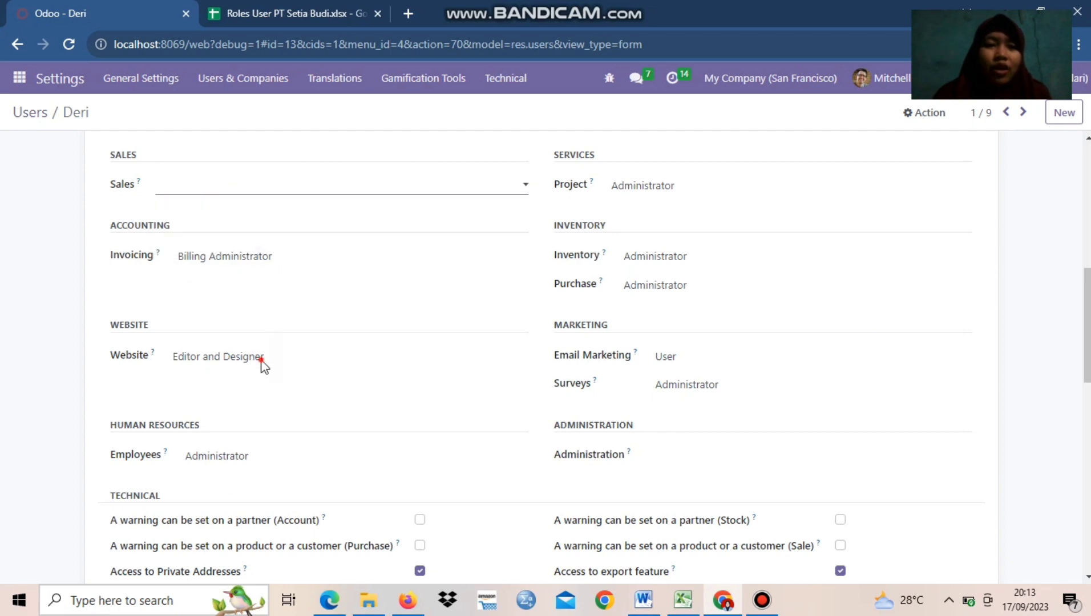
{"action": "left_click", "coordinate": [254, 375]}
{"action": "left_click", "coordinate": [226, 458]}
{"action": "left_click", "coordinate": [228, 475]}
Set the Project, Inventory and Purchase access rights of the first Accounting & Finance Manager user to blank
{"action": "left_click", "coordinate": [648, 187]}
{"action": "left_click", "coordinate": [649, 205]}
{"action": "left_click", "coordinate": [649, 257]}
{"action": "left_click", "coordinate": [649, 275]}
{"action": "left_click", "coordinate": [648, 285]}
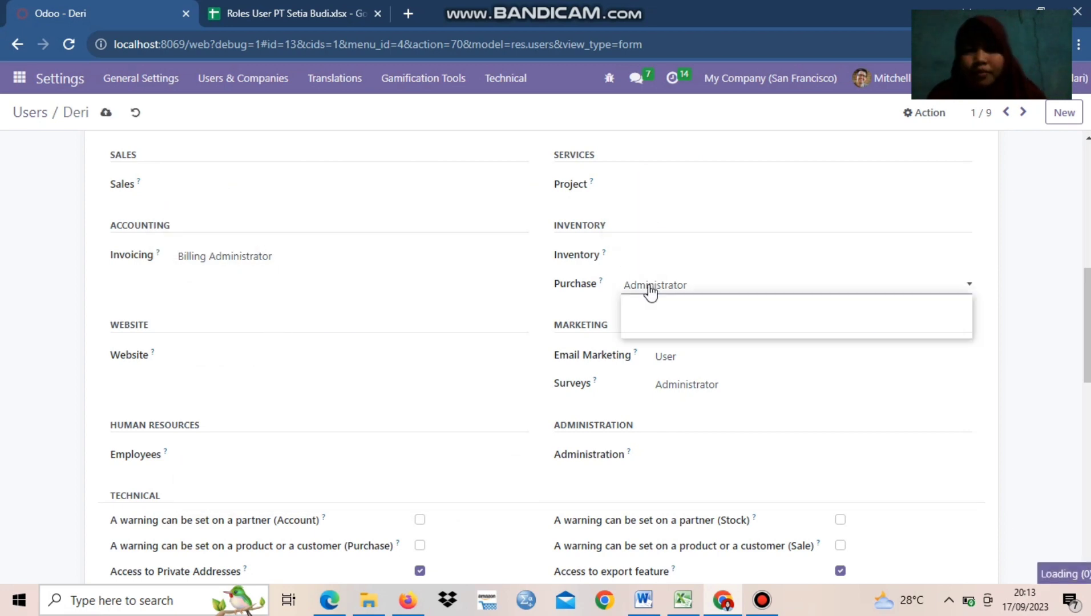
{"action": "left_click", "coordinate": [650, 303]}
Set the first Accounting & Finance Manager user's Email Marketing and Surveys access to blank and save the record
{"action": "left_click", "coordinate": [676, 358]}
{"action": "left_click", "coordinate": [676, 374]}
{"action": "left_click", "coordinate": [677, 386]}
{"action": "left_click", "coordinate": [677, 402]}
{"action": "scroll", "coordinate": [676, 411], "scroll_direction": "down", "scroll_amount": 12}
{"action": "scroll", "coordinate": [434, 457], "scroll_direction": "up", "scroll_amount": 20}
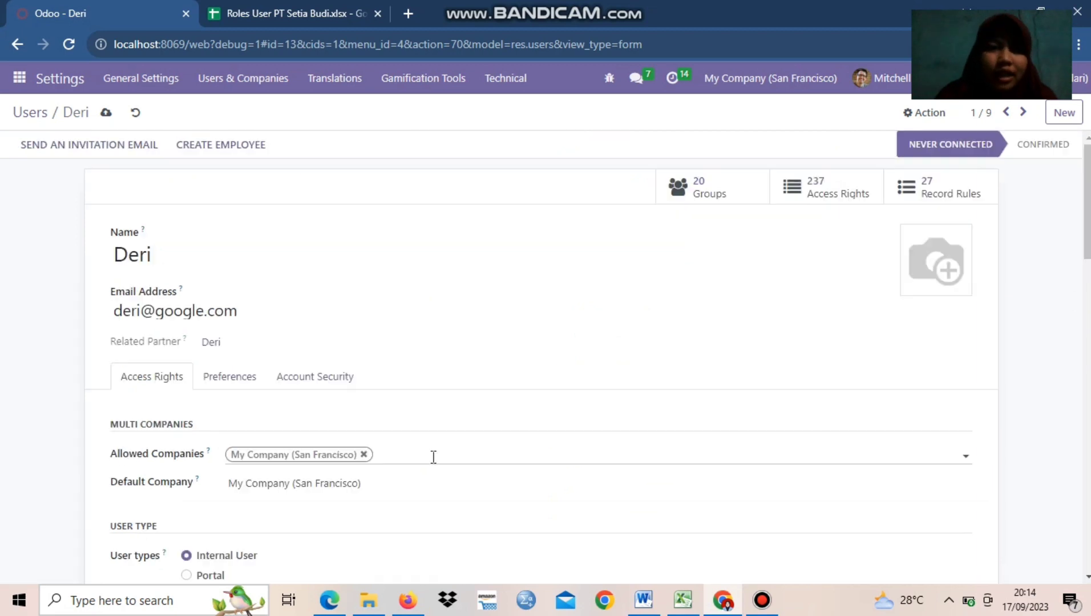
{"action": "left_click", "coordinate": [104, 114]}
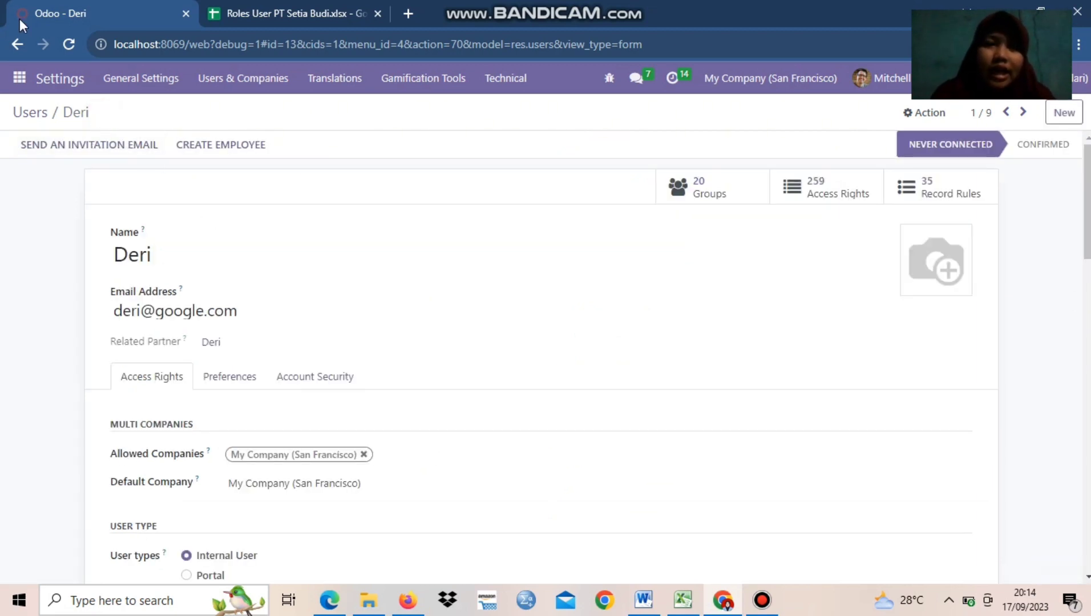
Open the second Accounting & Finance Manager's record from the users list and set its Invoicing access to Billing
{"action": "left_click", "coordinate": [17, 44]}
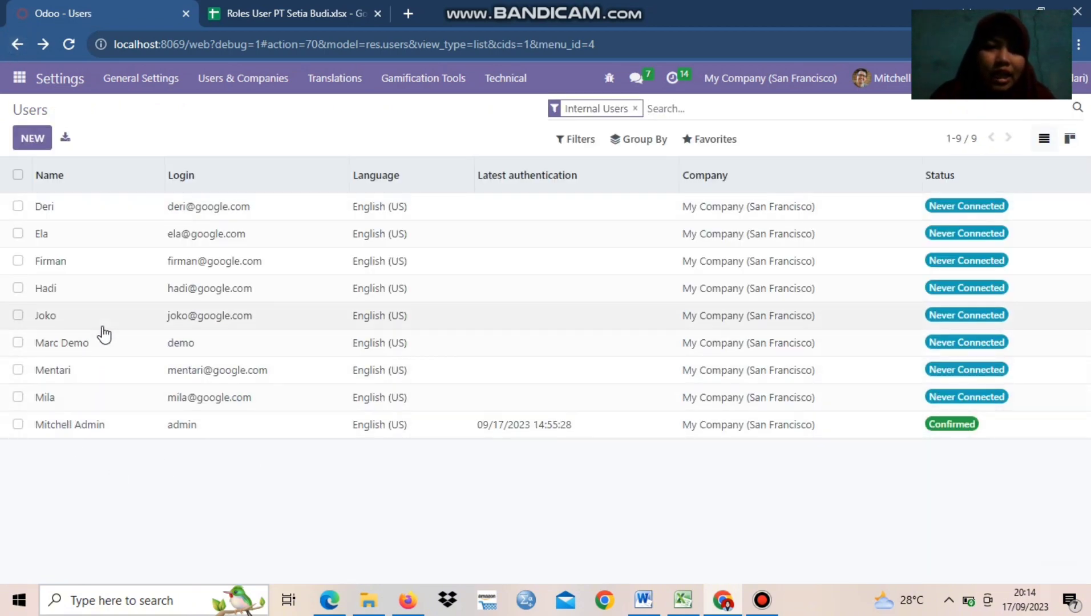
{"action": "left_click", "coordinate": [89, 246]}
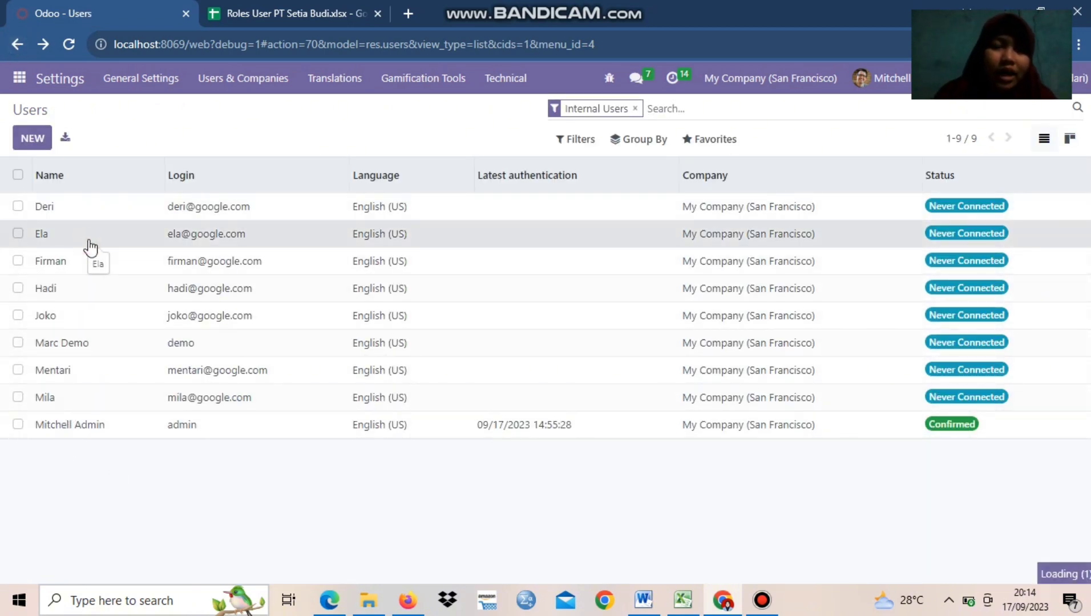
{"action": "left_click_drag", "start_coordinate": [1086, 190], "coordinate": [1083, 255]}
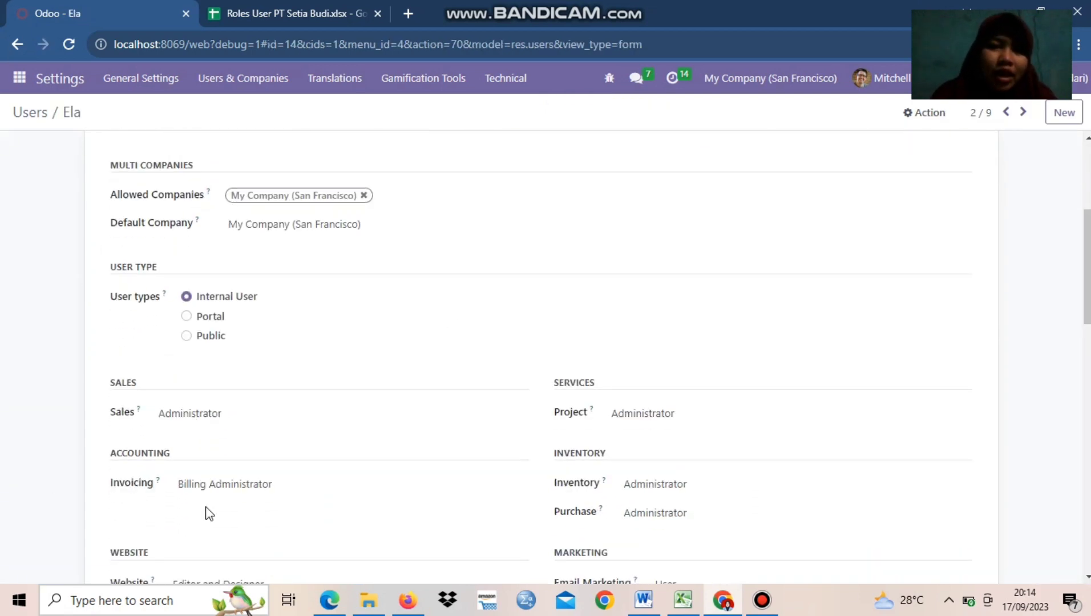
{"action": "left_click", "coordinate": [261, 487]}
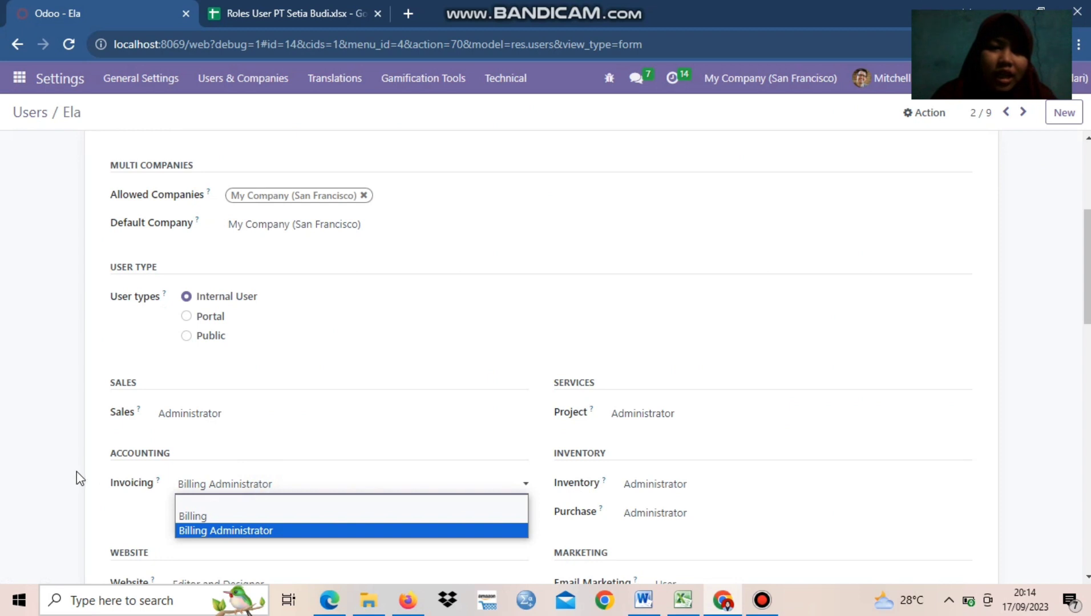
{"action": "left_click", "coordinate": [219, 516]}
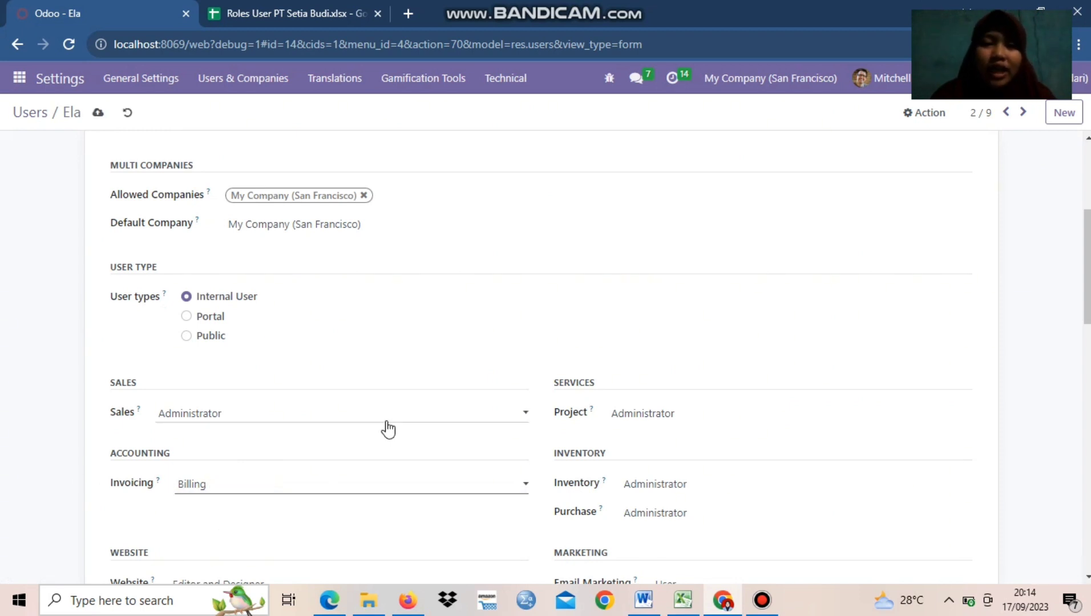
Set the Sales and Project access rights of the second Accounting & Finance Manager user to blank
{"action": "mouse_move", "coordinate": [1088, 232]}
{"action": "left_mouse_down"}
{"action": "mouse_move", "coordinate": [1089, 255]}
{"action": "mouse_move", "coordinate": [1089, 197]}
{"action": "mouse_move", "coordinate": [1090, 250]}
{"action": "left_mouse_up"}
{"action": "left_click_drag", "start_coordinate": [1088, 311], "coordinate": [1077, 288]}
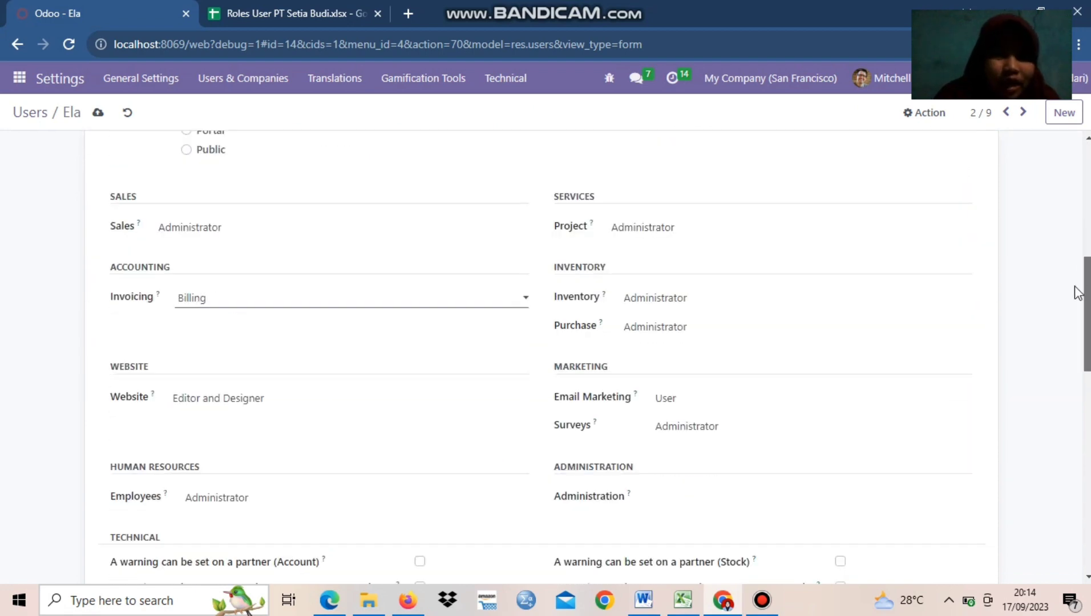
{"action": "left_click", "coordinate": [405, 228]}
{"action": "left_click", "coordinate": [373, 245]}
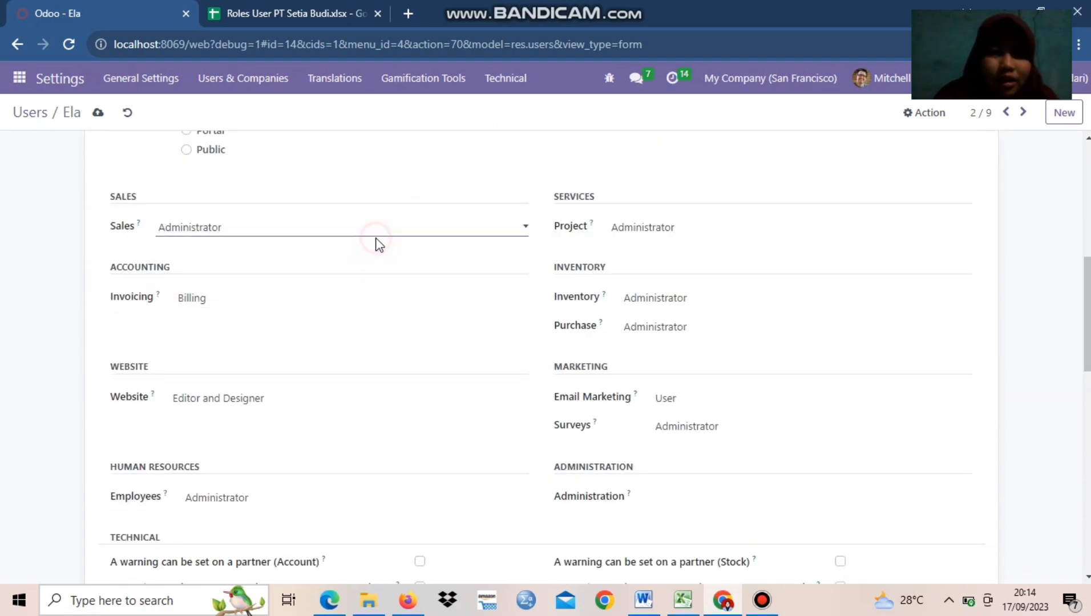
{"action": "left_click", "coordinate": [633, 232]}
{"action": "left_click", "coordinate": [639, 245]}
Set the second Accounting & Finance Manager user's Inventory, Purchase, Email Marketing and Surveys access rights to blank
{"action": "left_click", "coordinate": [651, 299]}
{"action": "left_click", "coordinate": [654, 315]}
{"action": "left_click", "coordinate": [658, 330]}
{"action": "left_click", "coordinate": [659, 344]}
{"action": "left_click", "coordinate": [664, 401]}
{"action": "left_click", "coordinate": [665, 415]}
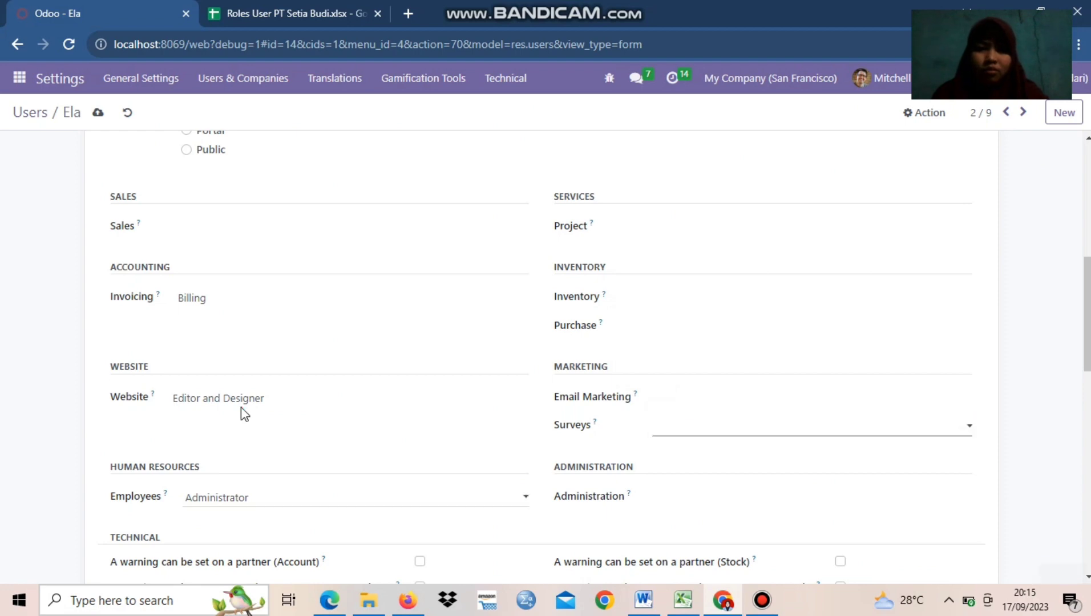
Set the second Accounting & Finance Manager user's Website and Employees access to blank, save, and return to the users list
{"action": "left_click", "coordinate": [239, 399]}
{"action": "left_click", "coordinate": [238, 414]}
{"action": "left_click", "coordinate": [240, 498]}
{"action": "left_click", "coordinate": [240, 509]}
{"action": "left_click_drag", "start_coordinate": [1087, 311], "coordinate": [1066, 238]}
{"action": "left_click", "coordinate": [99, 112]}
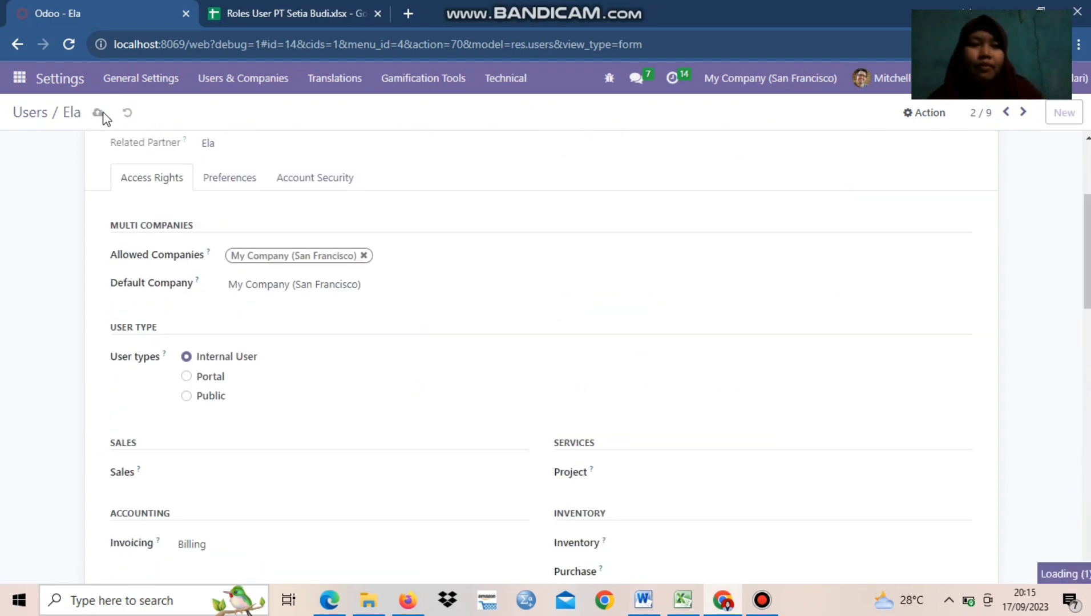
{"action": "left_click", "coordinate": [17, 44]}
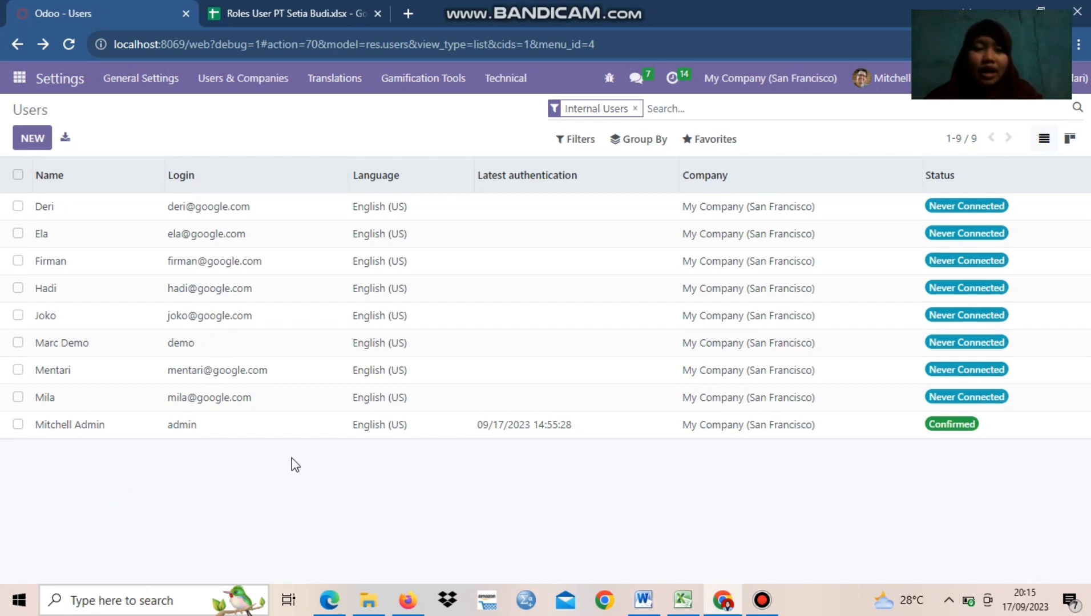
Open the Groups list and review which users belong to the Sales / Administrator and Inventory / Administrator groups
{"action": "left_click", "coordinate": [245, 83]}
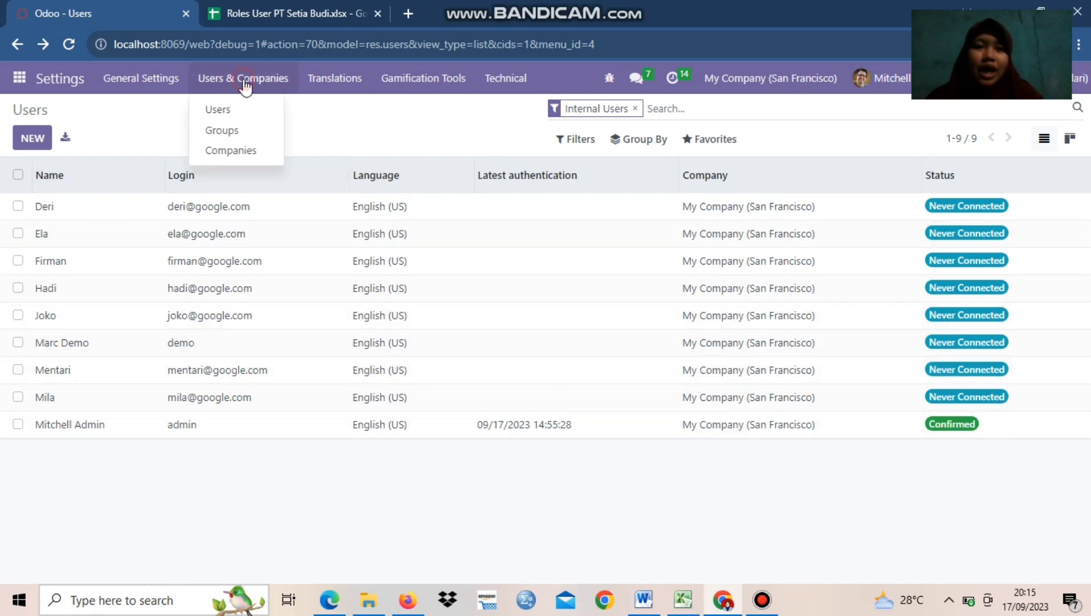
{"action": "left_click", "coordinate": [223, 130]}
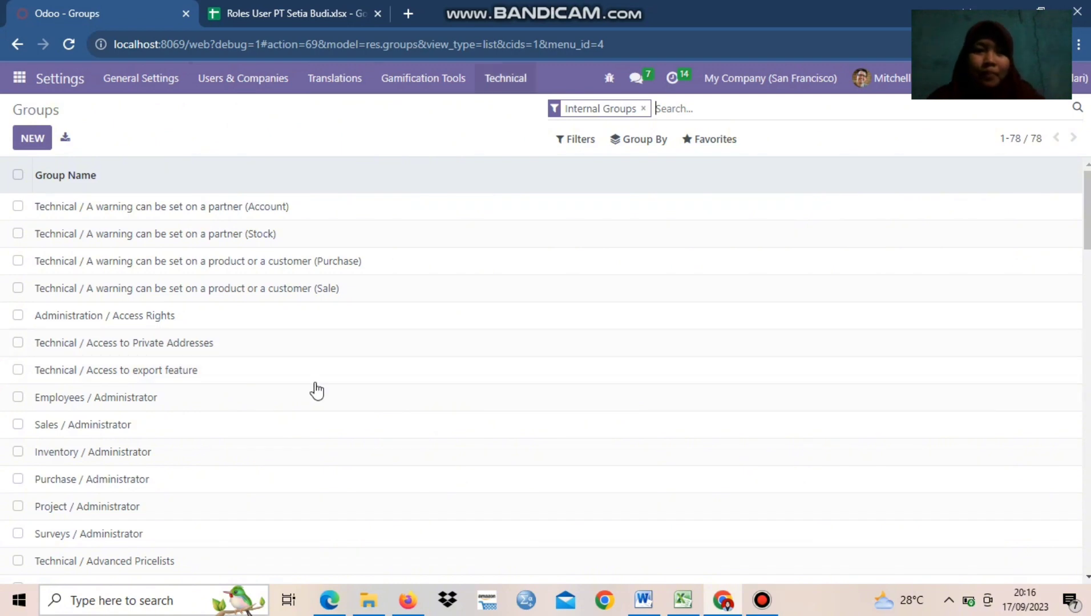
{"action": "scroll", "coordinate": [69, 439], "scroll_direction": "down", "scroll_amount": 2}
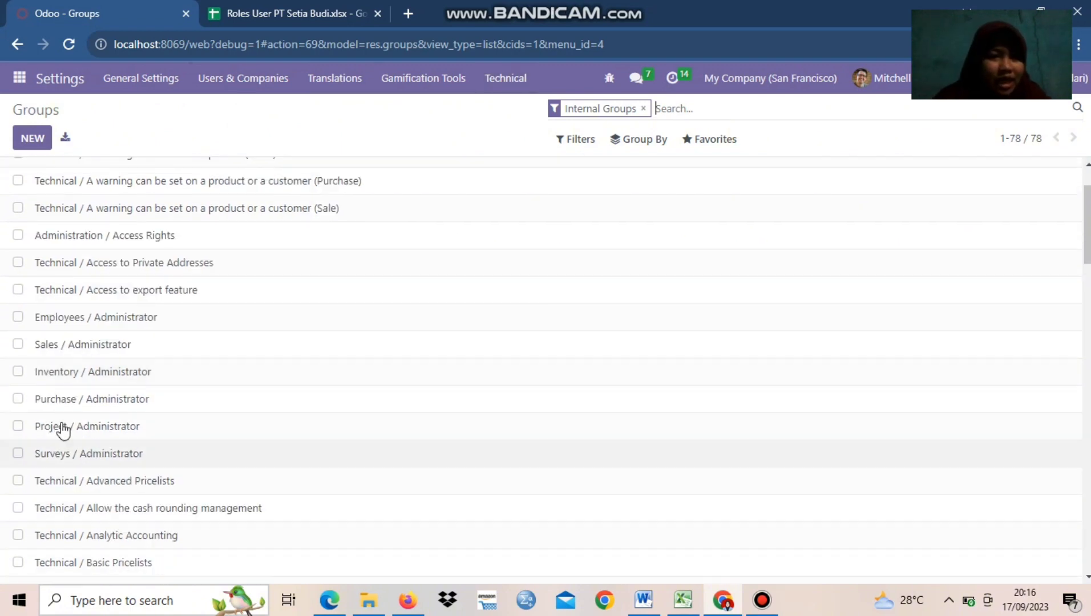
{"action": "double_click", "coordinate": [117, 346]}
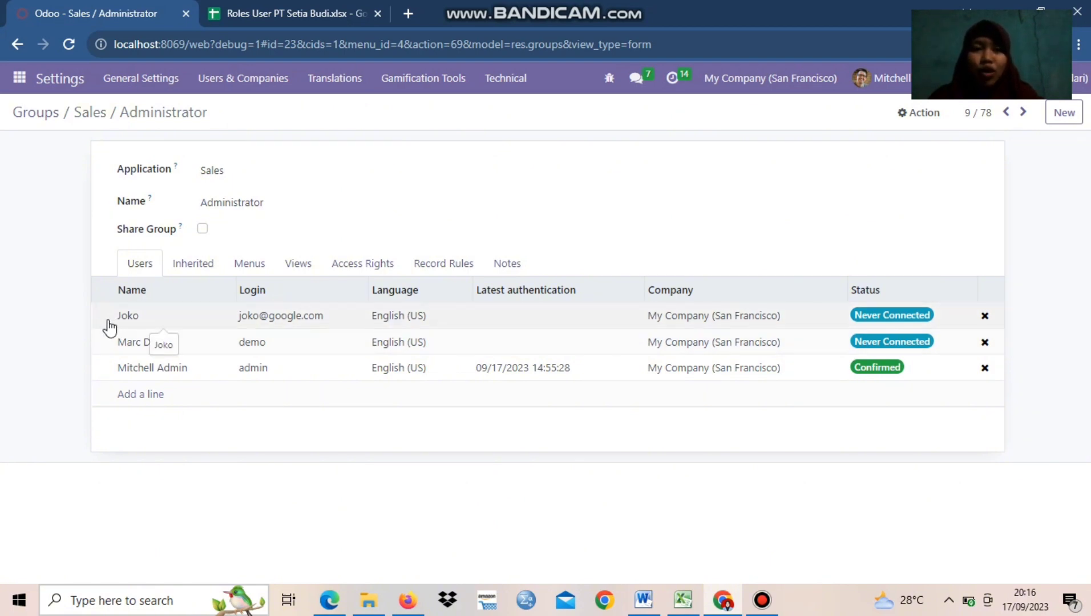
{"action": "left_click", "coordinate": [13, 43]}
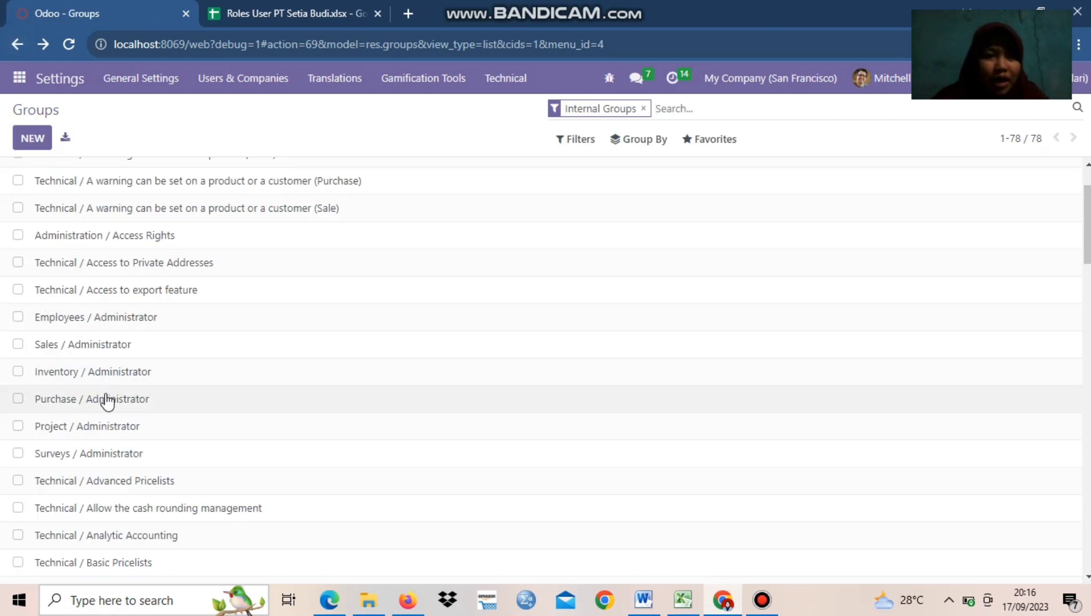
{"action": "left_click", "coordinate": [85, 375]}
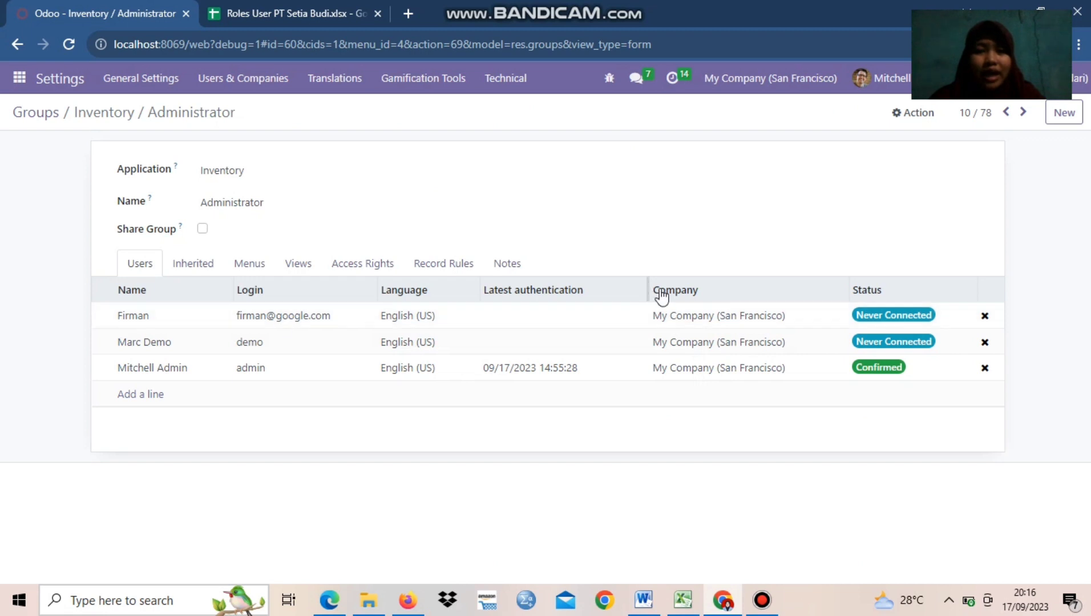
{"action": "left_click", "coordinate": [22, 44]}
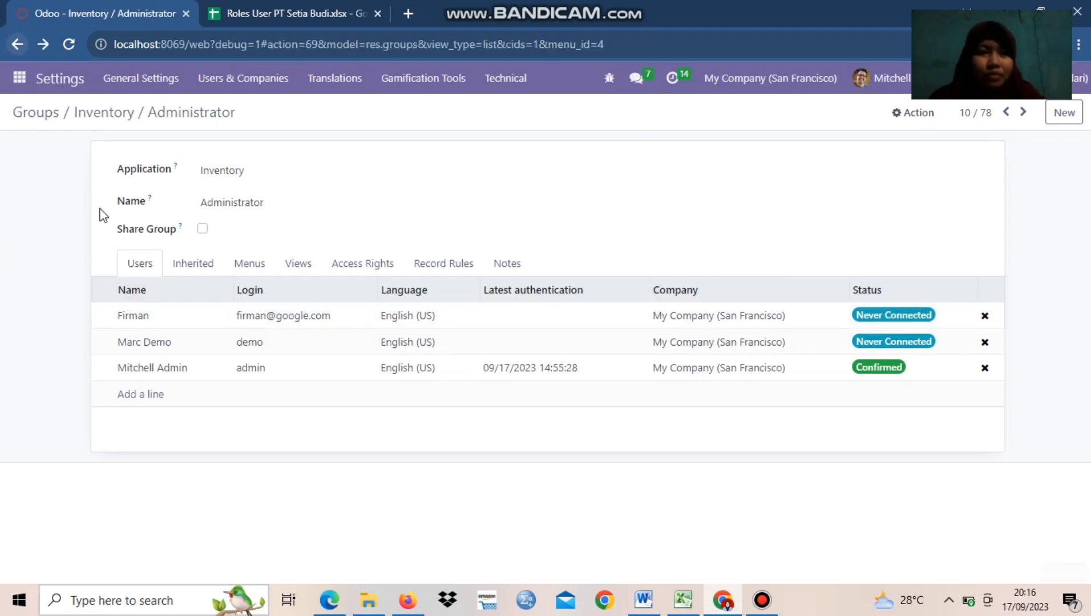
Review the users of the Sales / User: All Documents and Sales / User: Own Documents Only groups
{"action": "scroll", "coordinate": [132, 485], "scroll_direction": "down", "scroll_amount": 15}
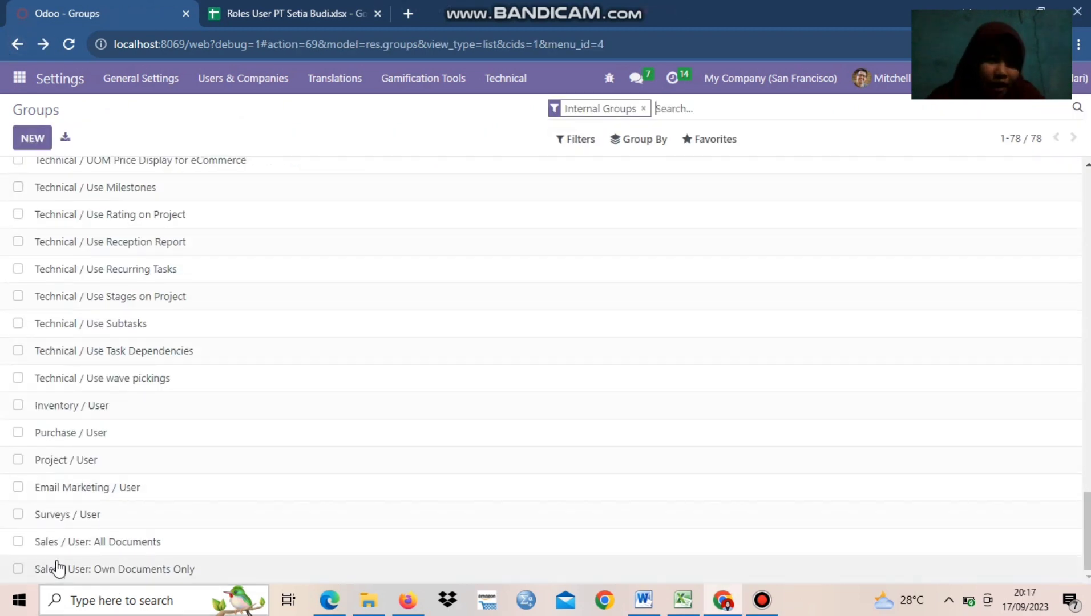
{"action": "left_click", "coordinate": [120, 550]}
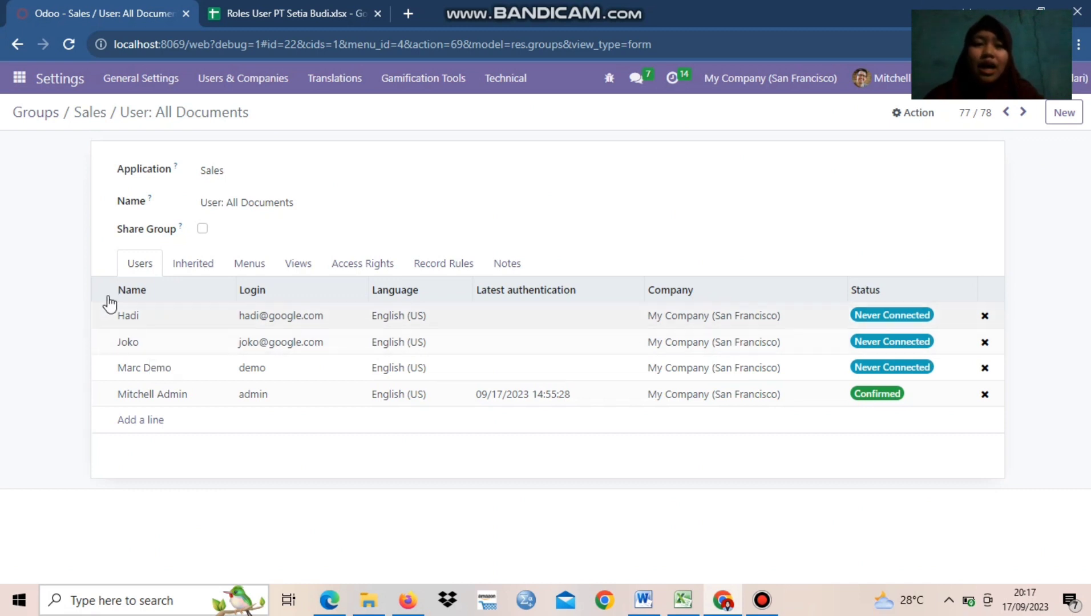
{"action": "left_click", "coordinate": [17, 44]}
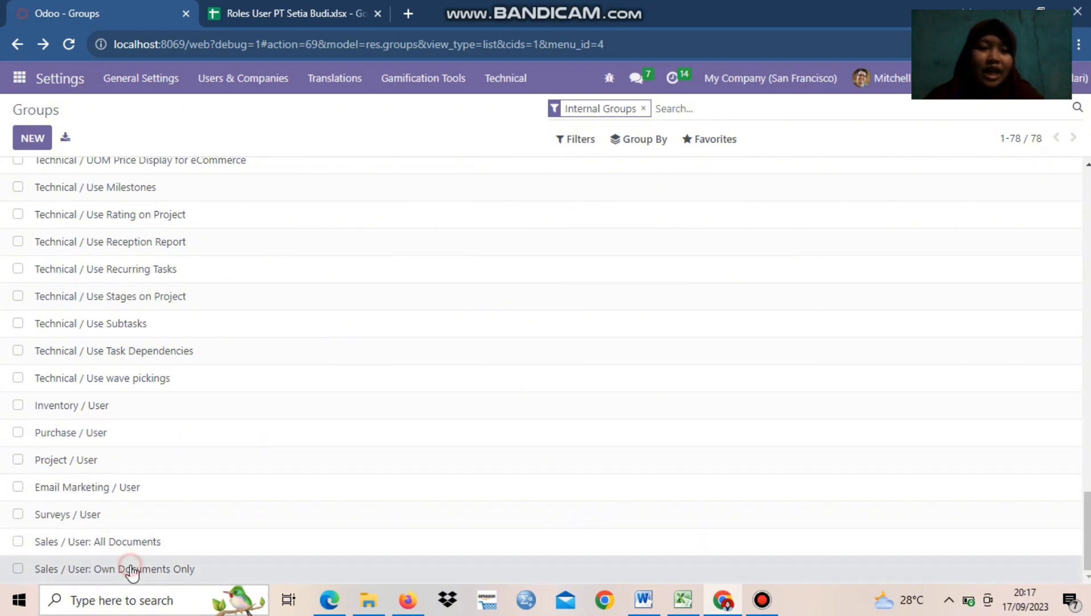
{"action": "double_click", "coordinate": [131, 569]}
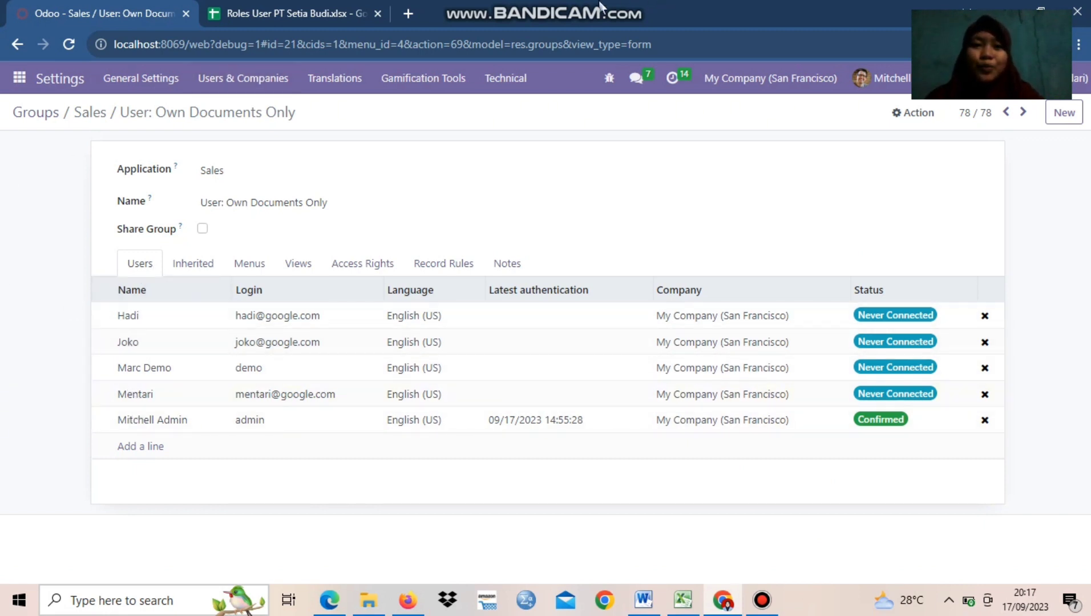
{"action": "left_click", "coordinate": [14, 47]}
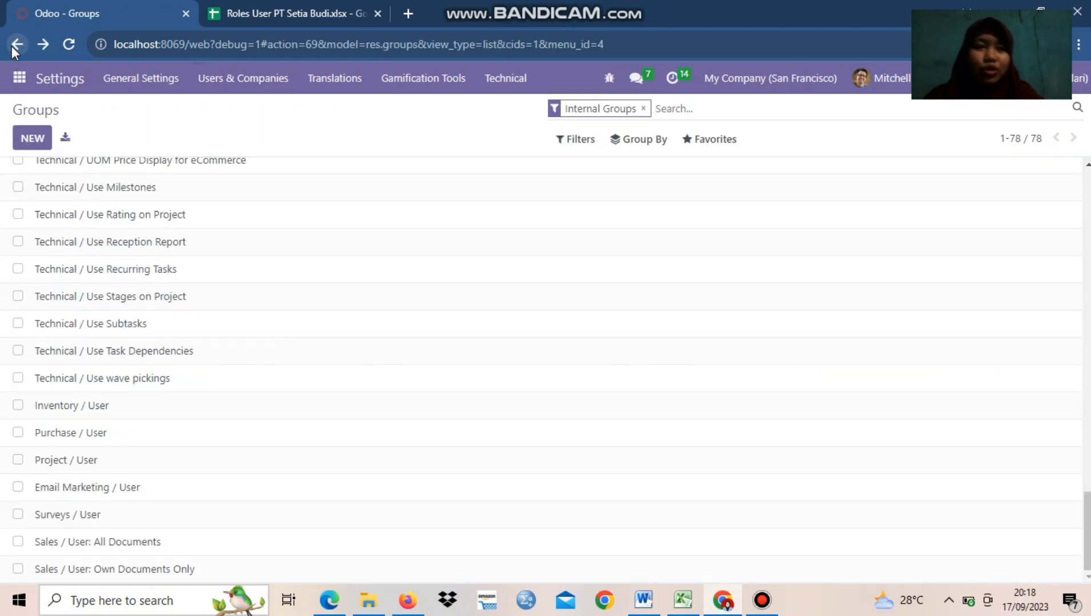
Look up the Sales Manager's row and login details in the Roles User PT Setia Budi spreadsheet
{"action": "scroll", "coordinate": [361, 470], "scroll_direction": "up", "scroll_amount": 5}
{"action": "scroll", "coordinate": [361, 470], "scroll_direction": "up", "scroll_amount": 10}
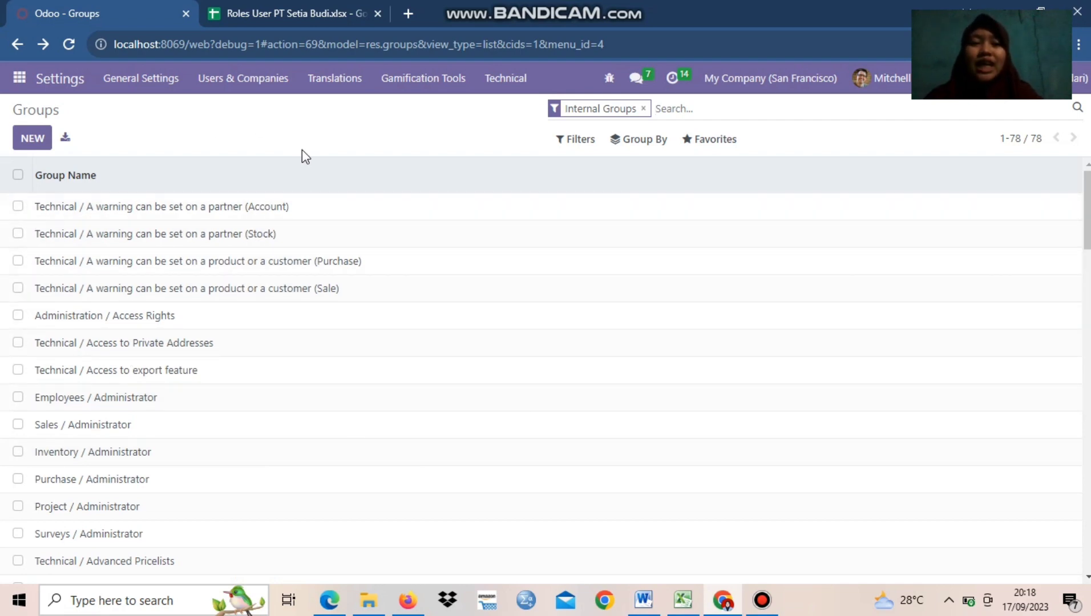
{"action": "left_click", "coordinate": [279, 14]}
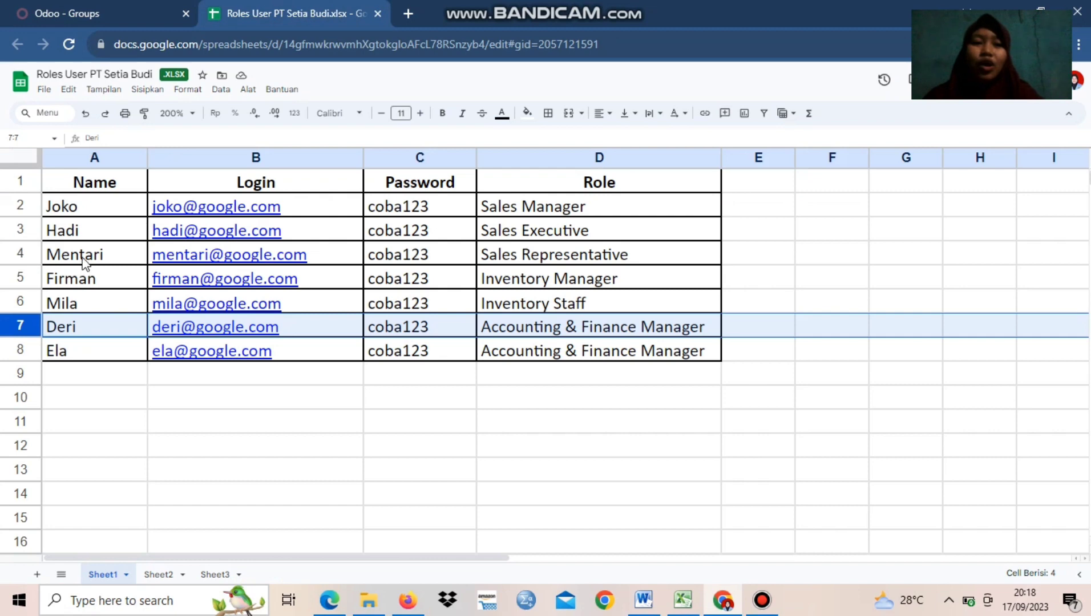
{"action": "left_click", "coordinate": [130, 7]}
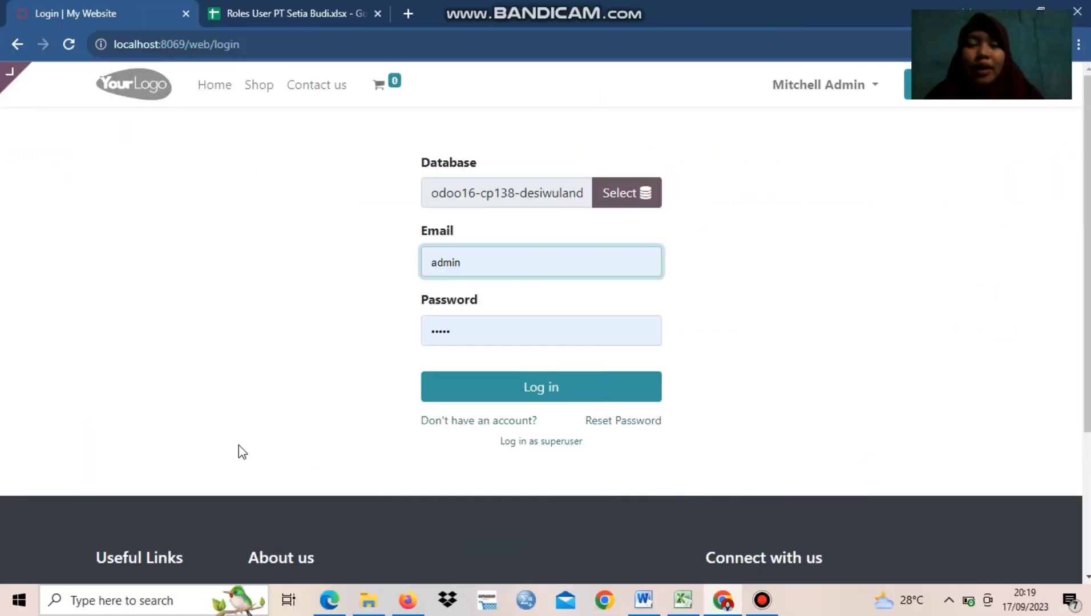
{"action": "left_click", "coordinate": [245, 7]}
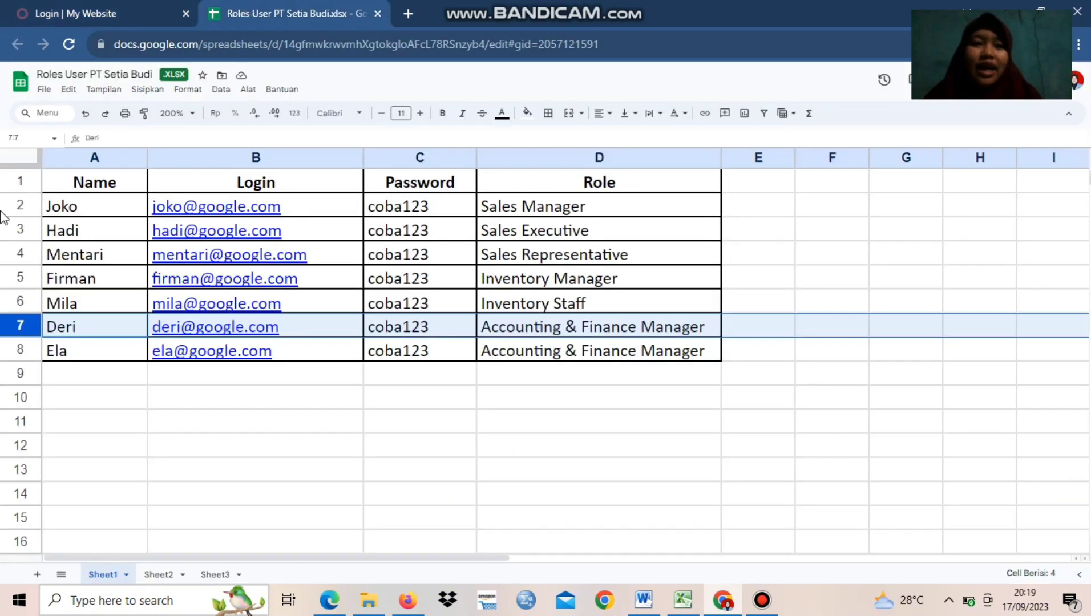
{"action": "left_click", "coordinate": [80, 203]}
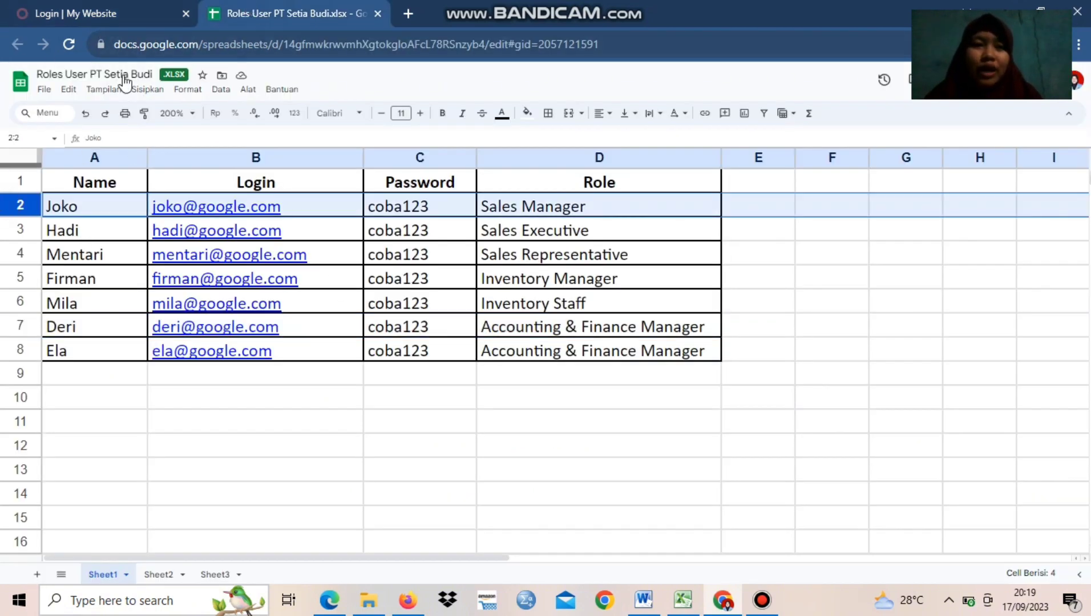
{"action": "left_click", "coordinate": [137, 16]}
{"action": "left_click", "coordinate": [478, 263]}
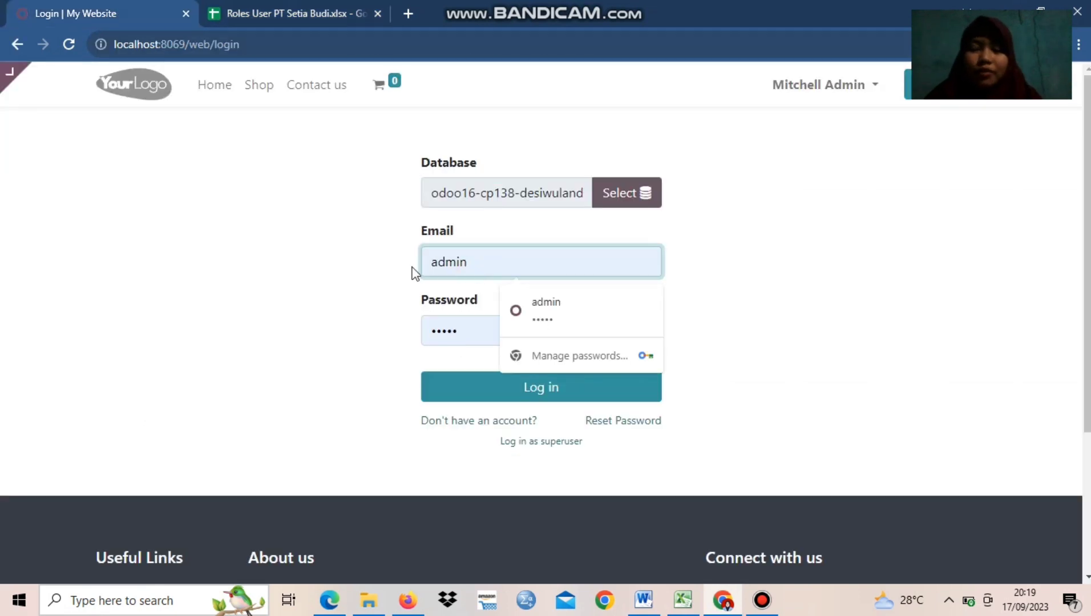
{"action": "key", "text": "BackSpace"}
{"action": "key", "text": "BackSpace"}
{"action": "key", "text": "BackSpace"}
{"action": "key", "text": "BackSpace"}
{"action": "key", "text": "BackSpace"}
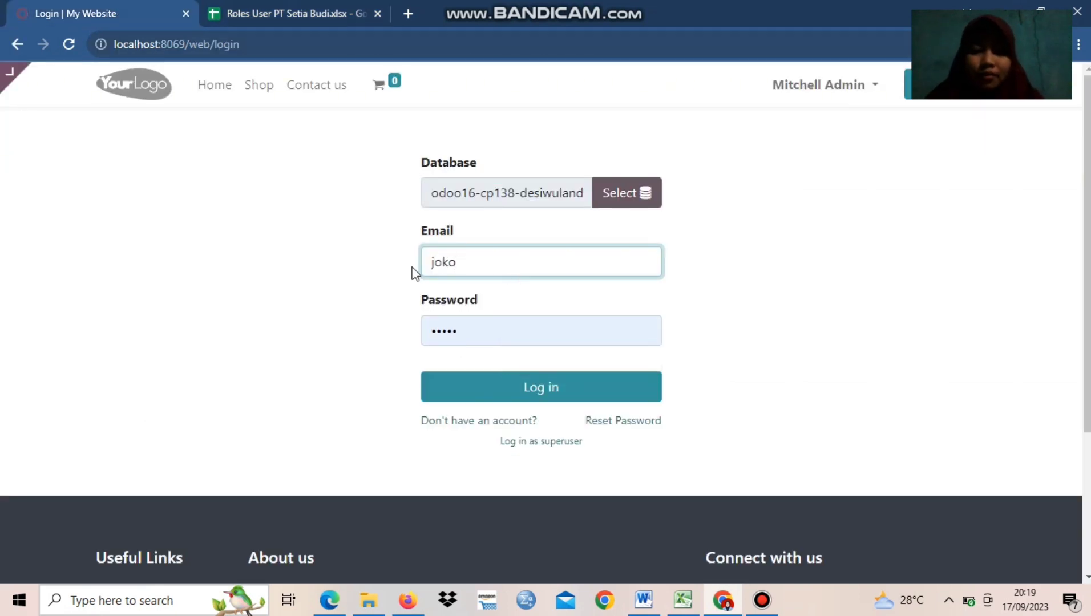
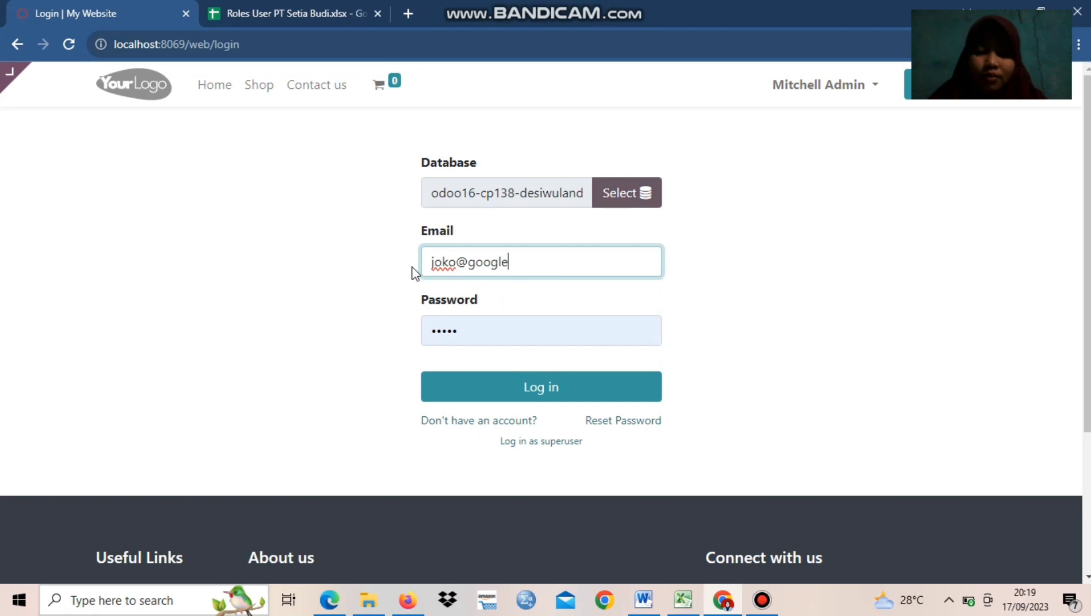
{"action": "left_click", "coordinate": [501, 331]}
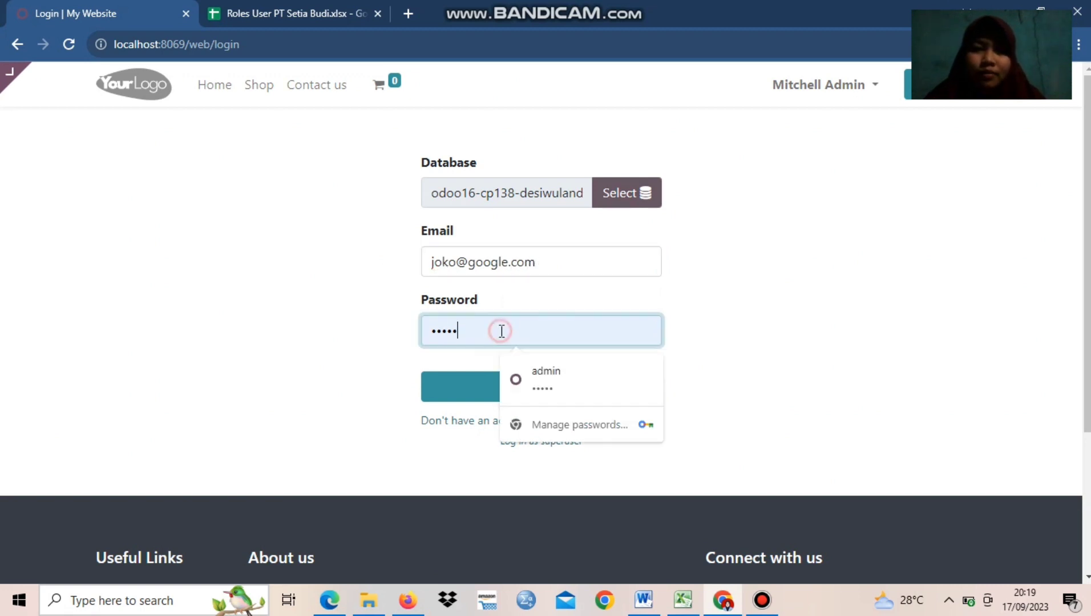
{"action": "key", "text": "BackSpace"}
{"action": "key", "text": "BackSpace"}
{"action": "key", "text": "BackSpace"}
{"action": "key", "text": "BackSpace"}
{"action": "key", "text": "BackSpace"}
{"action": "type", "text": "••••"}
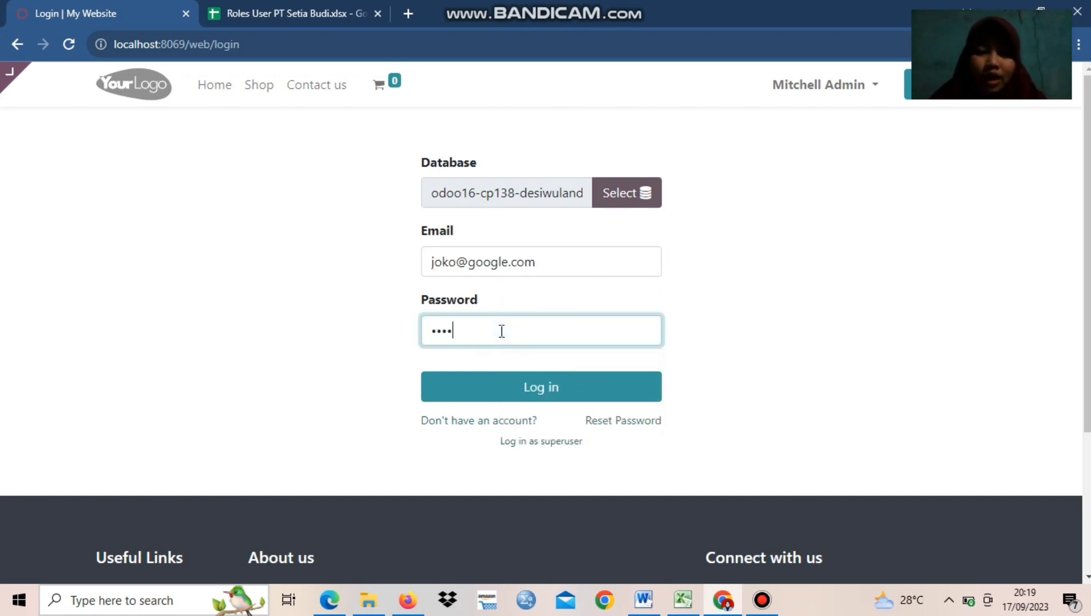
{"action": "type", "text": "•••"}
{"action": "left_click", "coordinate": [339, 11]}
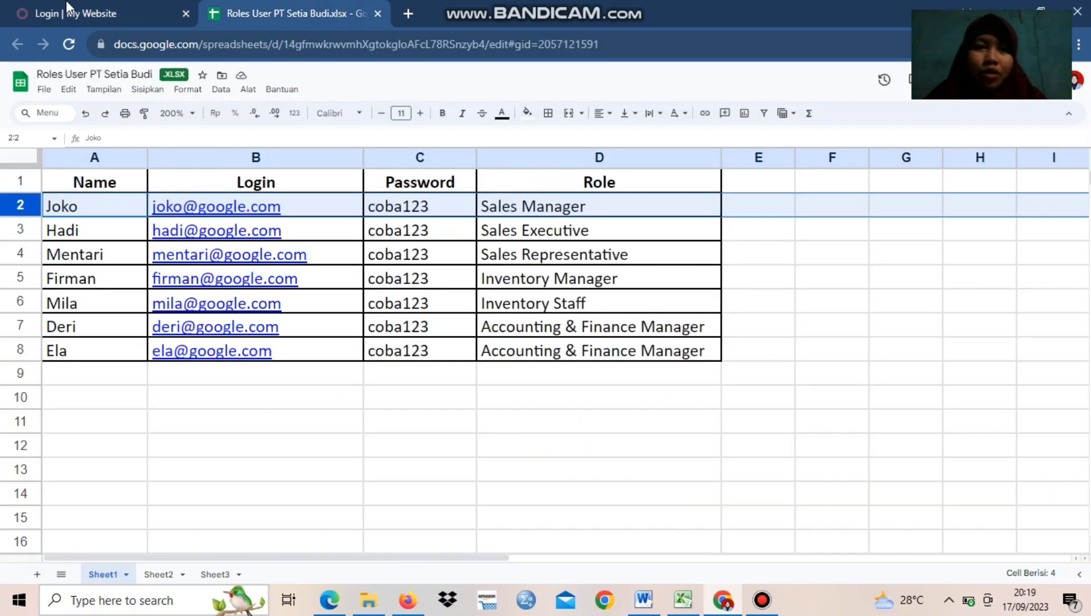
{"action": "key", "text": "ctrl+Tab"}
{"action": "left_click", "coordinate": [511, 385]}
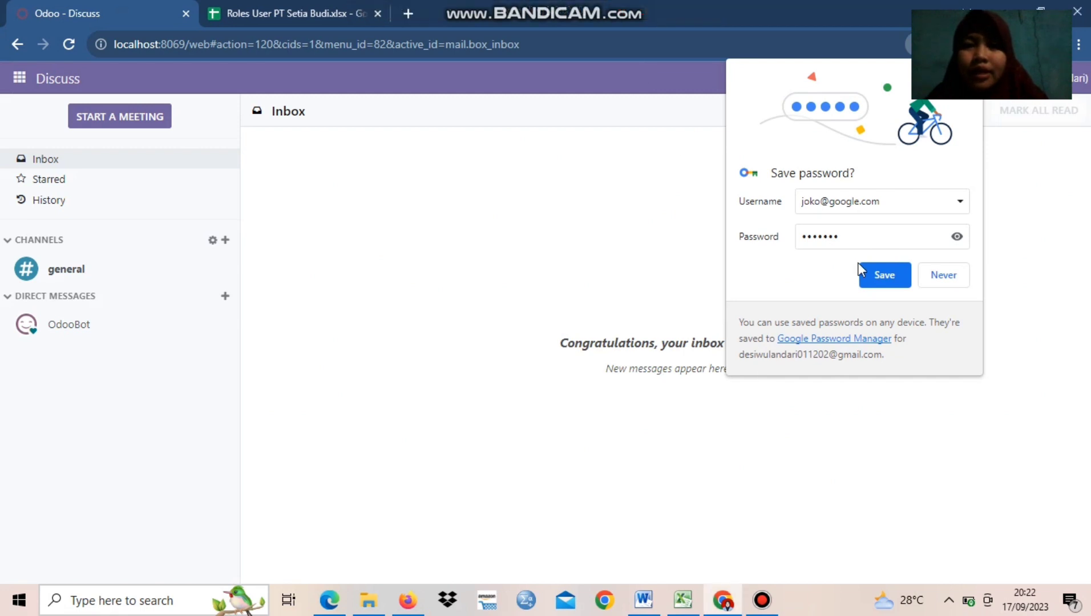
{"action": "left_click", "coordinate": [878, 275]}
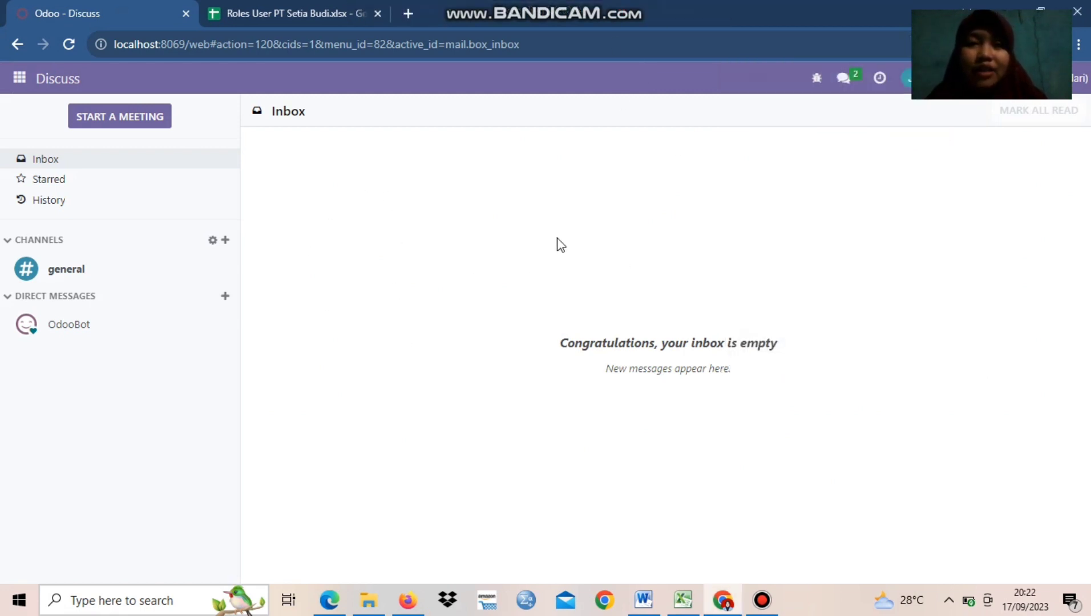
Open the Sales app and review the Orders, To Invoice and Products options available to the Sales Manager
{"action": "left_click", "coordinate": [16, 84]}
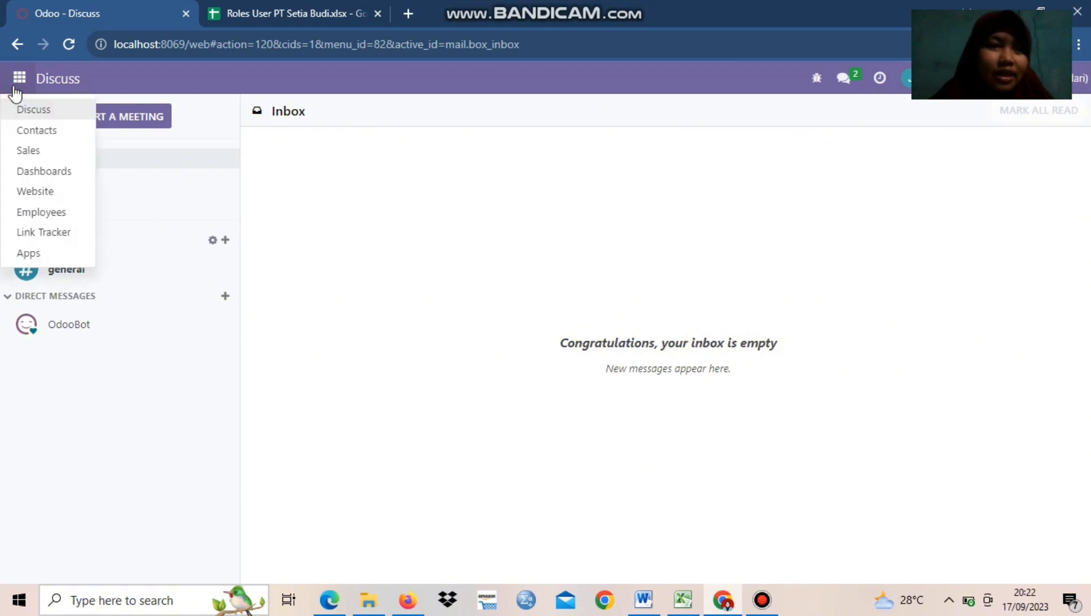
{"action": "left_click", "coordinate": [39, 155]}
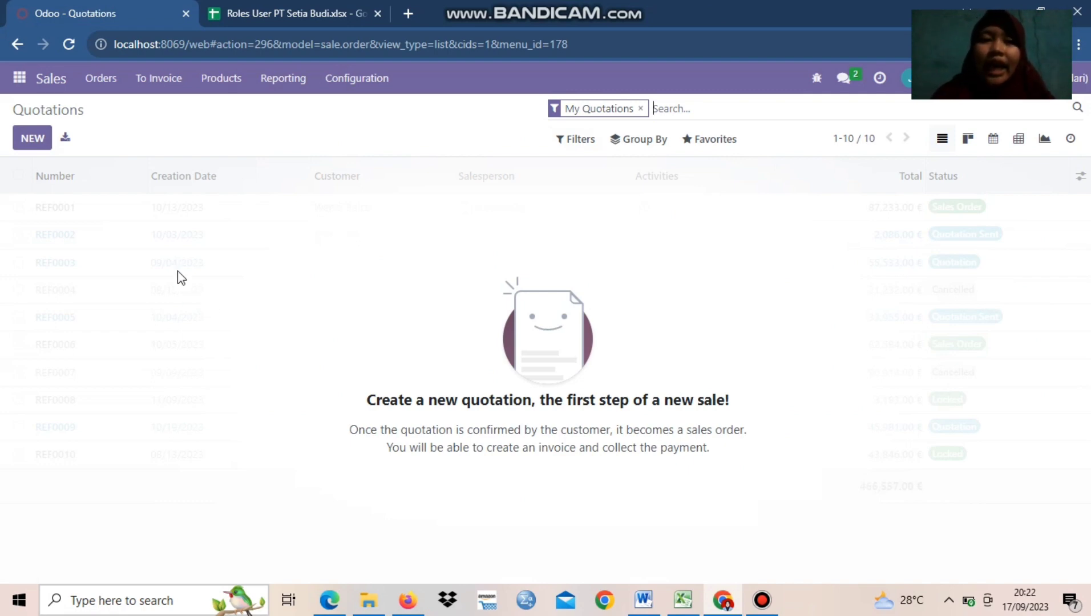
{"action": "left_click", "coordinate": [115, 95]}
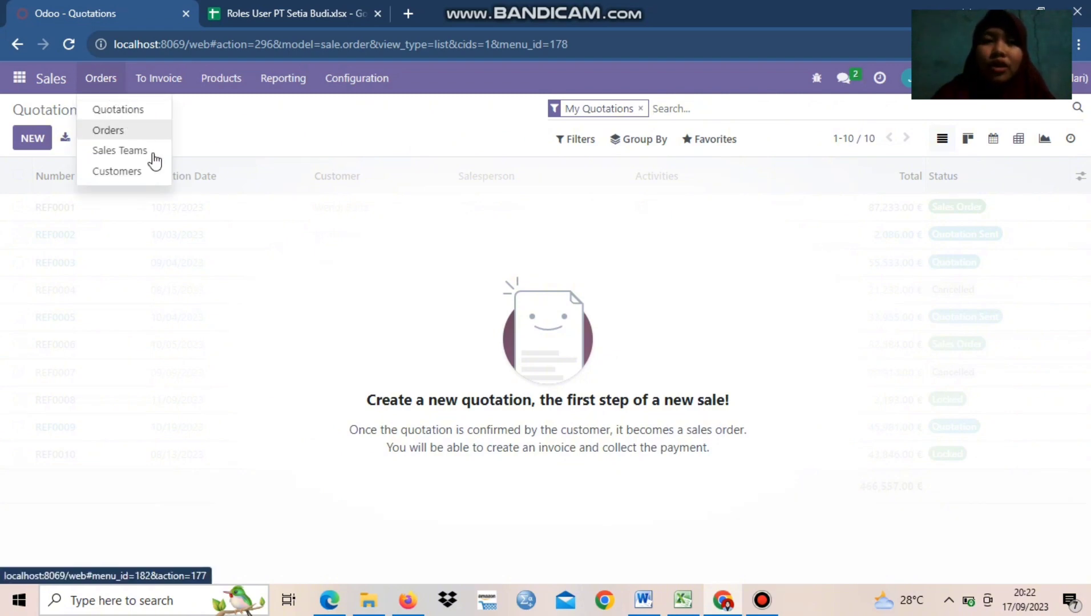
{"action": "left_click", "coordinate": [156, 84]}
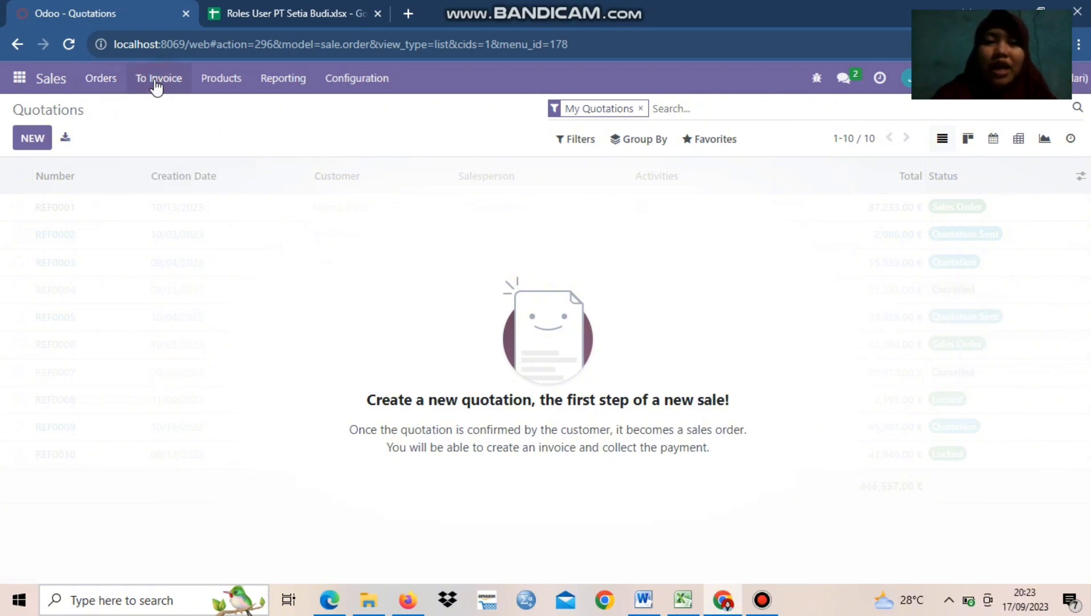
{"action": "left_click", "coordinate": [158, 85]}
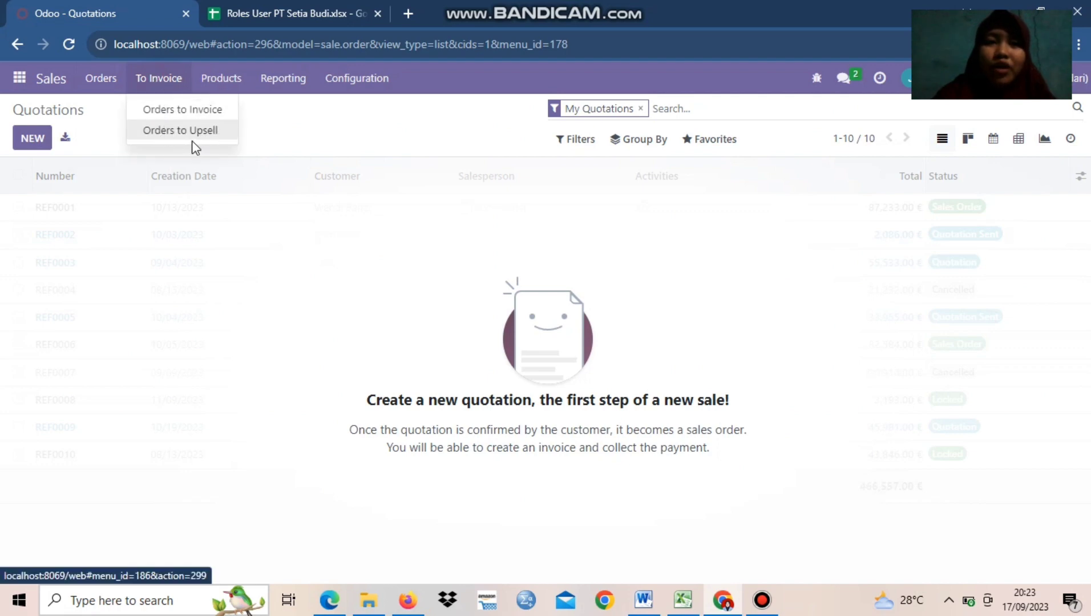
{"action": "mouse_move", "coordinate": [217, 90]}
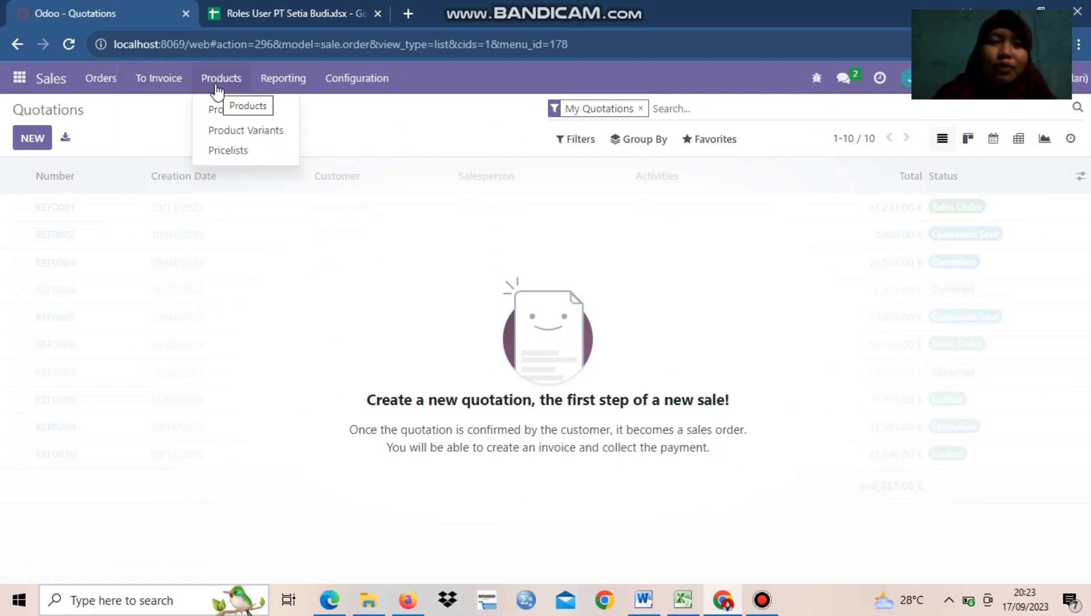
Review the Sales Analysis report and Configuration options as Sales Manager, and return to the Quotations list
{"action": "left_click", "coordinate": [278, 91]}
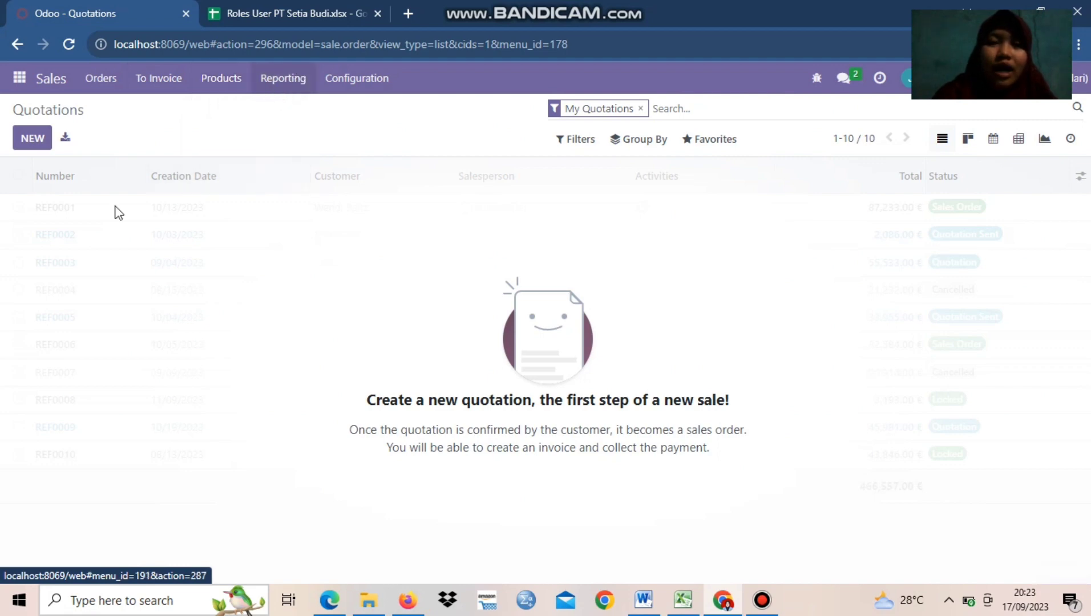
{"action": "left_click", "coordinate": [366, 90]}
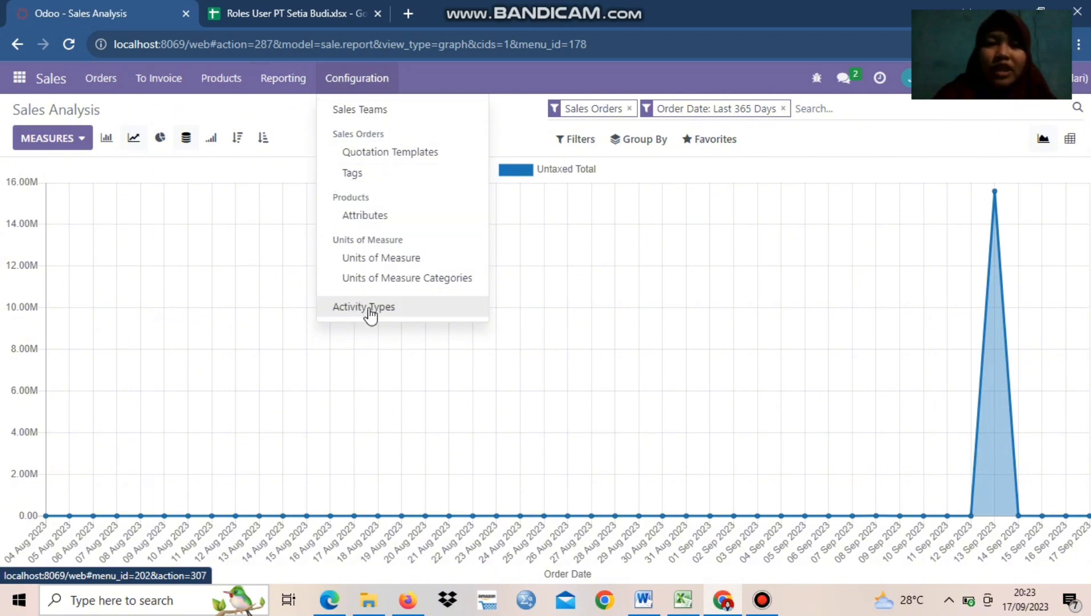
{"action": "left_click", "coordinate": [61, 81]}
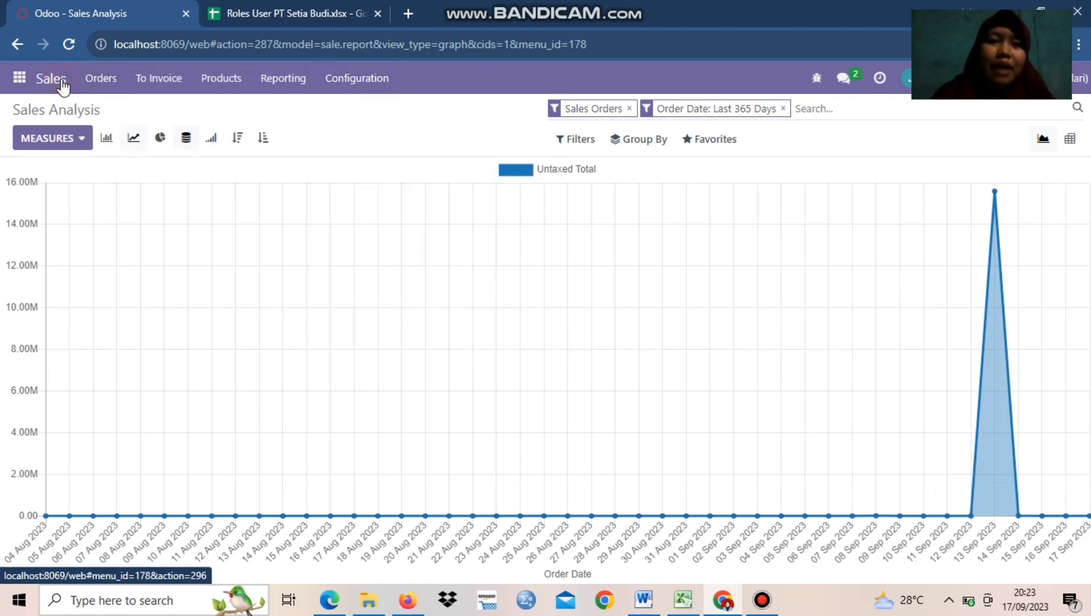
{"action": "left_click", "coordinate": [101, 80]}
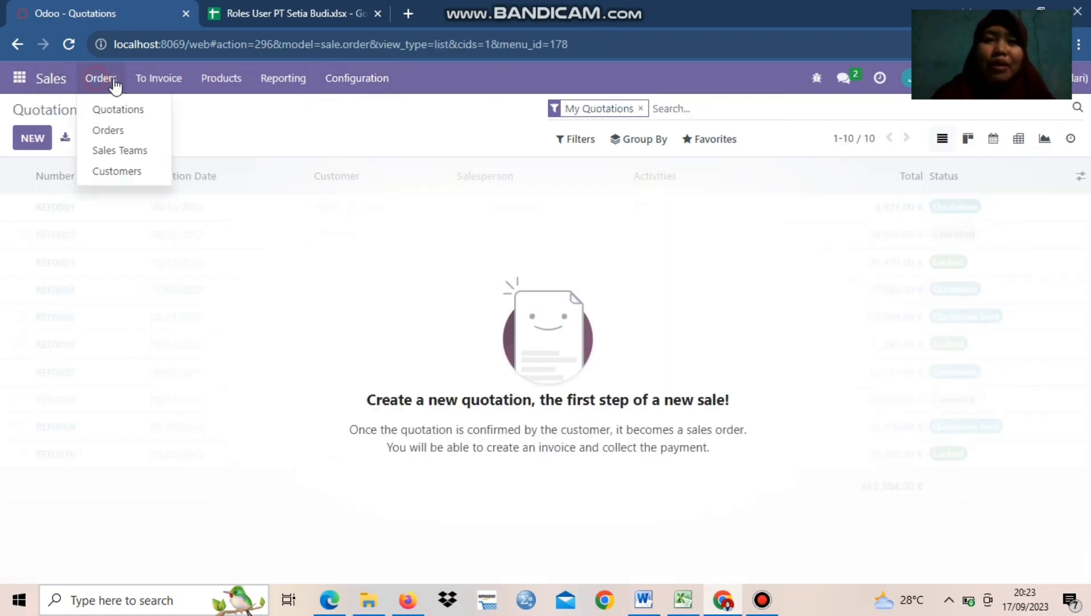
Check the Sales Executive's login in the roles spreadsheet, and log in to Odoo with that user's email and the prefilled password
{"action": "left_click", "coordinate": [250, 8]}
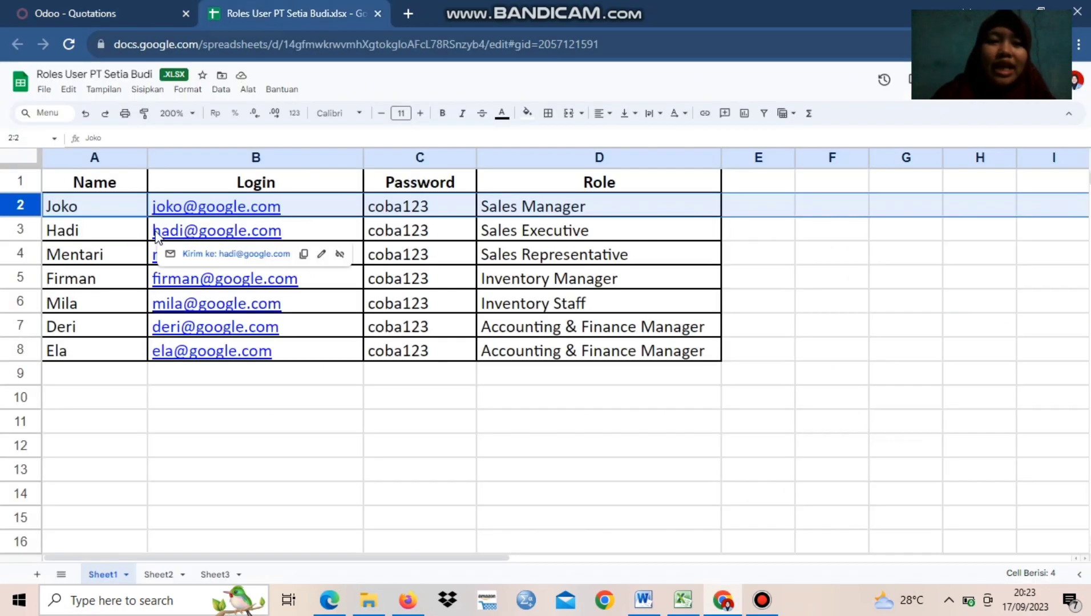
{"action": "left_click", "coordinate": [116, 8]}
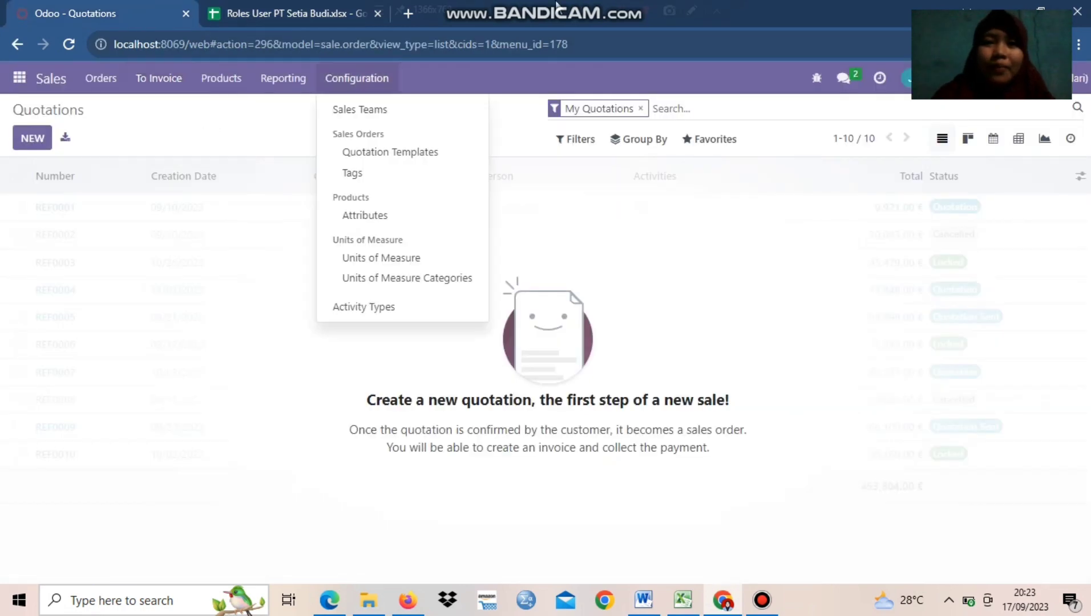
{"action": "mouse_move", "coordinate": [603, 12]}
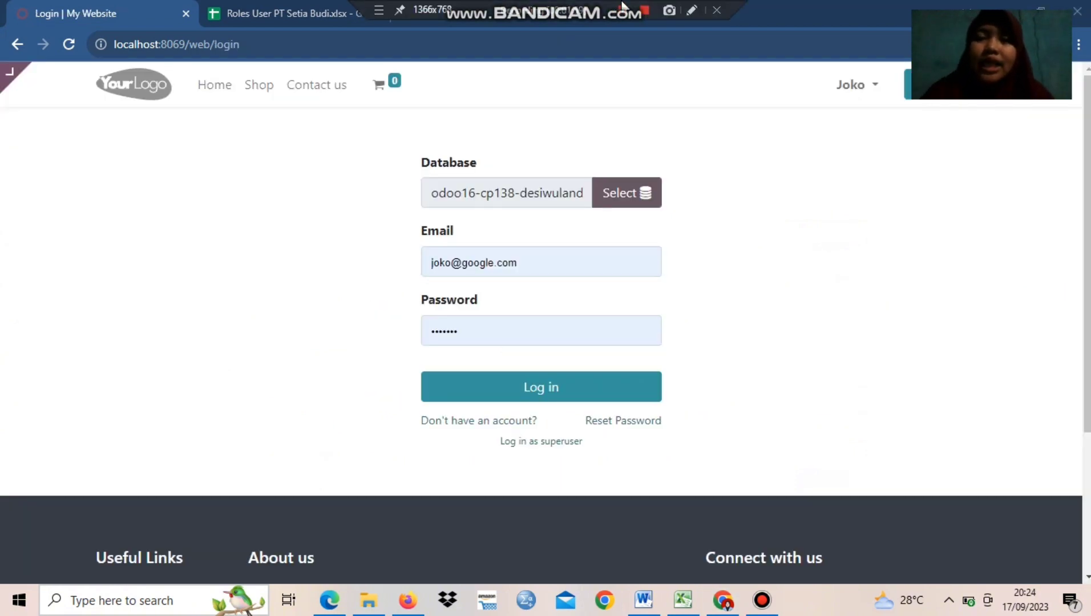
{"action": "left_click", "coordinate": [452, 271]}
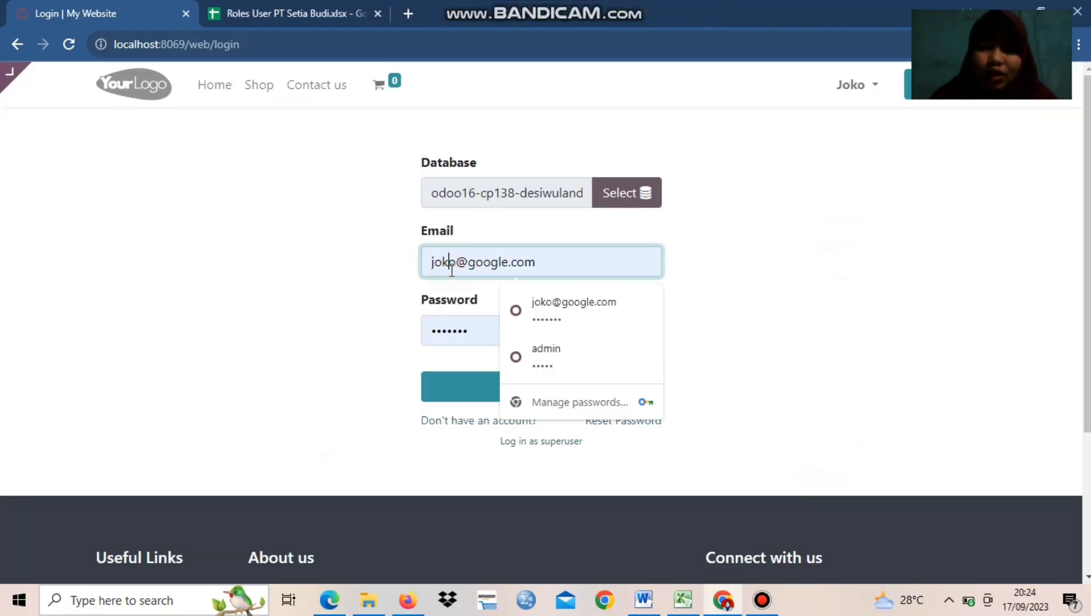
{"action": "key", "text": "Delete"}
{"action": "key", "text": "BackSpace"}
{"action": "key", "text": "BackSpace"}
{"action": "key", "text": "BackSpace"}
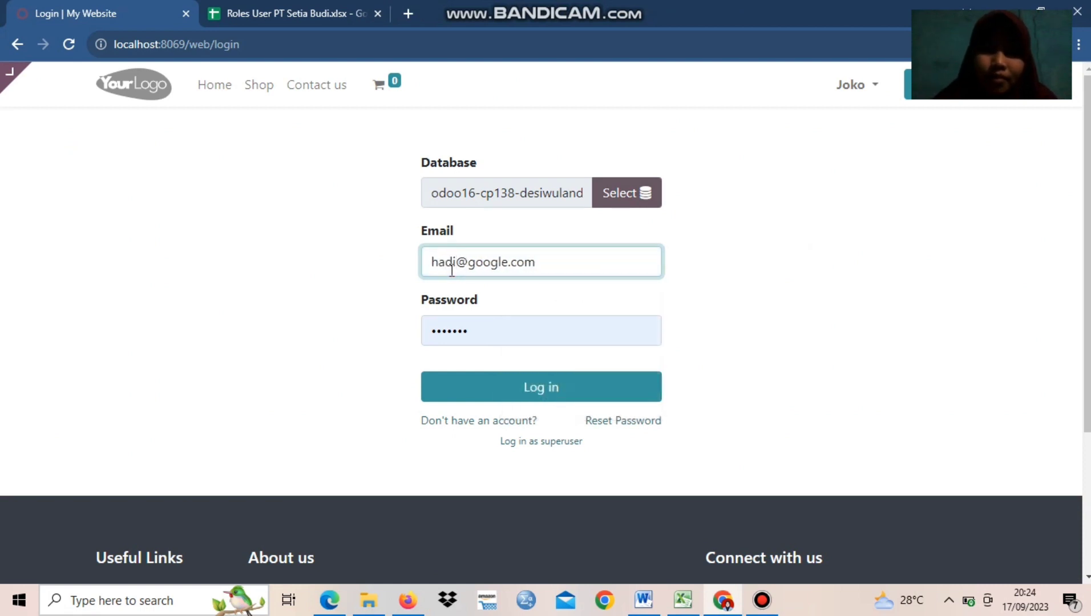
{"action": "left_click", "coordinate": [482, 330]}
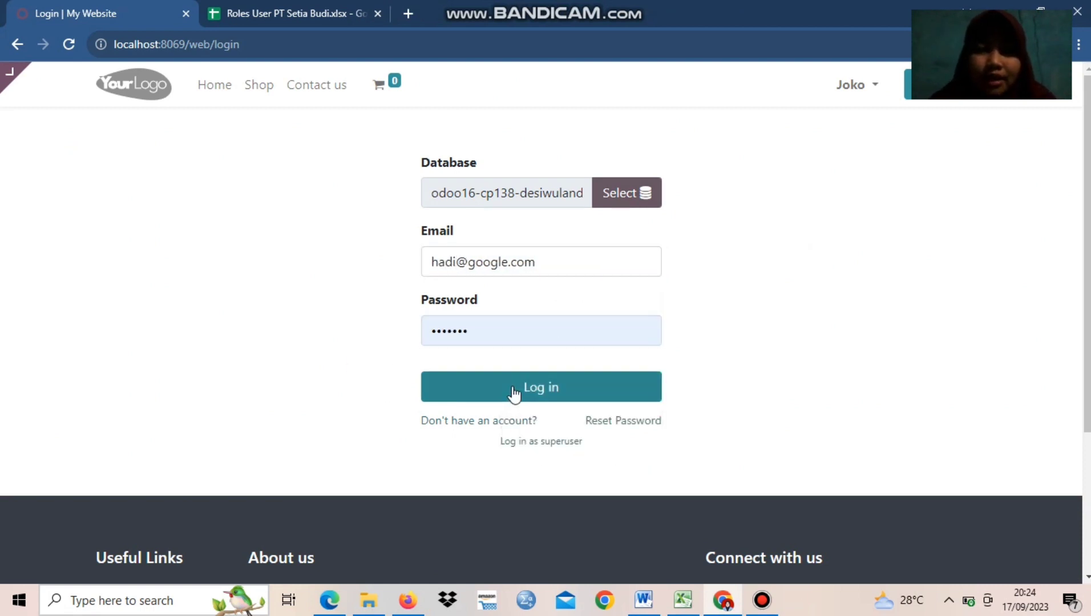
{"action": "left_click", "coordinate": [512, 388]}
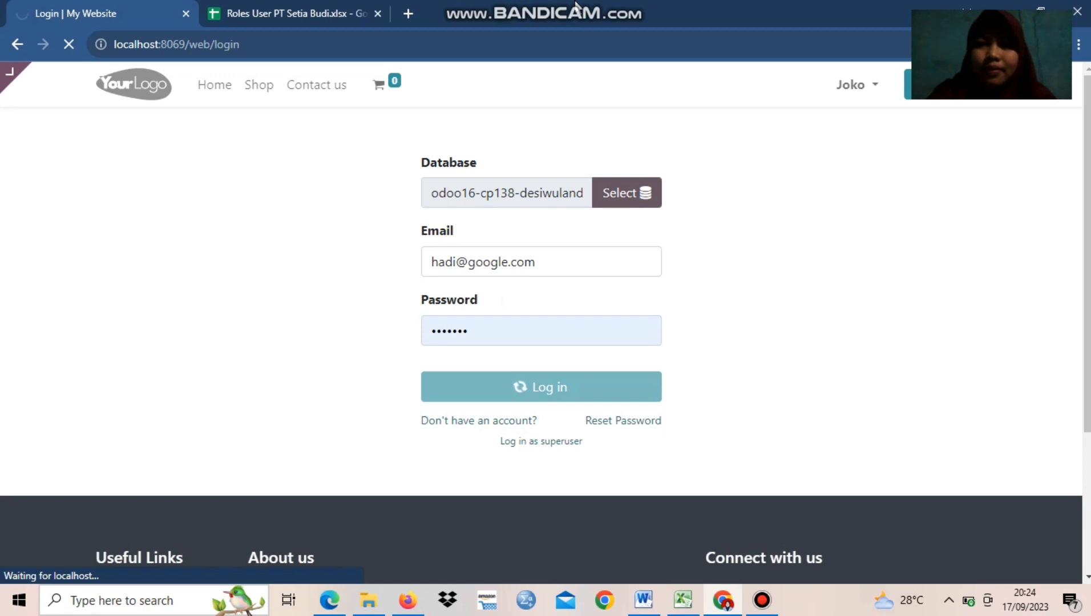
Open the Sales app as Sales Executive and review the available Orders, To Invoice and Products options
{"action": "mouse_move", "coordinate": [594, 8]}
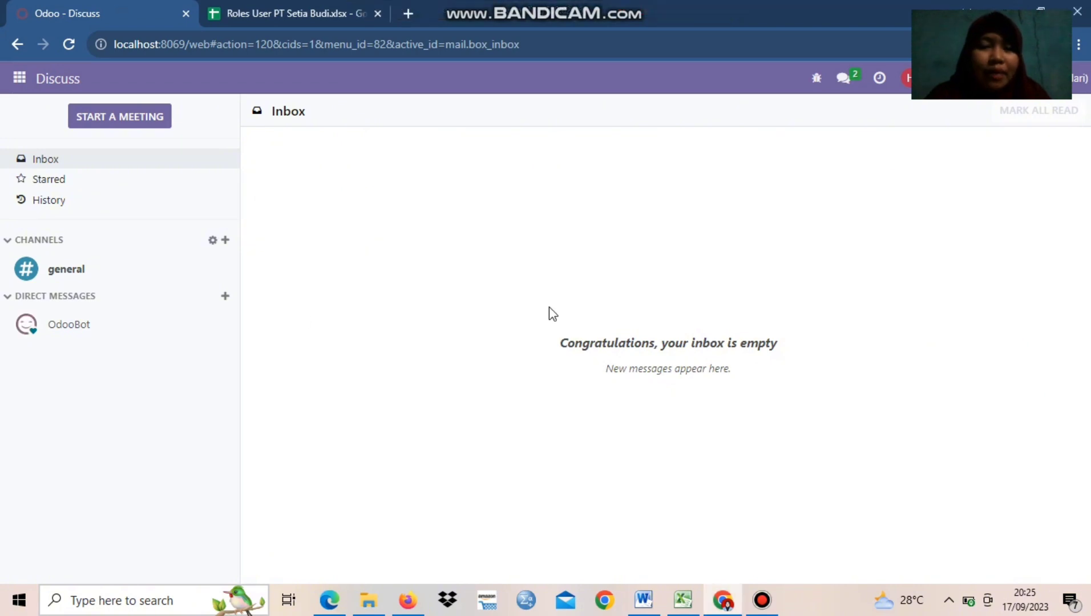
{"action": "left_click", "coordinate": [21, 78]}
{"action": "left_click", "coordinate": [45, 152]}
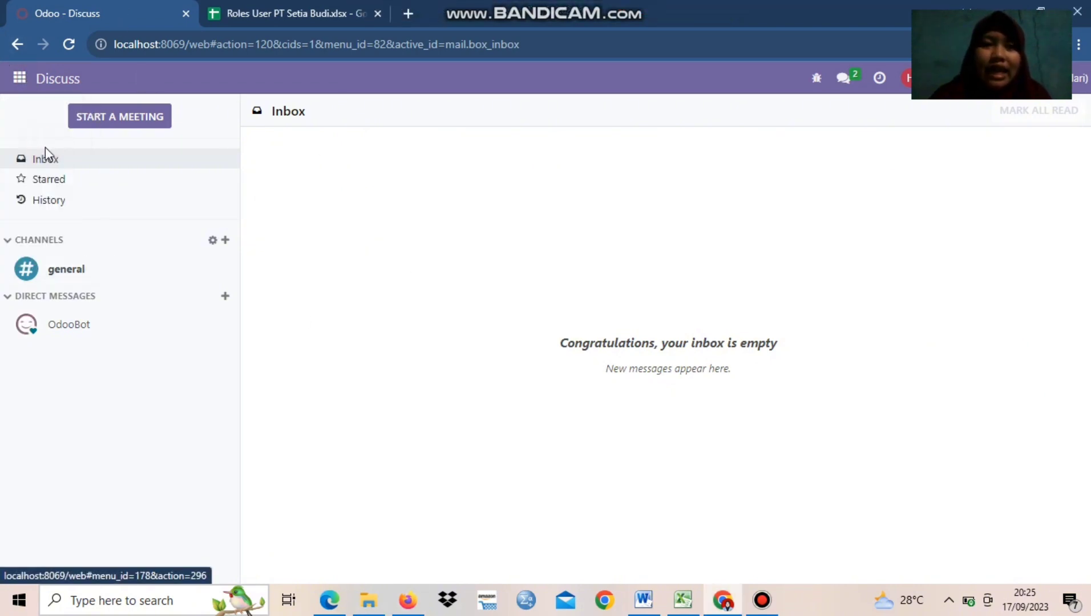
{"action": "left_click", "coordinate": [21, 79]}
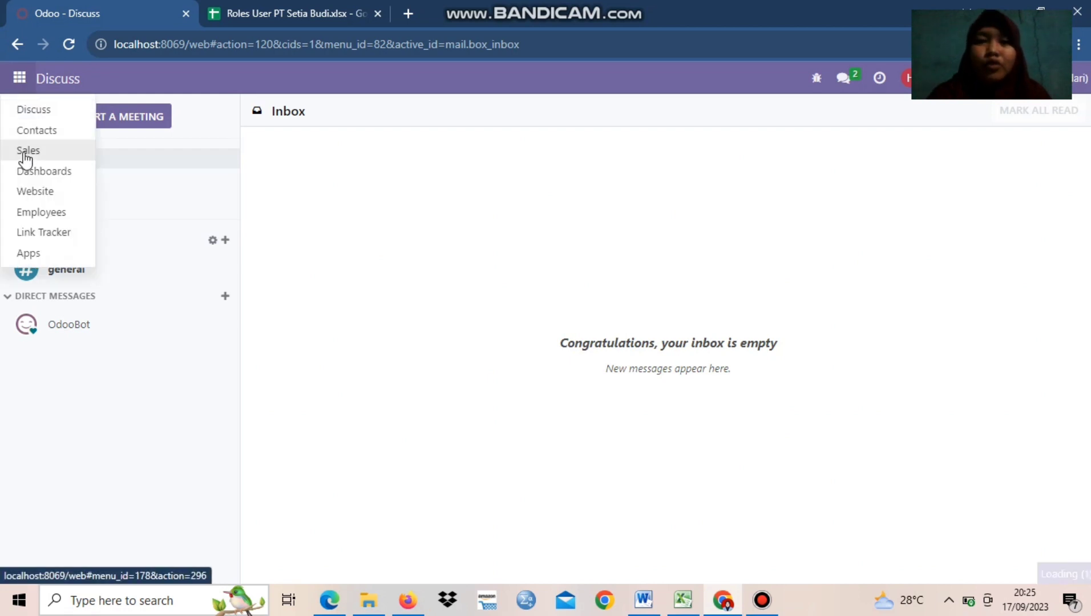
{"action": "left_click", "coordinate": [26, 153]}
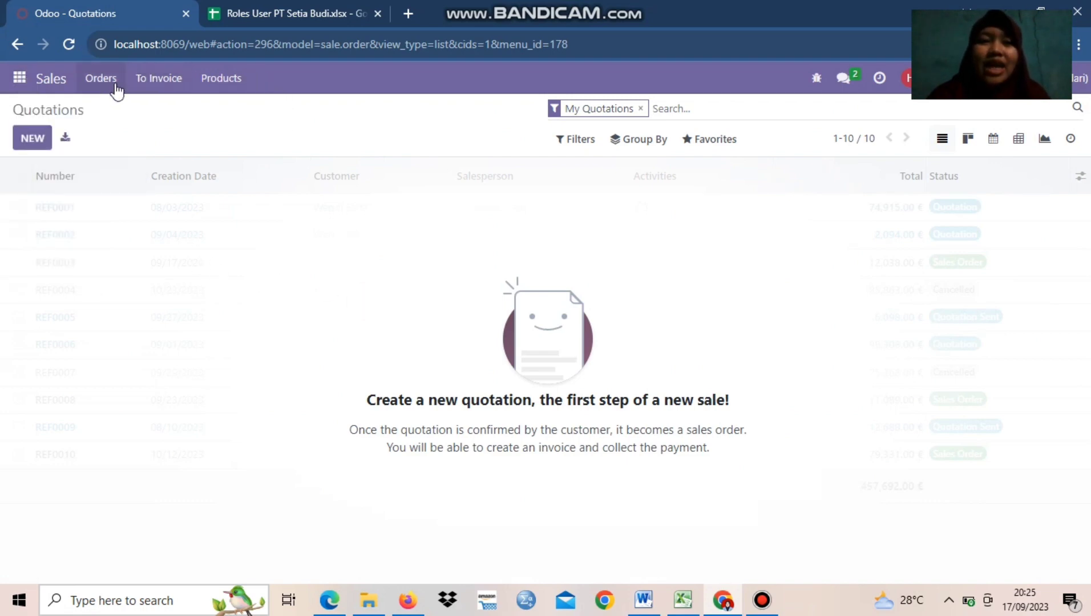
{"action": "left_click", "coordinate": [91, 83]}
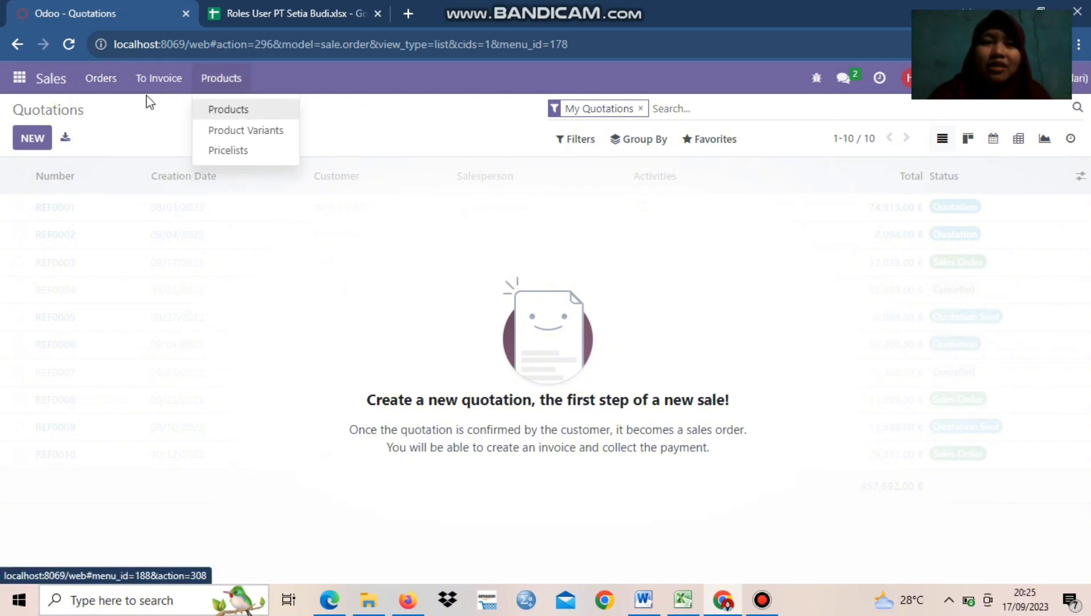
Recheck the To Invoice, Products and Orders options in the Sales Executive's Sales app, and close the open option list
{"action": "mouse_move", "coordinate": [146, 86]}
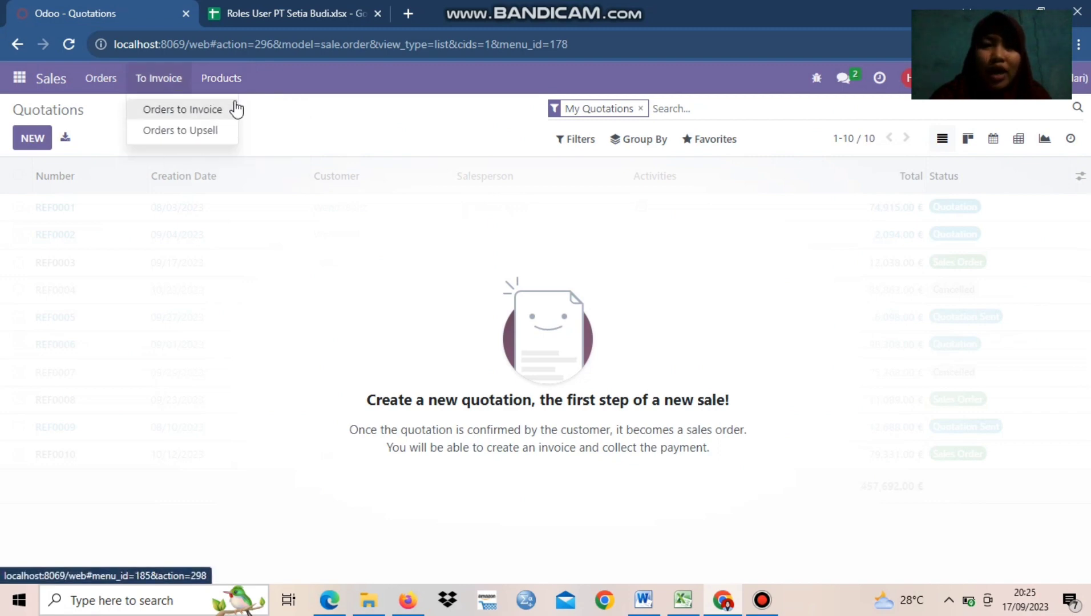
{"action": "mouse_move", "coordinate": [231, 81]}
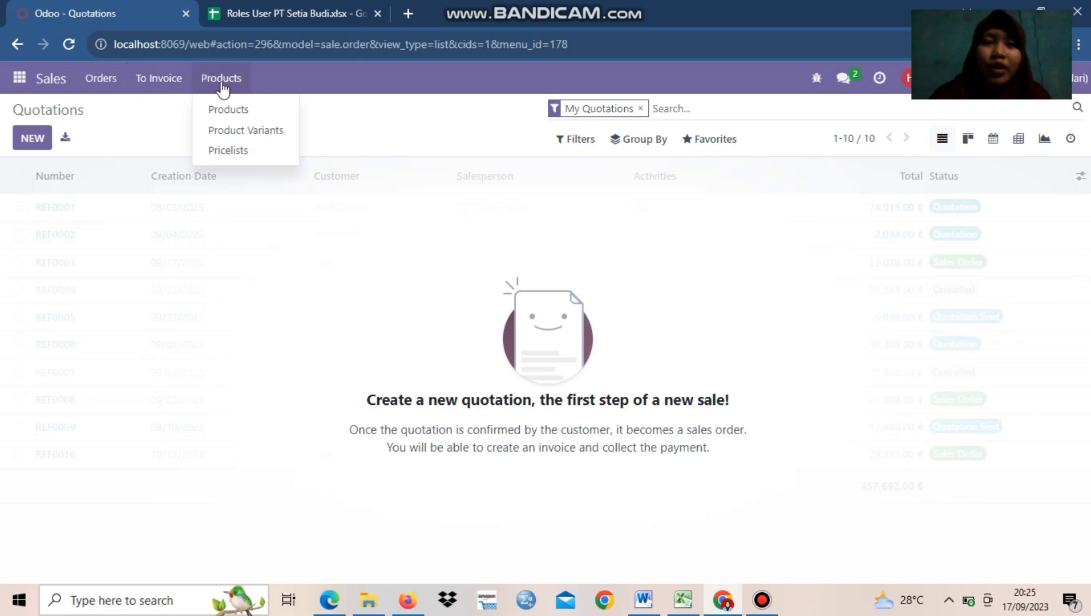
{"action": "mouse_move", "coordinate": [103, 86]}
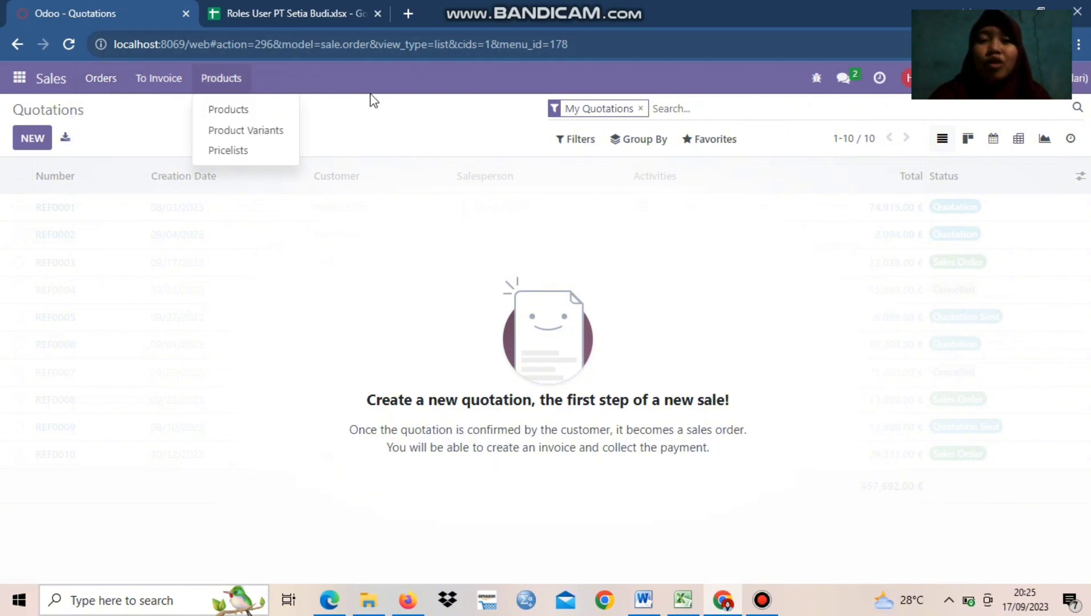
{"action": "left_click", "coordinate": [334, 121]}
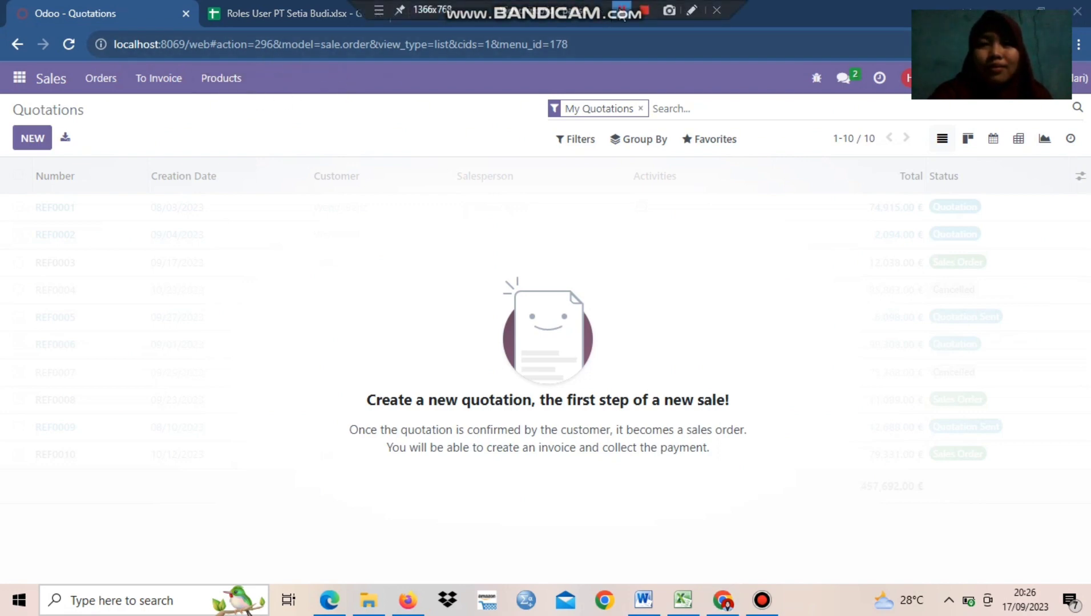
Look up the Sales Representative's login in the roles spreadsheet, and return to Odoo
{"action": "left_click", "coordinate": [288, 13]}
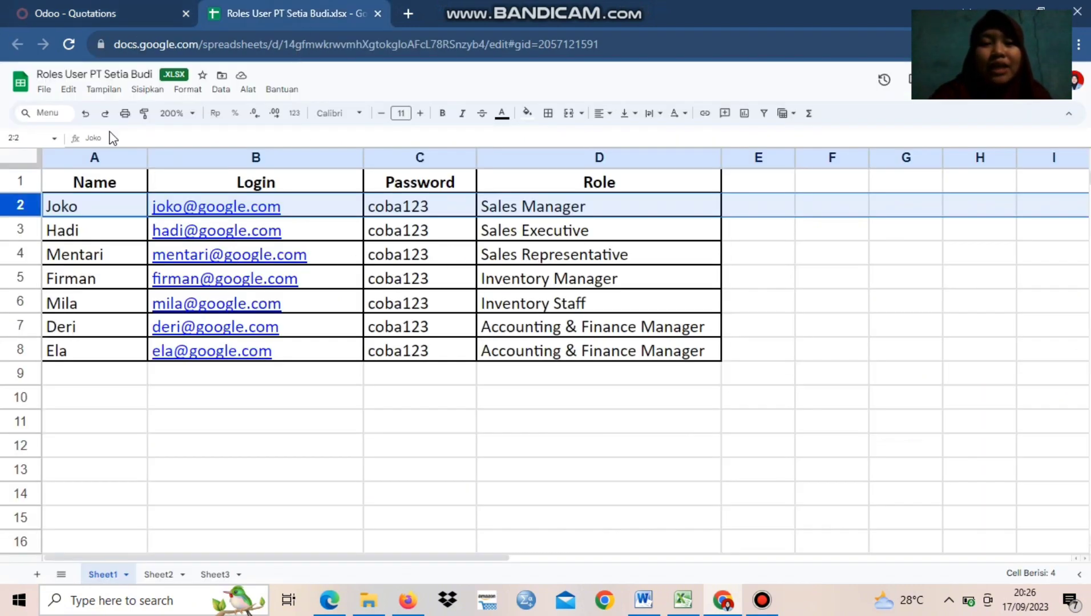
{"action": "left_click", "coordinate": [96, 9]}
{"action": "mouse_move", "coordinate": [540, 6]}
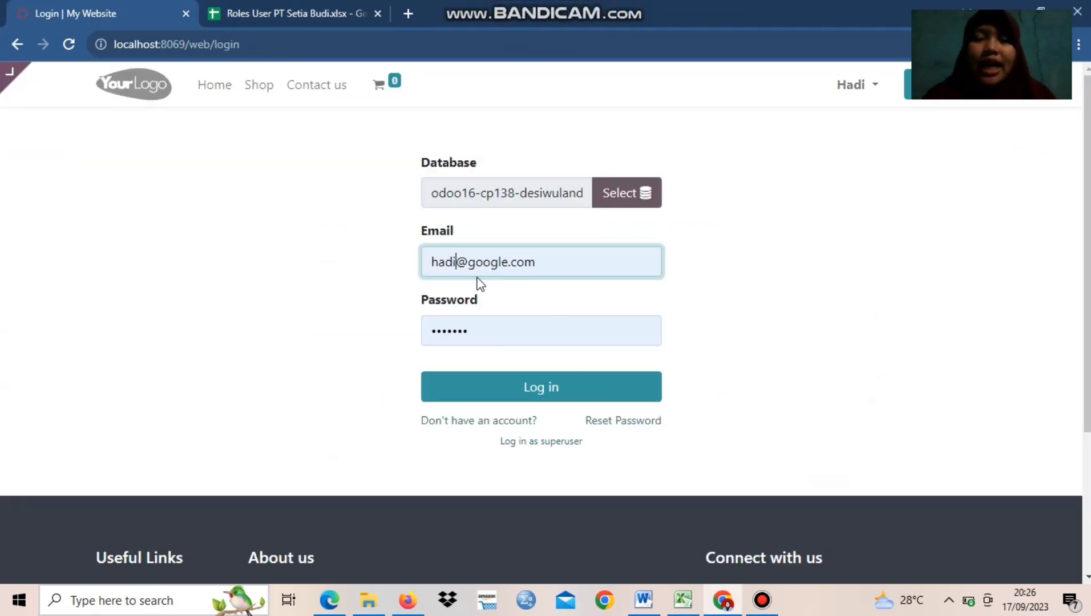
Replace the login email with the Sales Representative's, log in with the prefilled password, and save the credentials in the browser
{"action": "key", "text": "BackSpace"}
{"action": "key", "text": "BackSpace"}
{"action": "key", "text": "BackSpace"}
{"action": "key", "text": "BackSpace"}
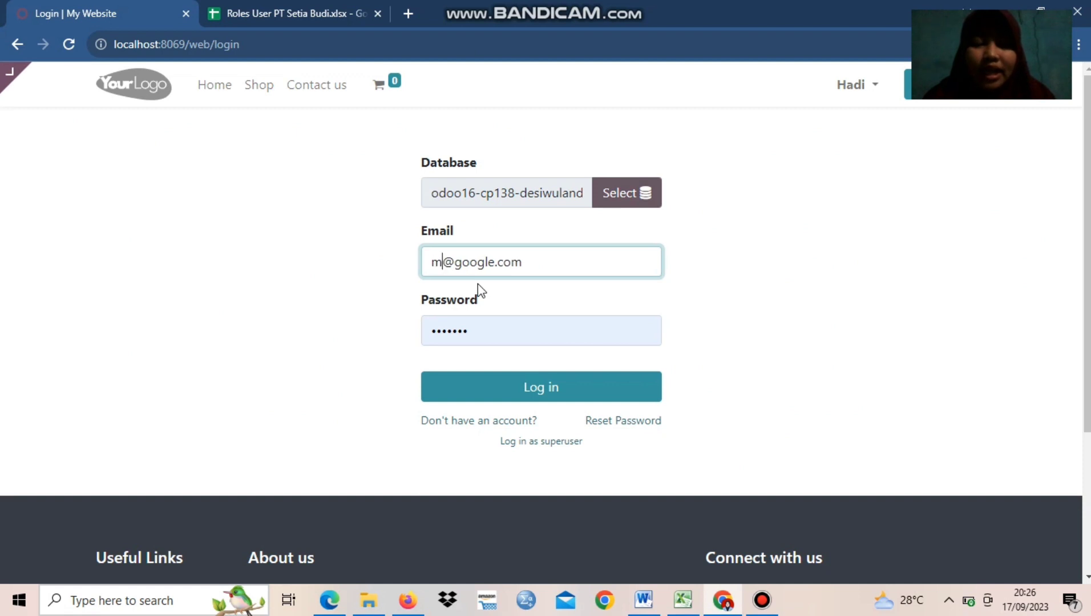
{"action": "key", "text": "BackSpace"}
{"action": "key", "text": "BackSpace"}
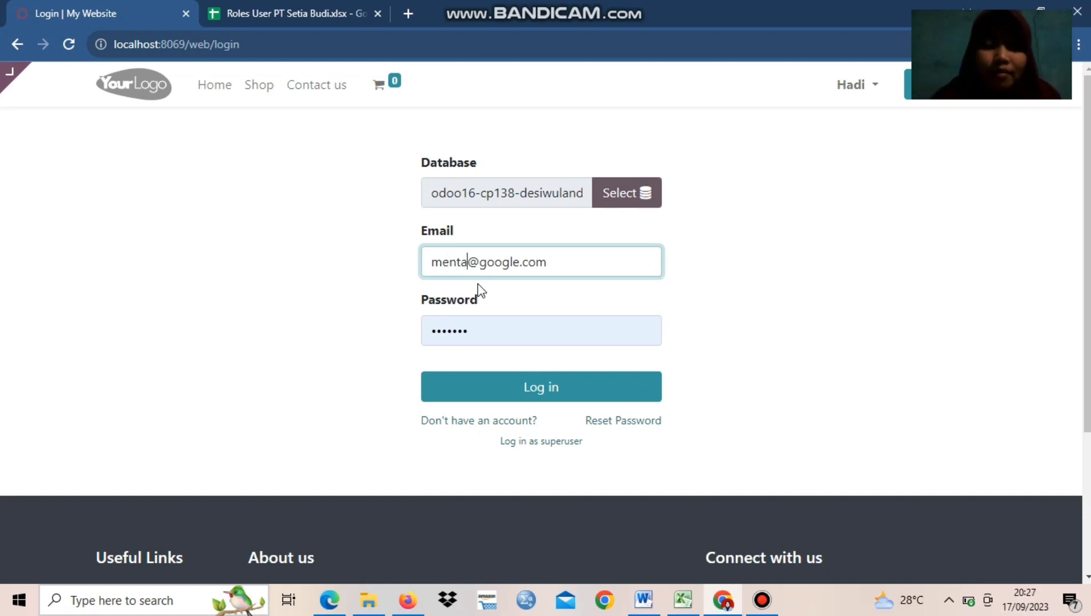
{"action": "left_click", "coordinate": [483, 338]}
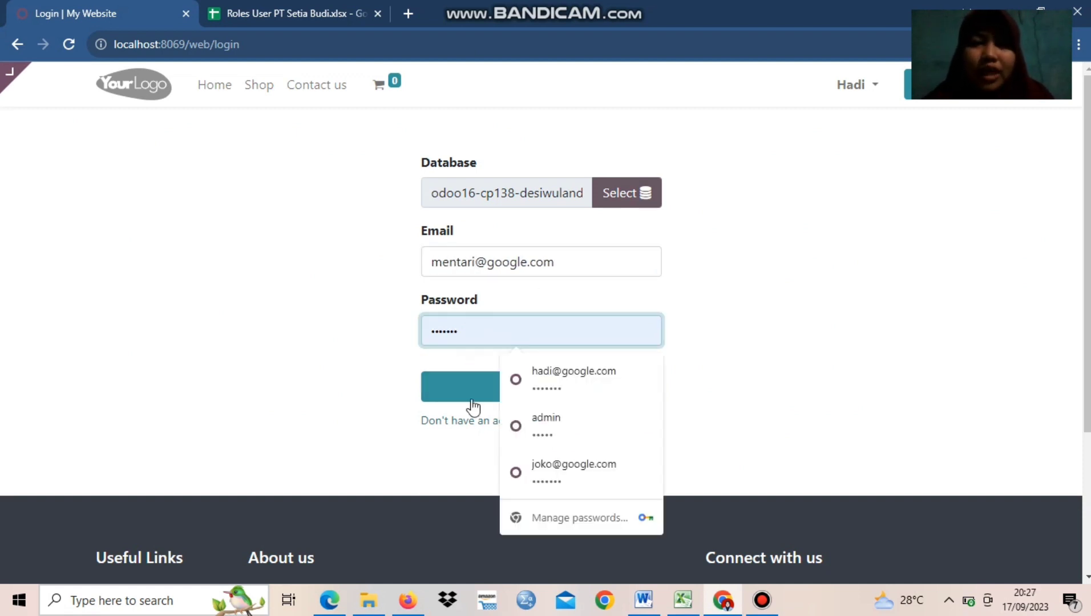
{"action": "left_click", "coordinate": [470, 397]}
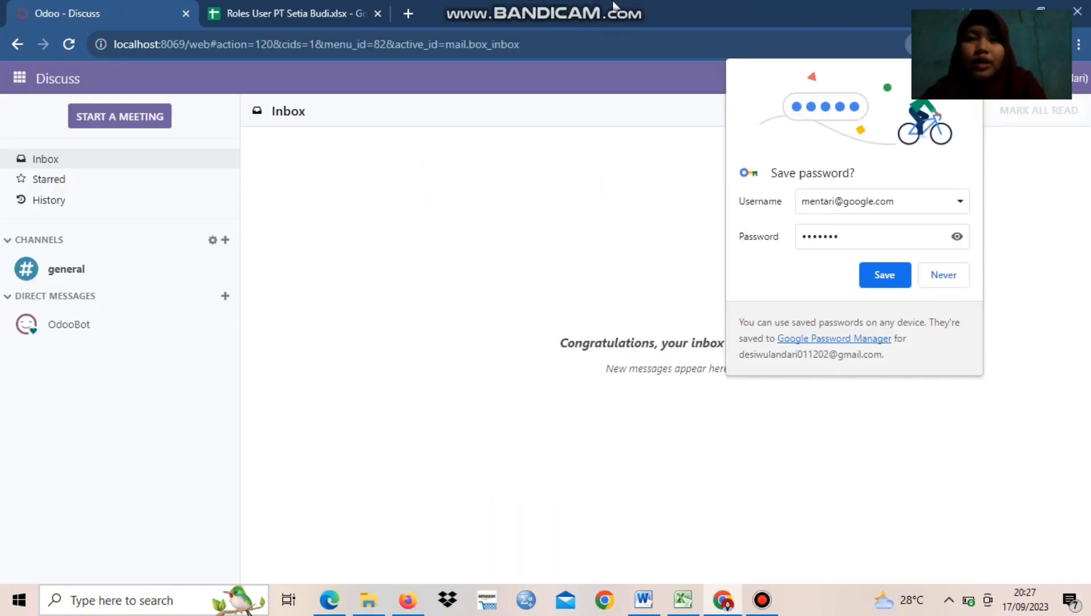
{"action": "left_click", "coordinate": [893, 277]}
Open the Sales app as Sales Representative and review the available Orders, To Invoice and Products options
{"action": "left_click", "coordinate": [19, 78]}
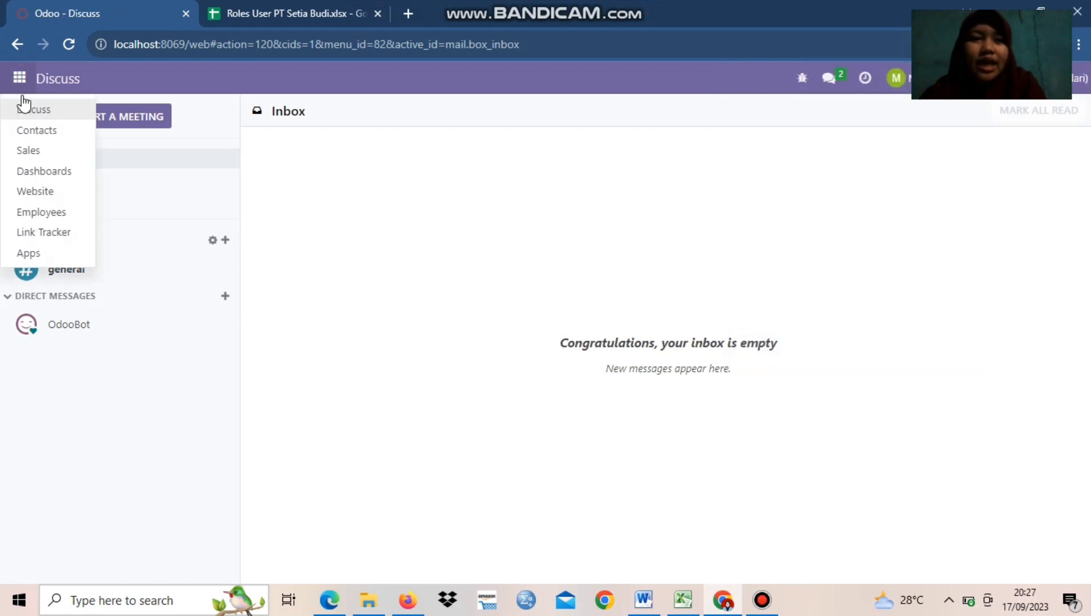
{"action": "left_click", "coordinate": [28, 152]}
{"action": "mouse_move", "coordinate": [623, 19]}
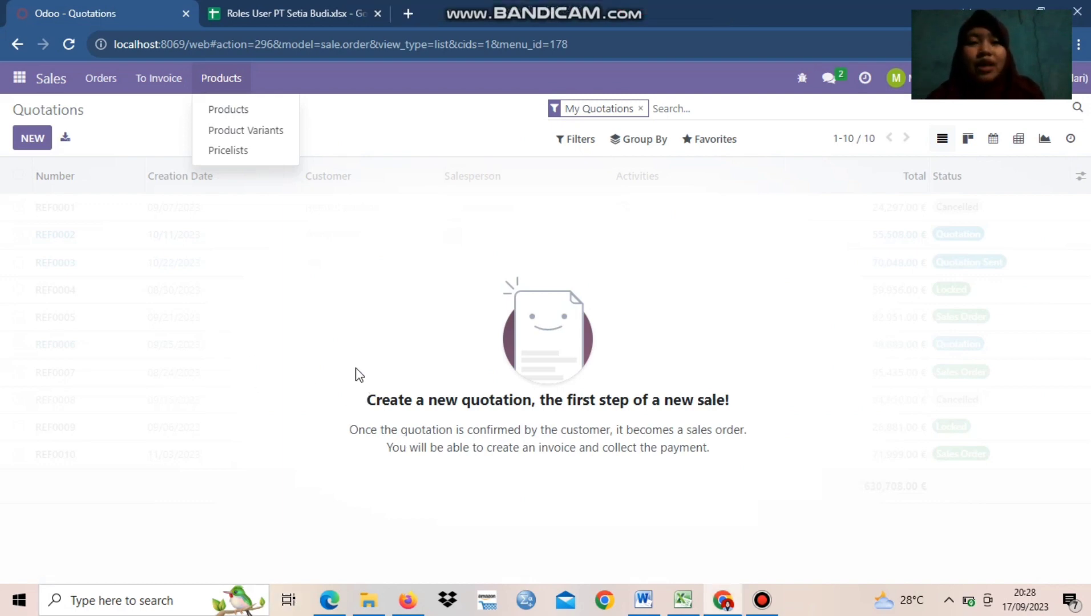
{"action": "left_click", "coordinate": [90, 81]}
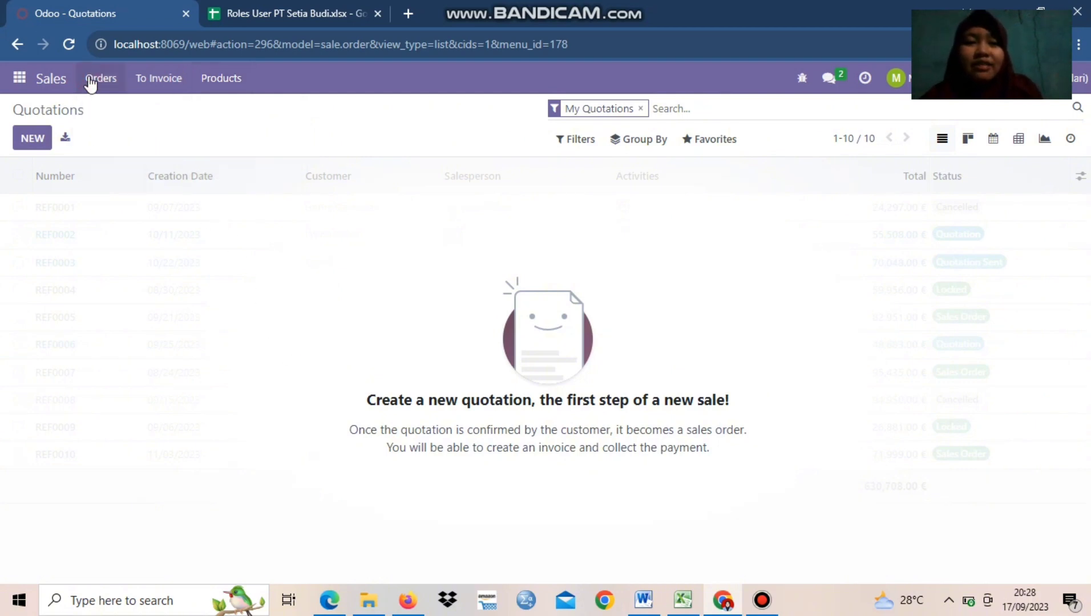
{"action": "left_click", "coordinate": [143, 83]}
{"action": "left_click", "coordinate": [217, 80]}
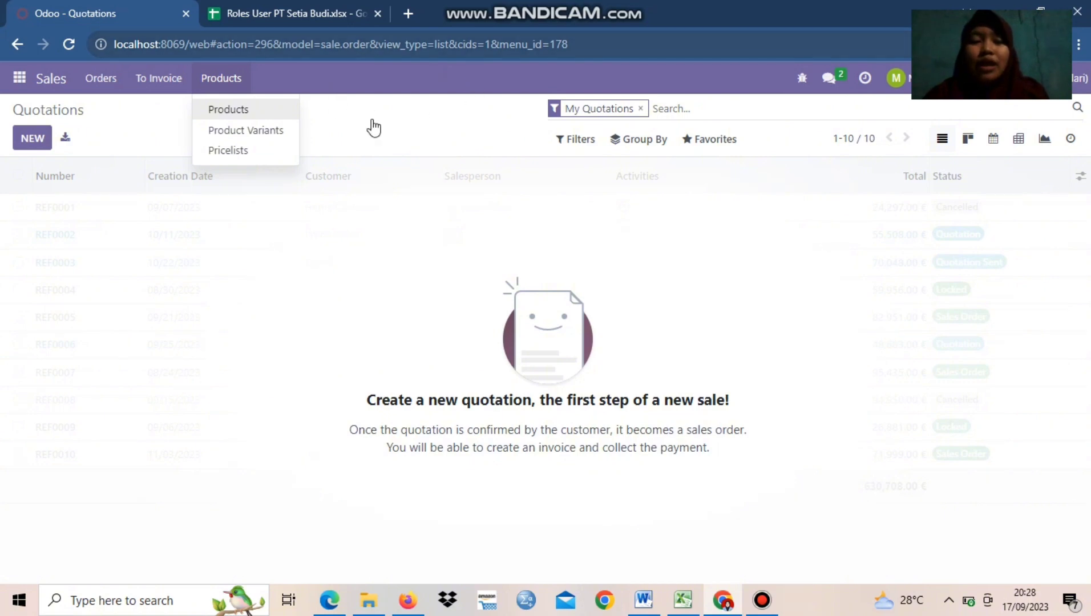
{"action": "mouse_move", "coordinate": [184, 86]}
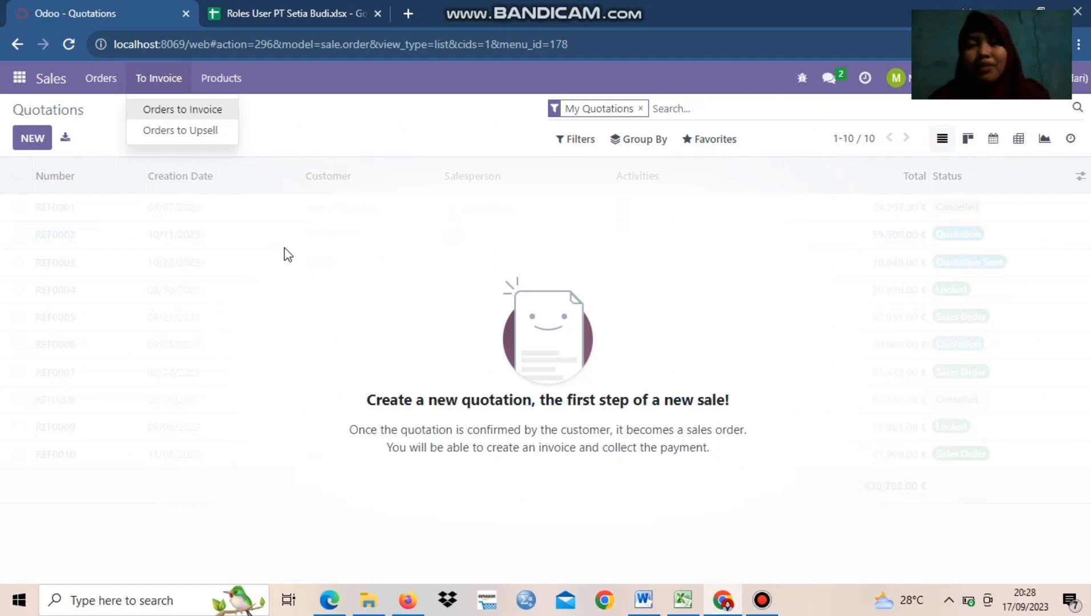
{"action": "left_click", "coordinate": [302, 108]}
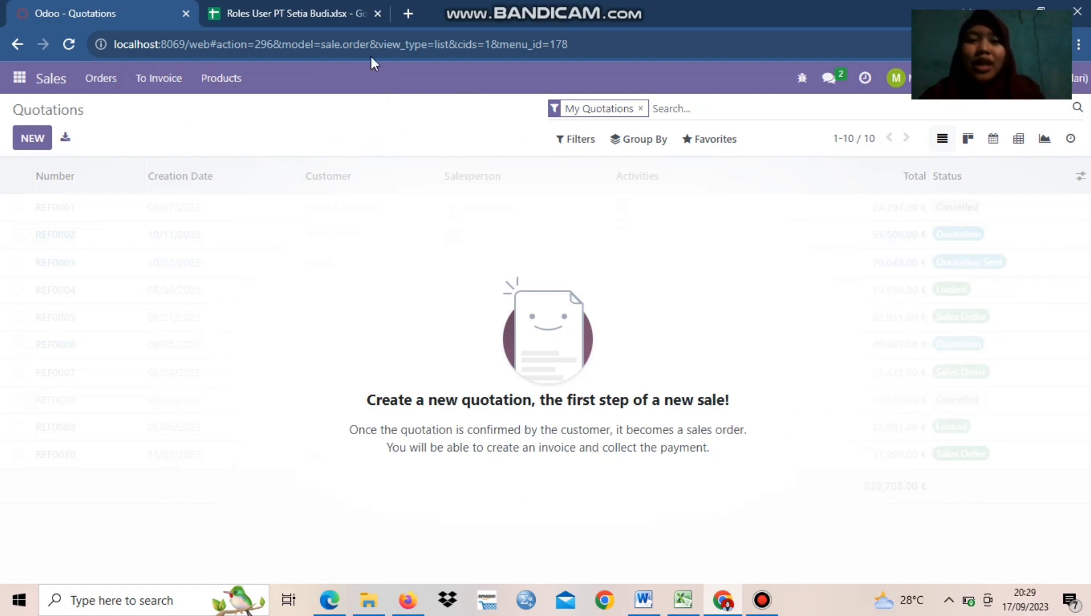
Find the Inventory Manager's row in the roles spreadsheet, log in to Odoo with that user's email and the prefilled password, and save the credentials
{"action": "left_click", "coordinate": [310, 12]}
{"action": "left_click", "coordinate": [16, 277]}
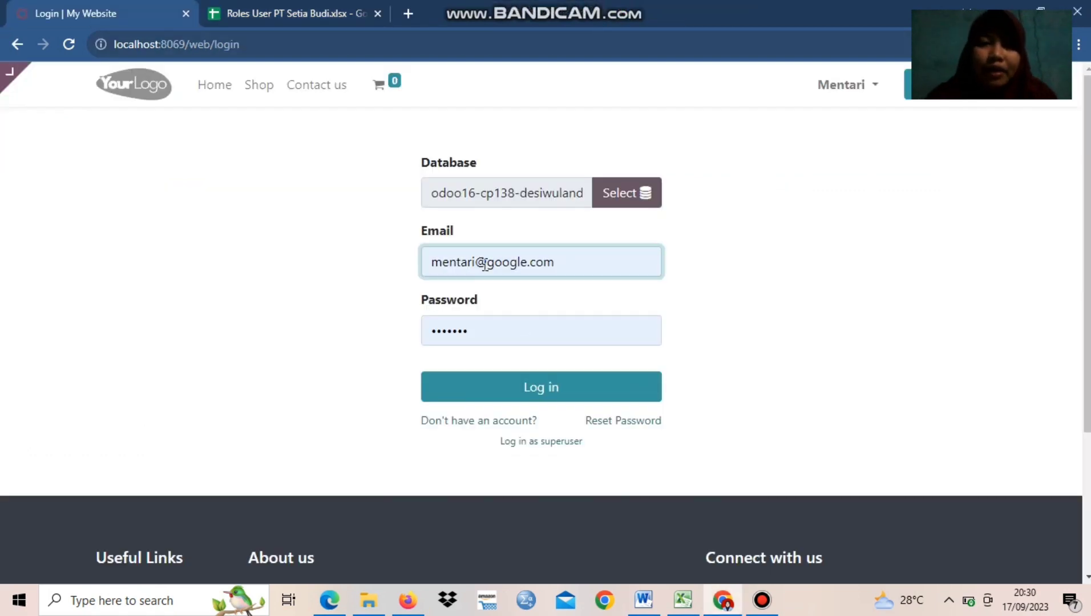
{"action": "left_click", "coordinate": [485, 265]}
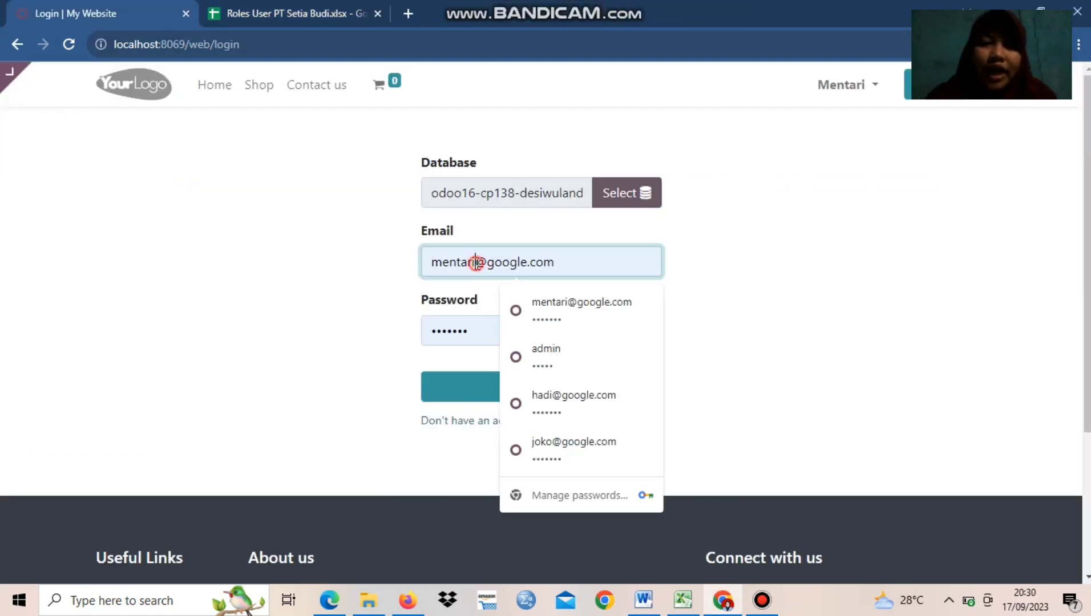
{"action": "key", "text": "BackSpace"}
{"action": "key", "text": "BackSpace"}
{"action": "key", "text": "BackSpace"}
{"action": "key", "text": "BackSpace"}
{"action": "key", "text": "BackSpace"}
{"action": "key", "text": "BackSpace"}
{"action": "key", "text": "BackSpace"}
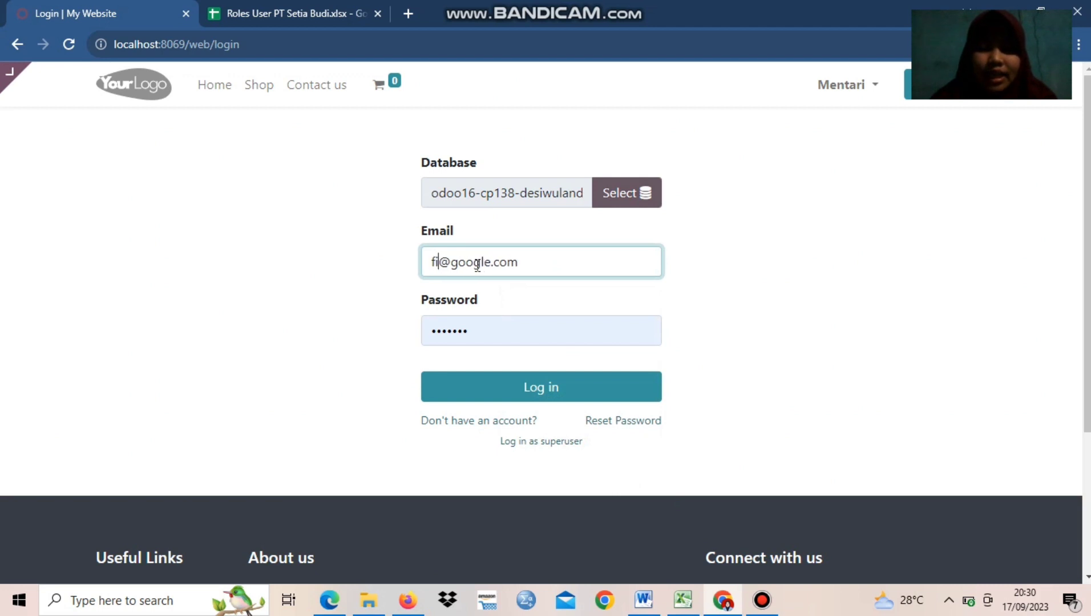
{"action": "left_click", "coordinate": [508, 382]}
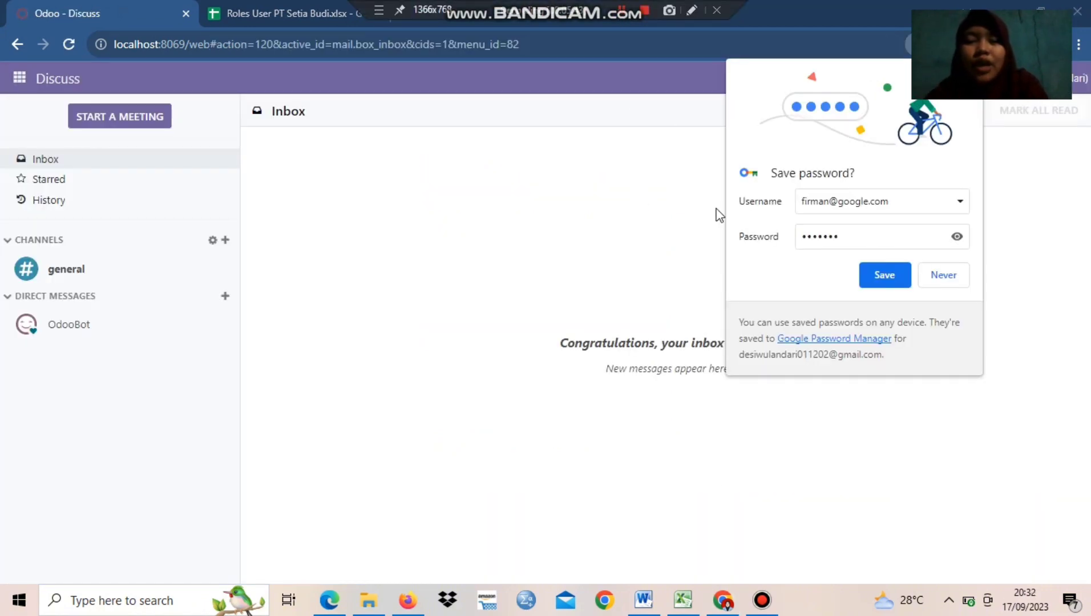
{"action": "left_click", "coordinate": [885, 276]}
Open the Inventory app as Inventory Manager and review its Operations, Products and Configuration options and the list of accessible apps
{"action": "left_click", "coordinate": [16, 79]}
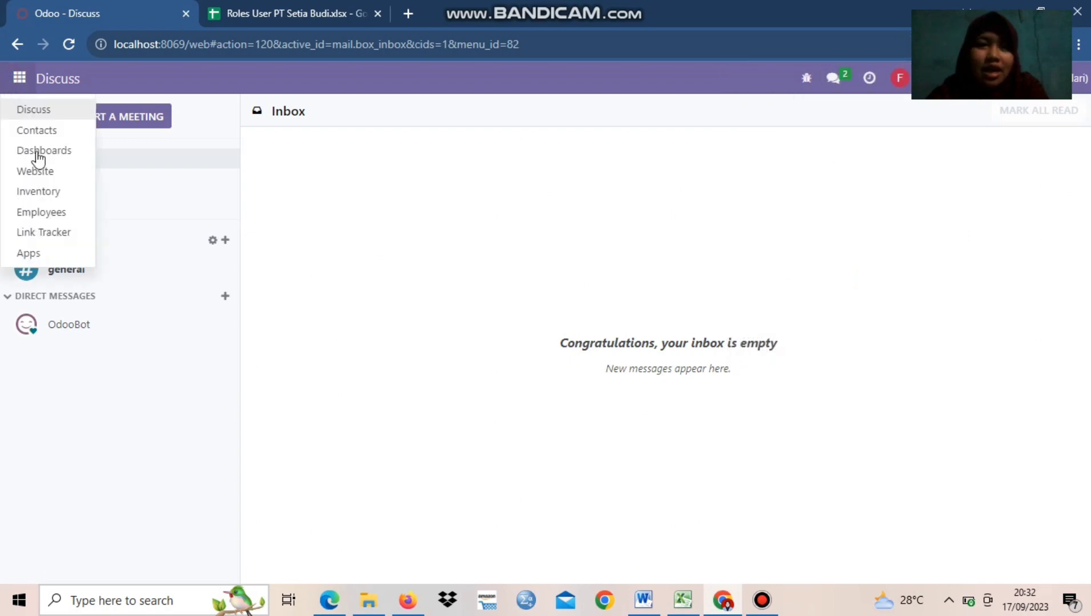
{"action": "left_click", "coordinate": [69, 195]}
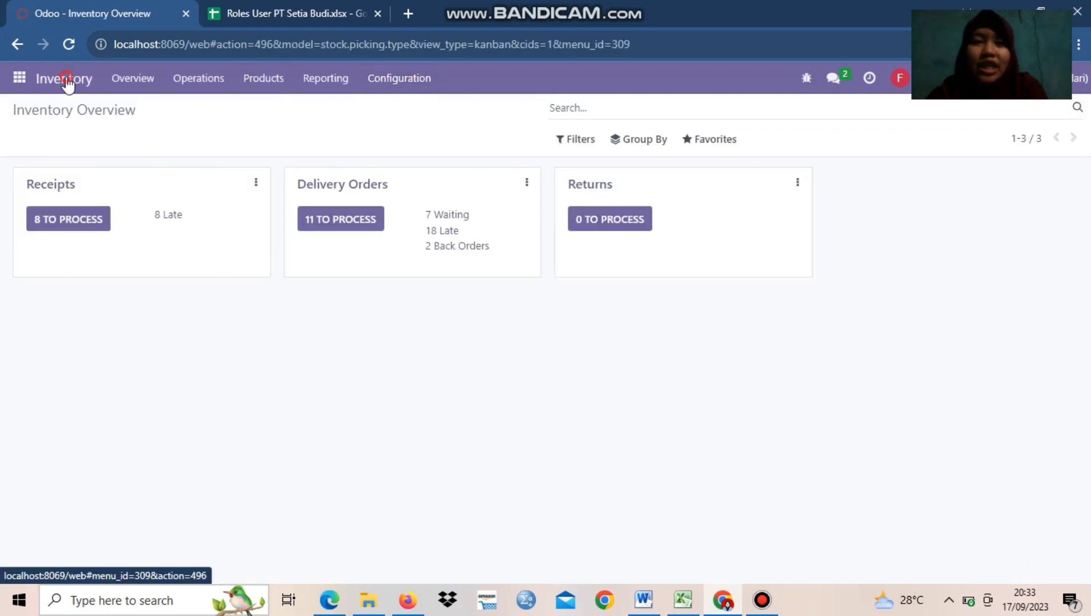
{"action": "left_click", "coordinate": [195, 80]}
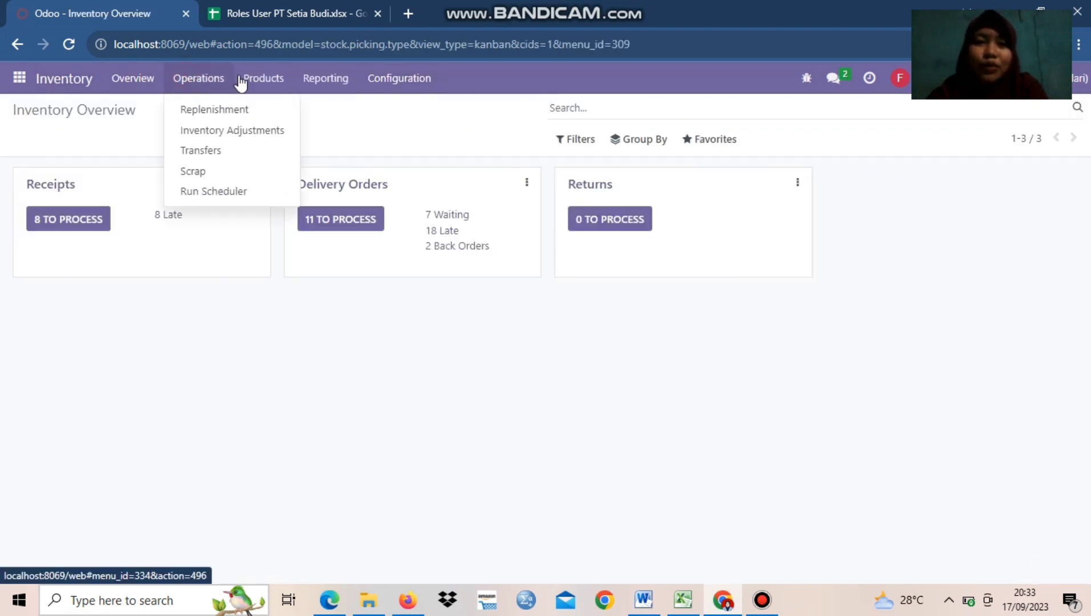
{"action": "left_click", "coordinate": [251, 77]}
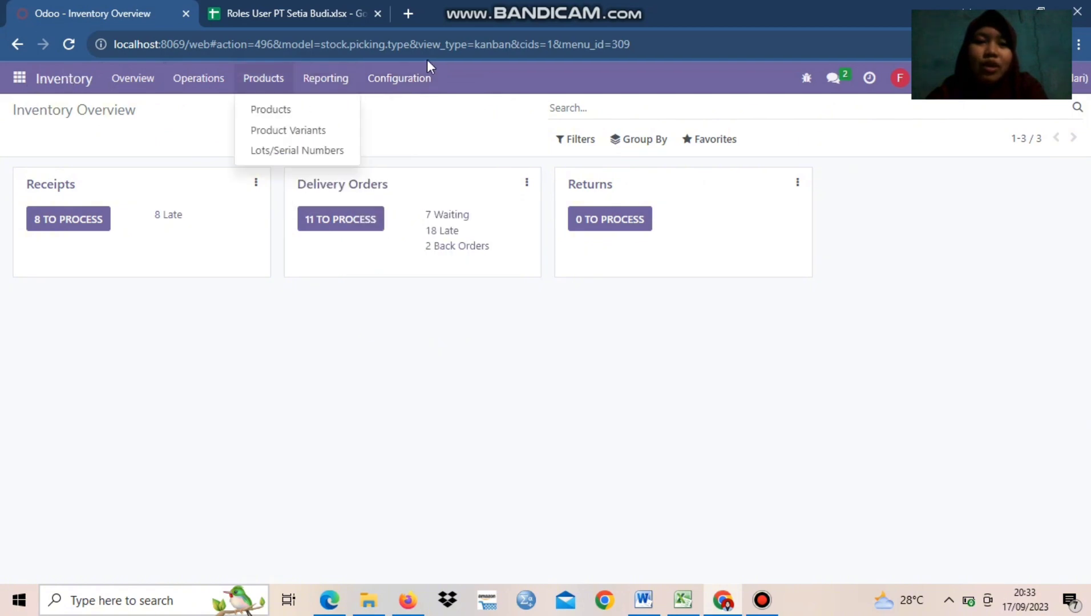
{"action": "mouse_move", "coordinate": [423, 78]}
{"action": "mouse_move", "coordinate": [19, 78]}
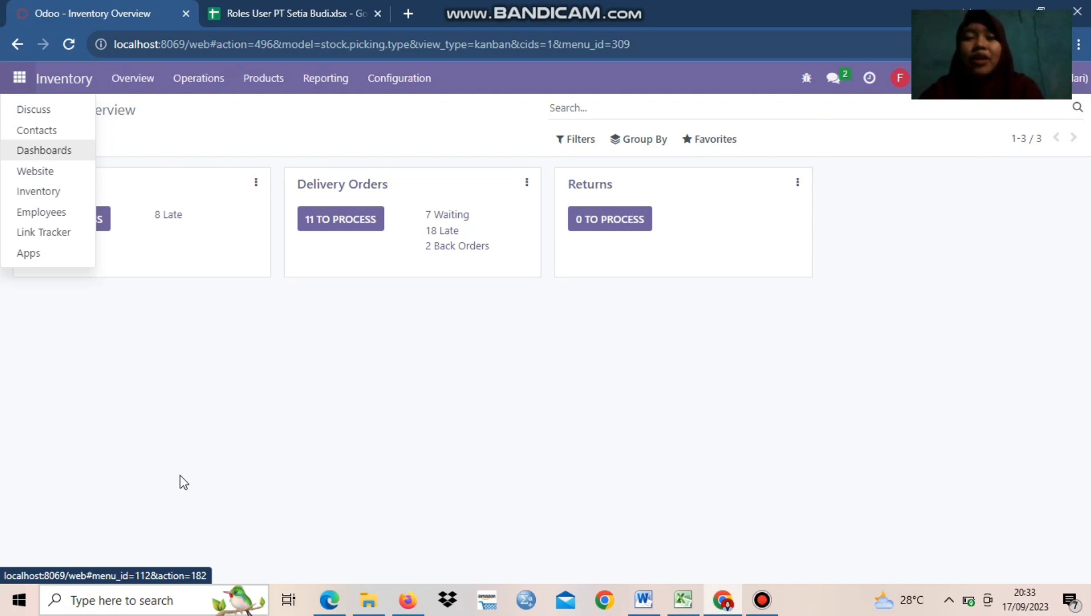
{"action": "mouse_move", "coordinate": [621, 7]}
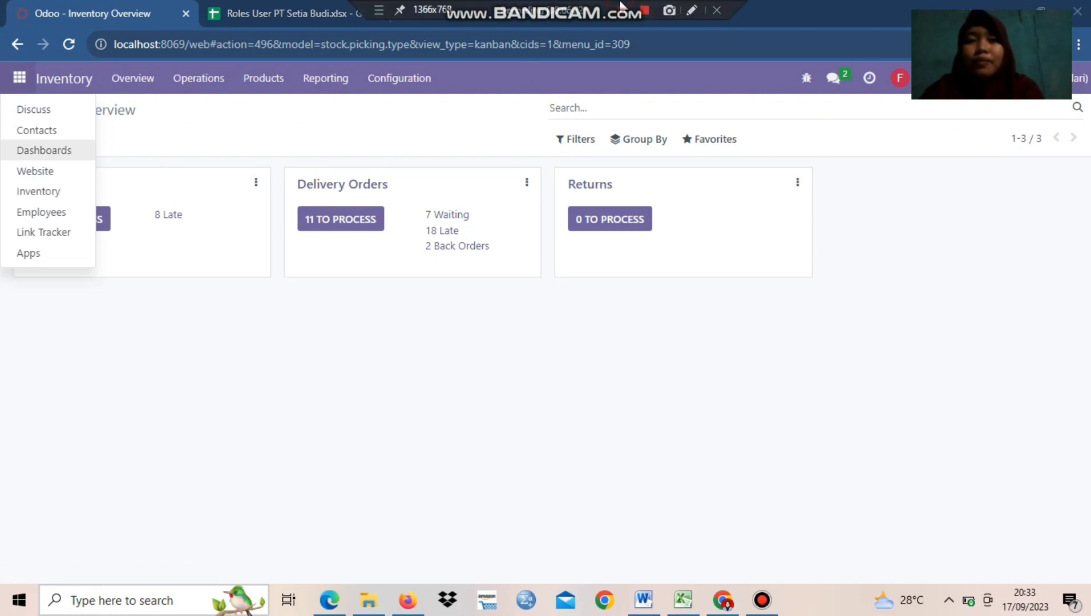